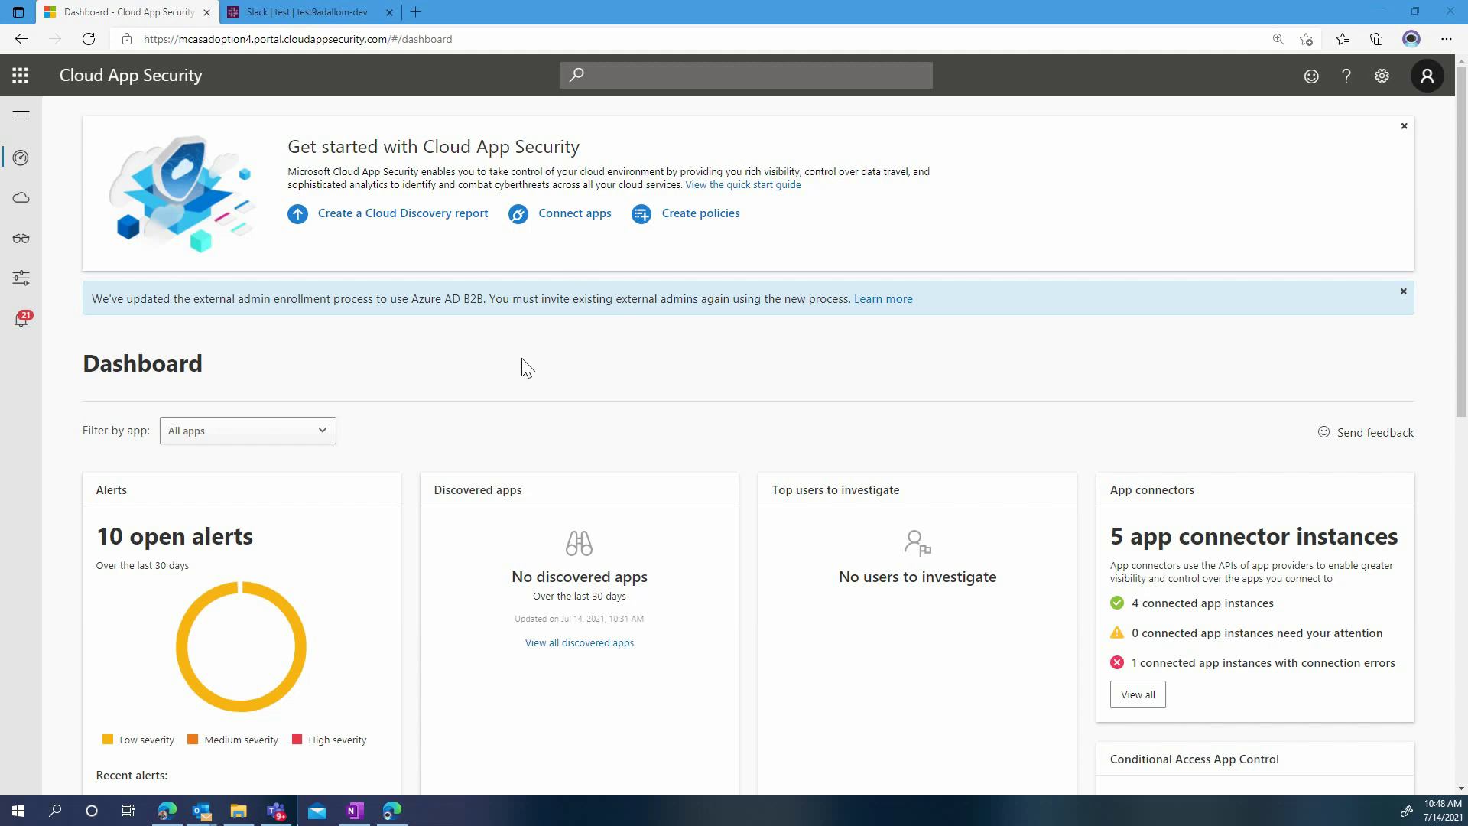
Step: Open the Slack Sample tenant app dashboard from Investigate > Connected apps
mouse_move(26, 290)
mouse_move(21, 238)
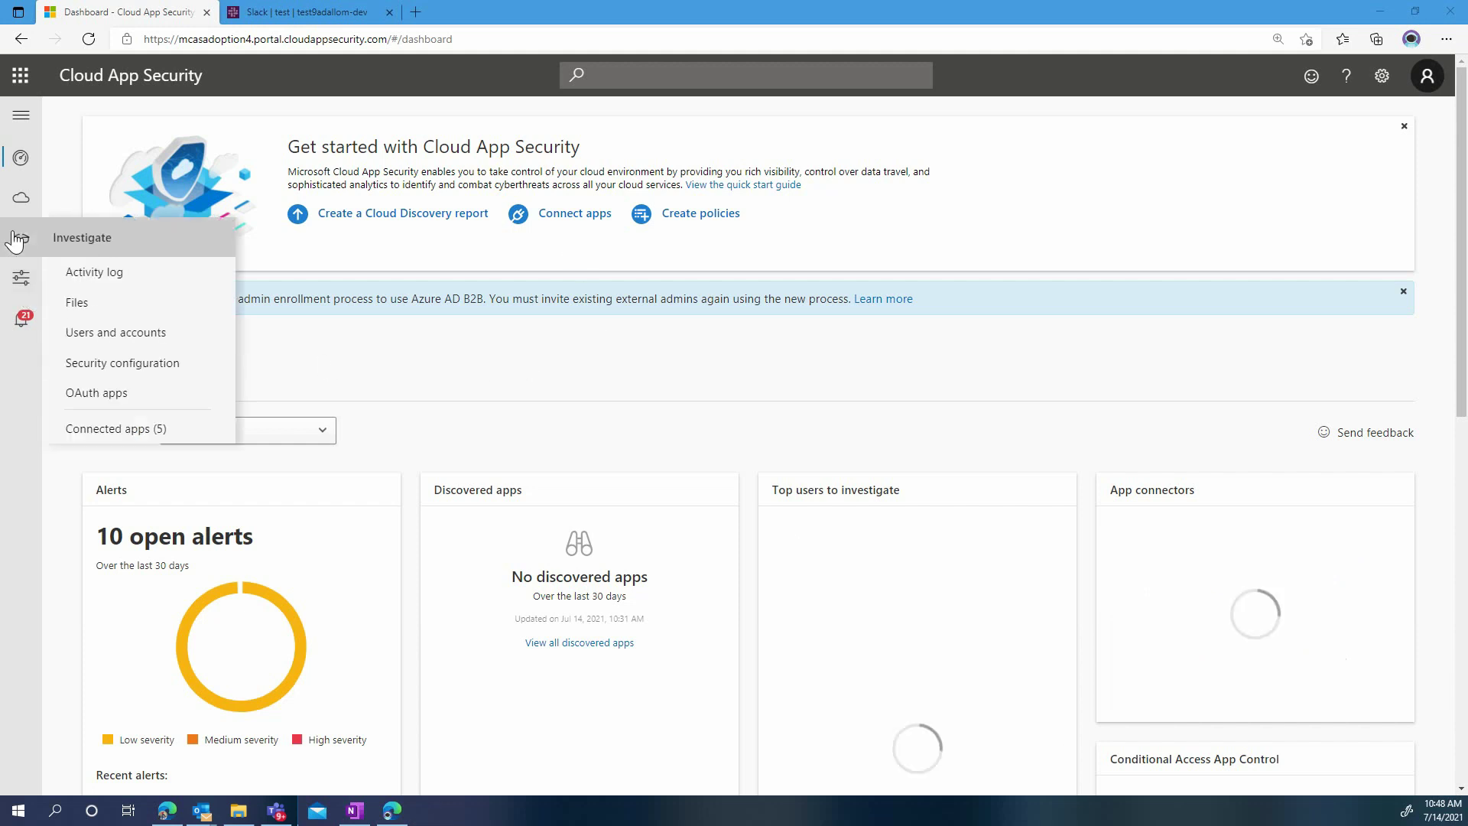
click(198, 445)
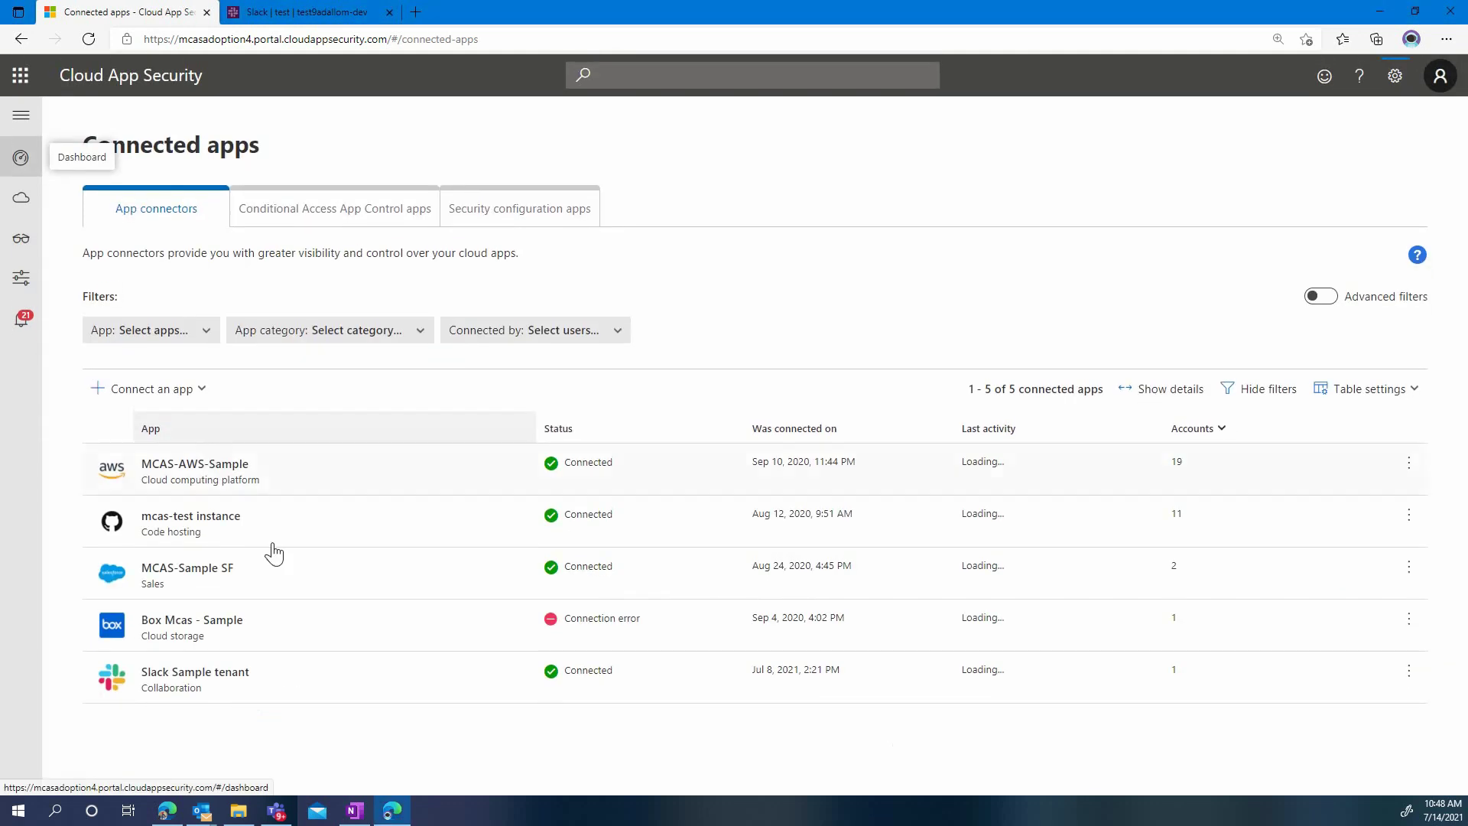
click(234, 674)
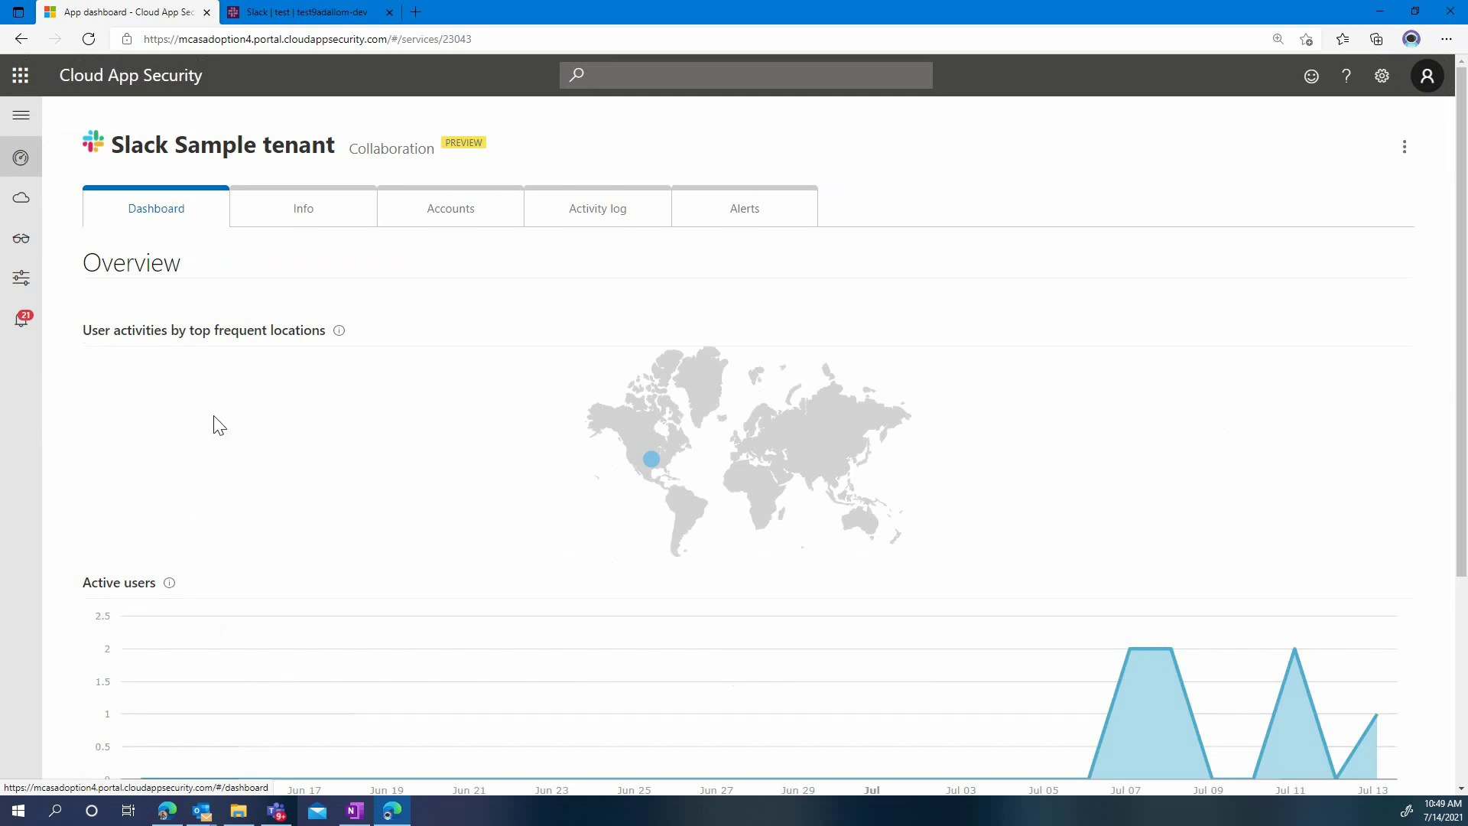
Step: In Slack, create a public external link for VacationBalanceEstimator.xlsx
click(293, 13)
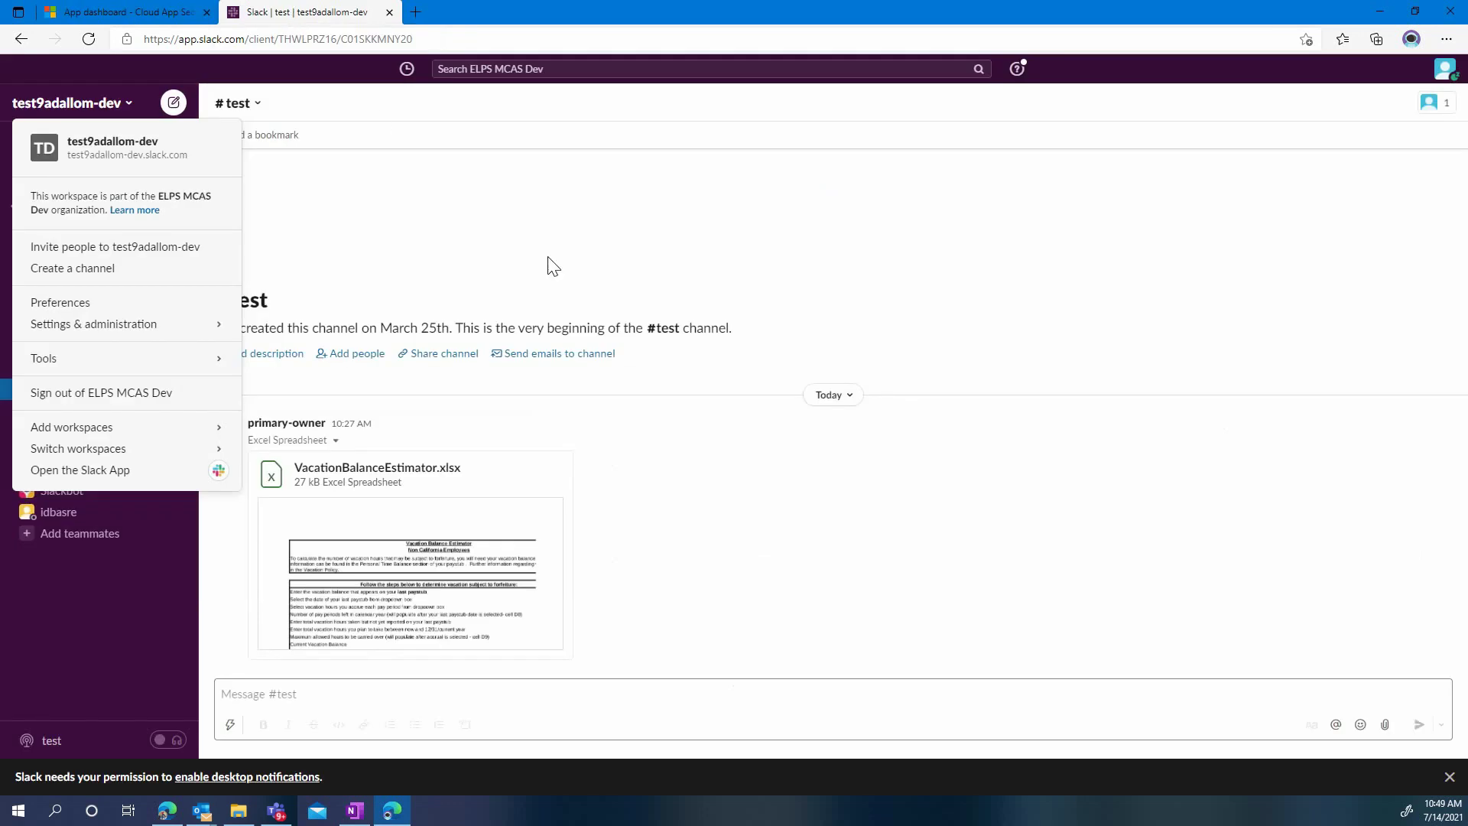
click(552, 265)
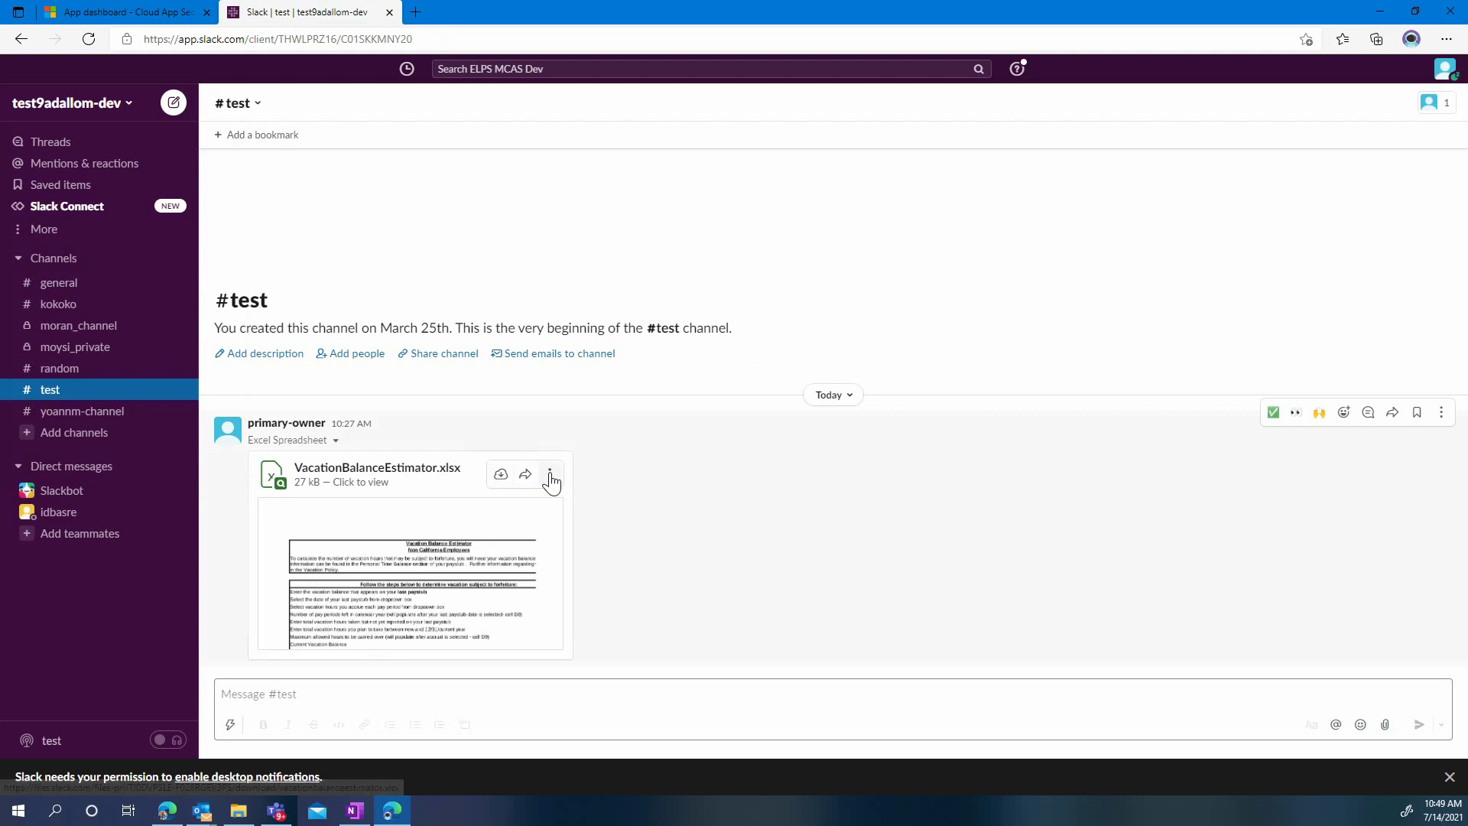
click(550, 474)
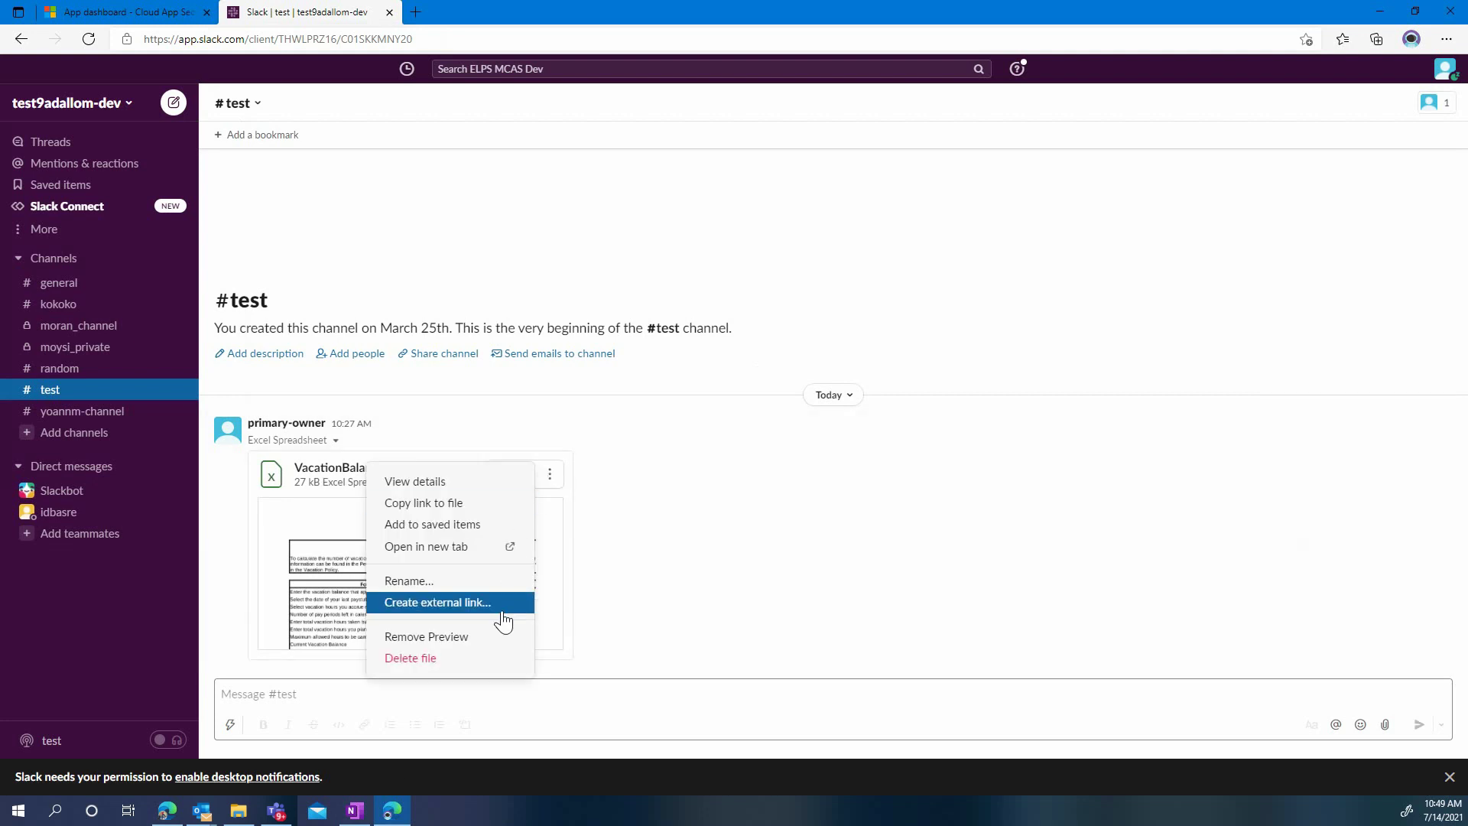
click(462, 604)
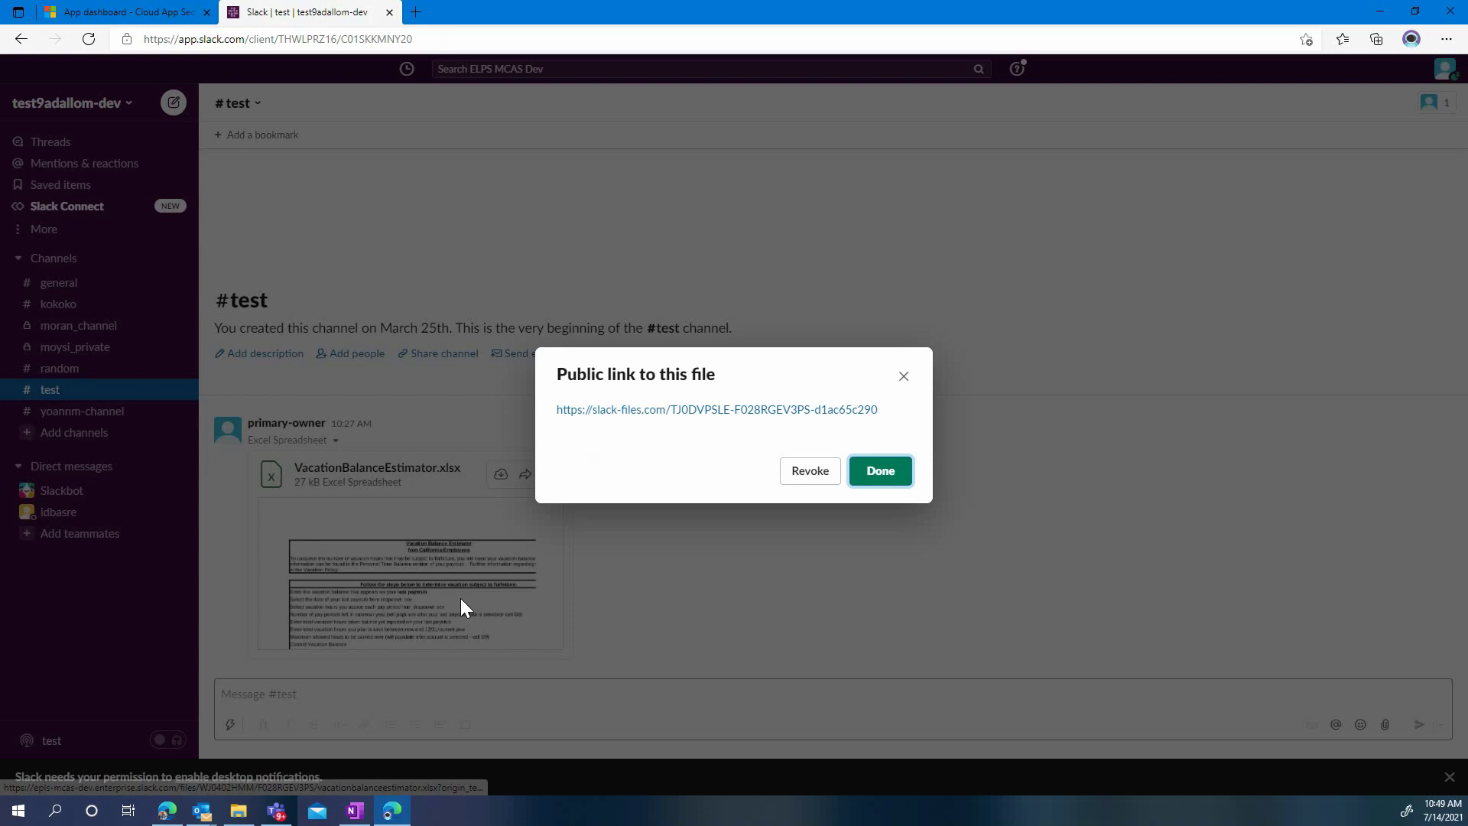
Step: Copy the public file link and open a new InPrivate browser window
right_click(640, 416)
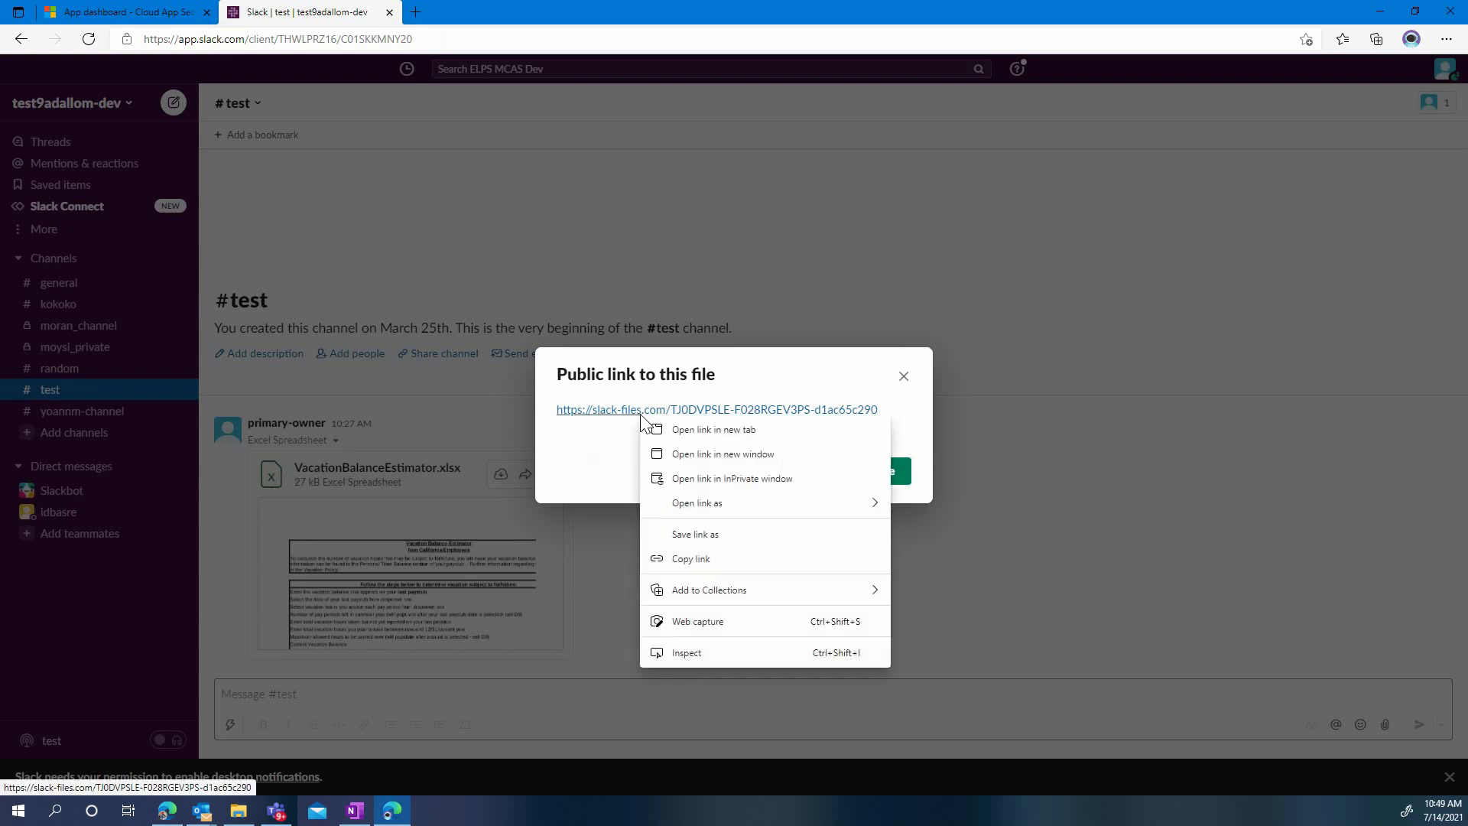
click(727, 556)
click(1445, 38)
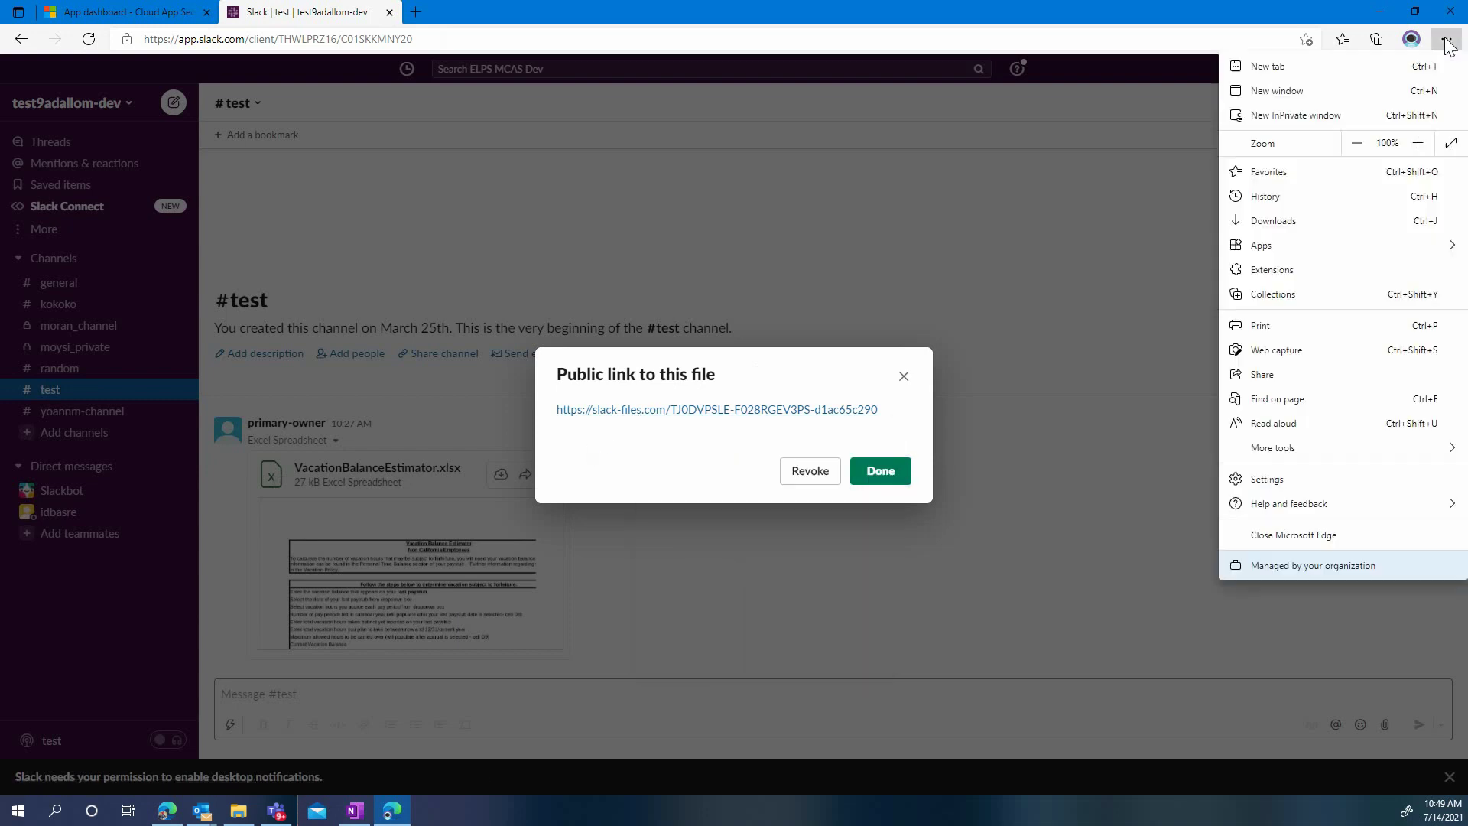
click(1362, 115)
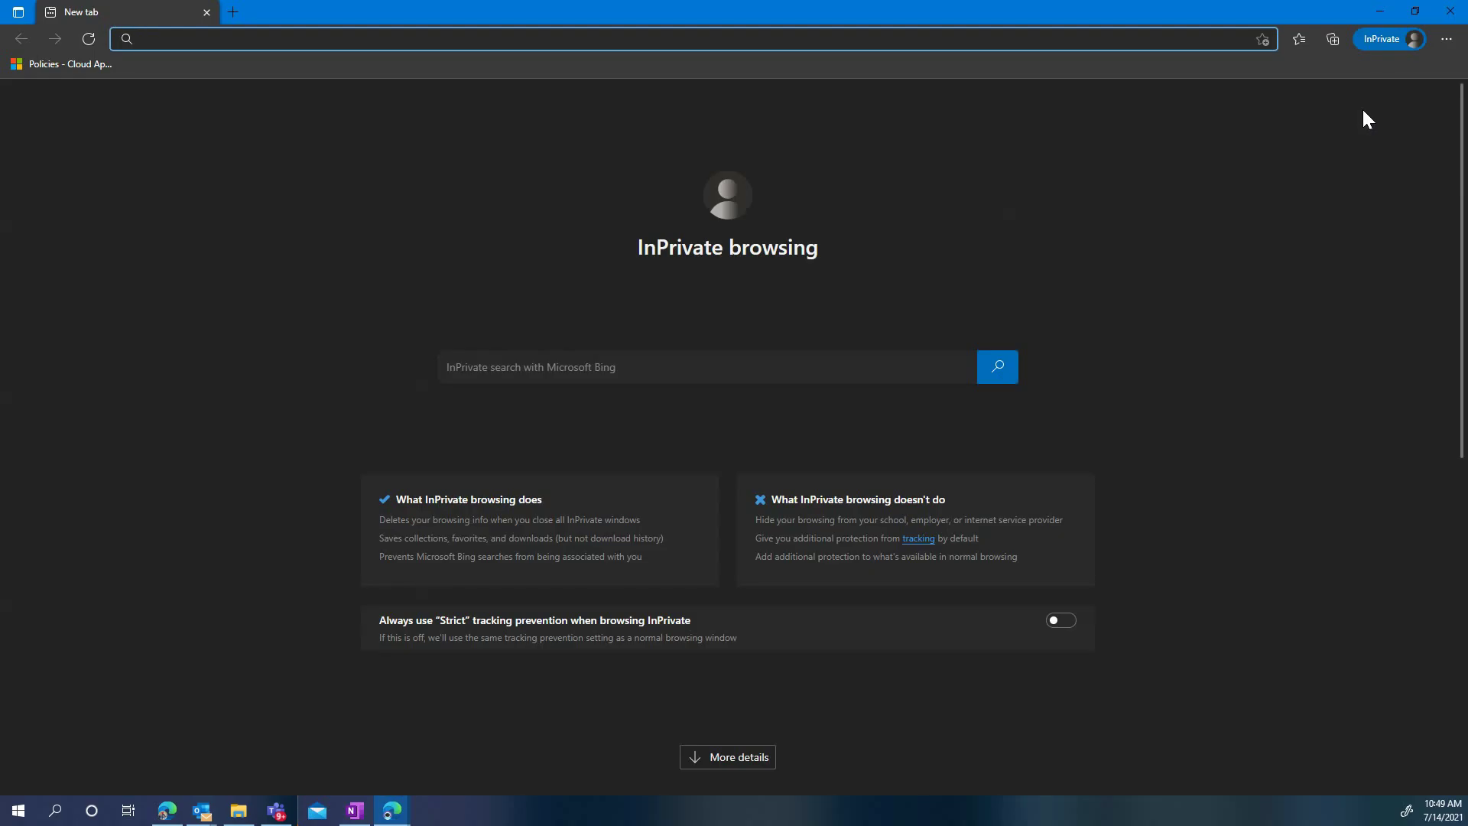
Step: Load the copied link privately, download VacationBalanceEstimator.xlsx, then close the InPrivate window
key(ctrl+v)
key(Return)
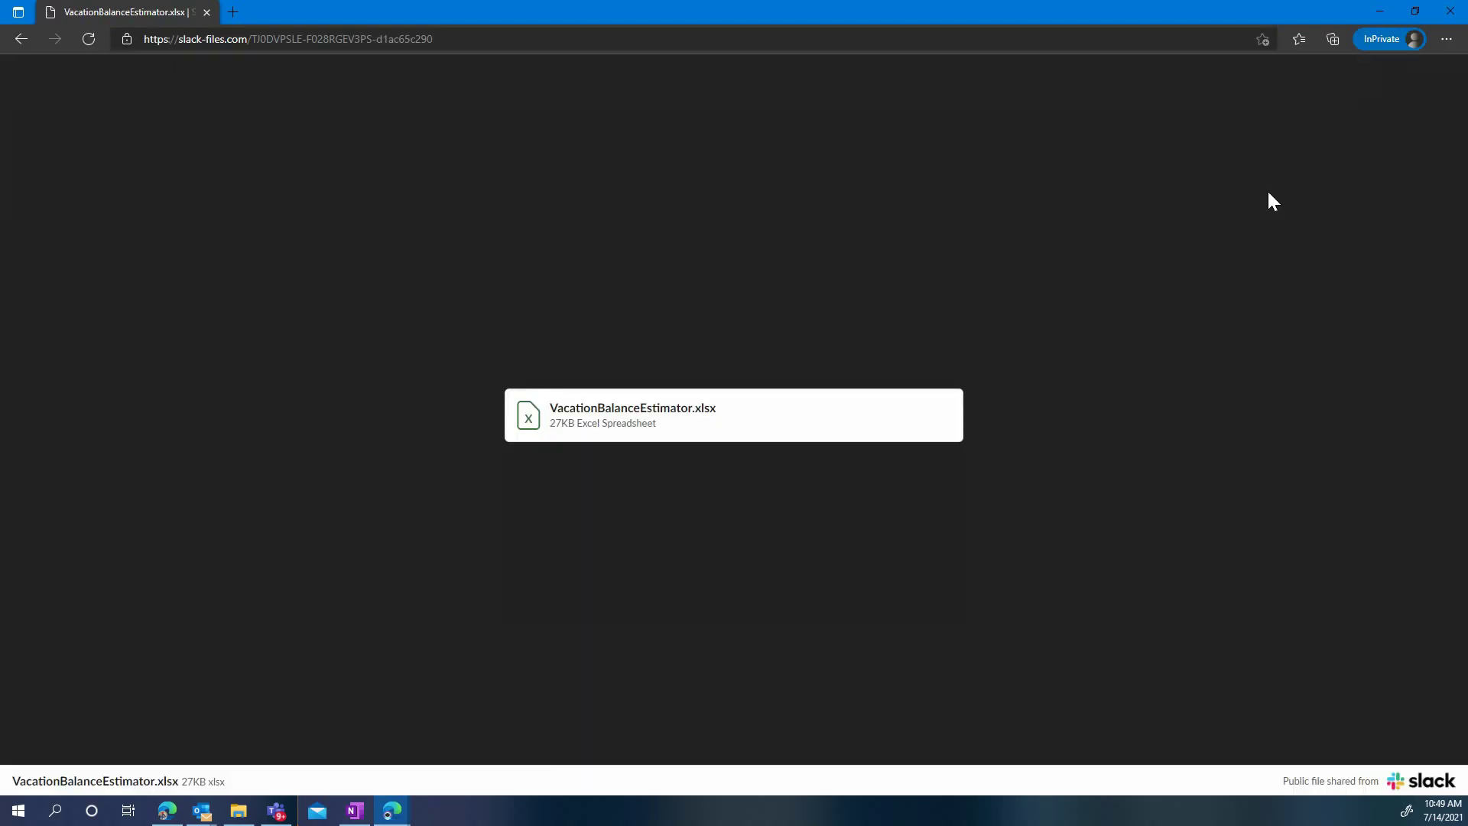
click(659, 421)
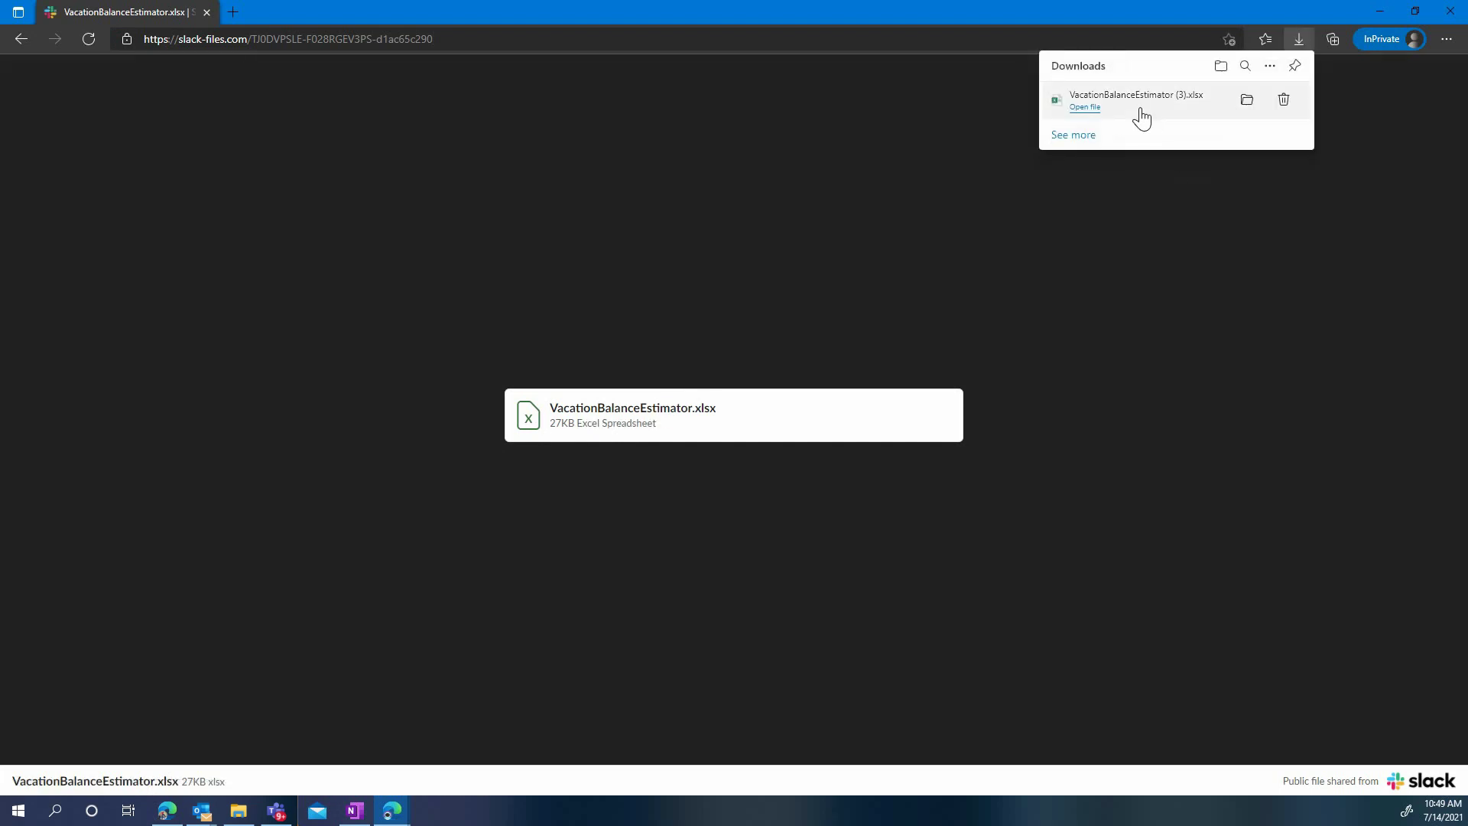
click(1443, 12)
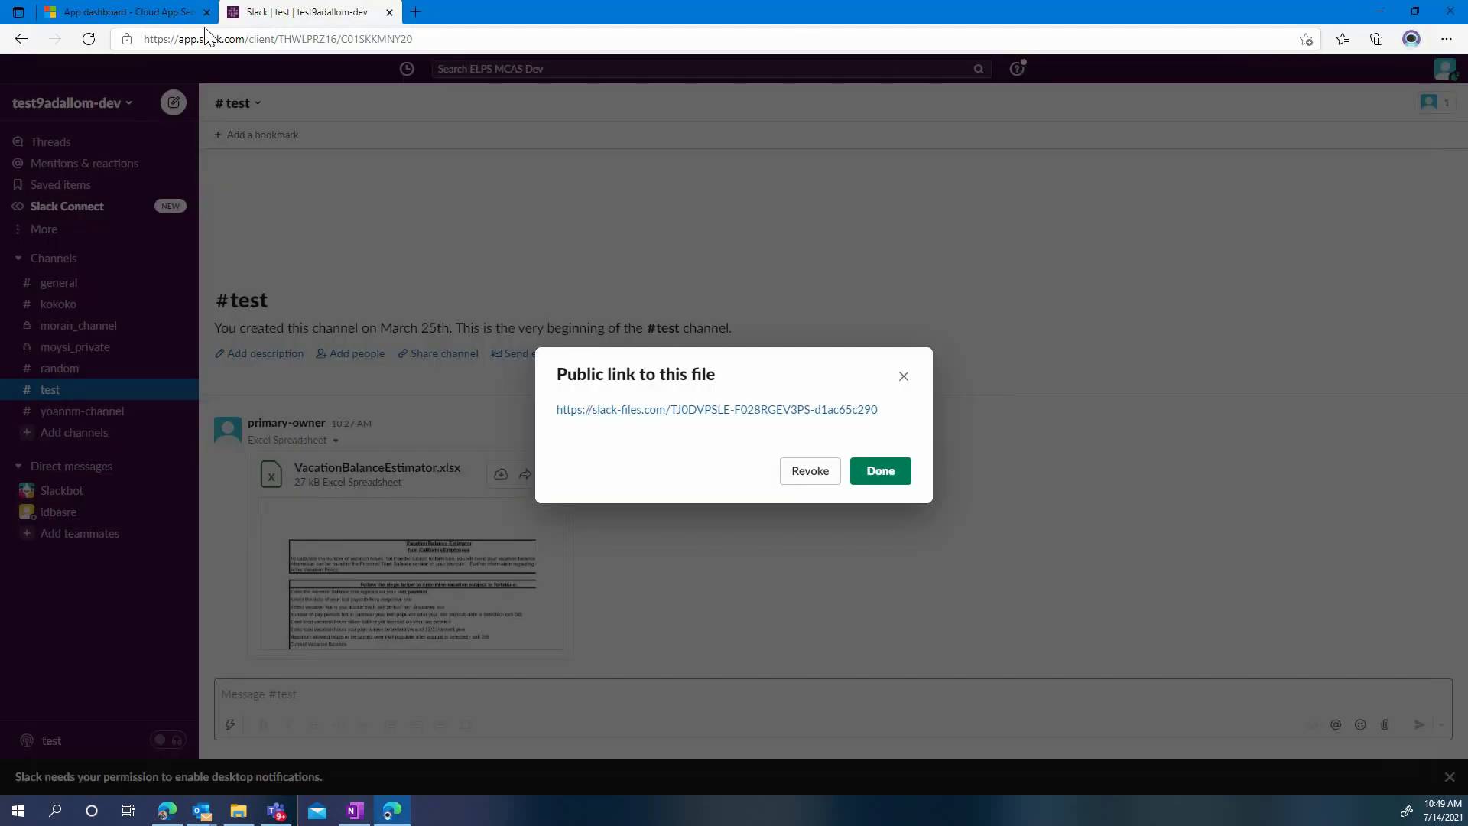
Step: Open the Cloud App Security activity log filtered to the Slack app
click(148, 20)
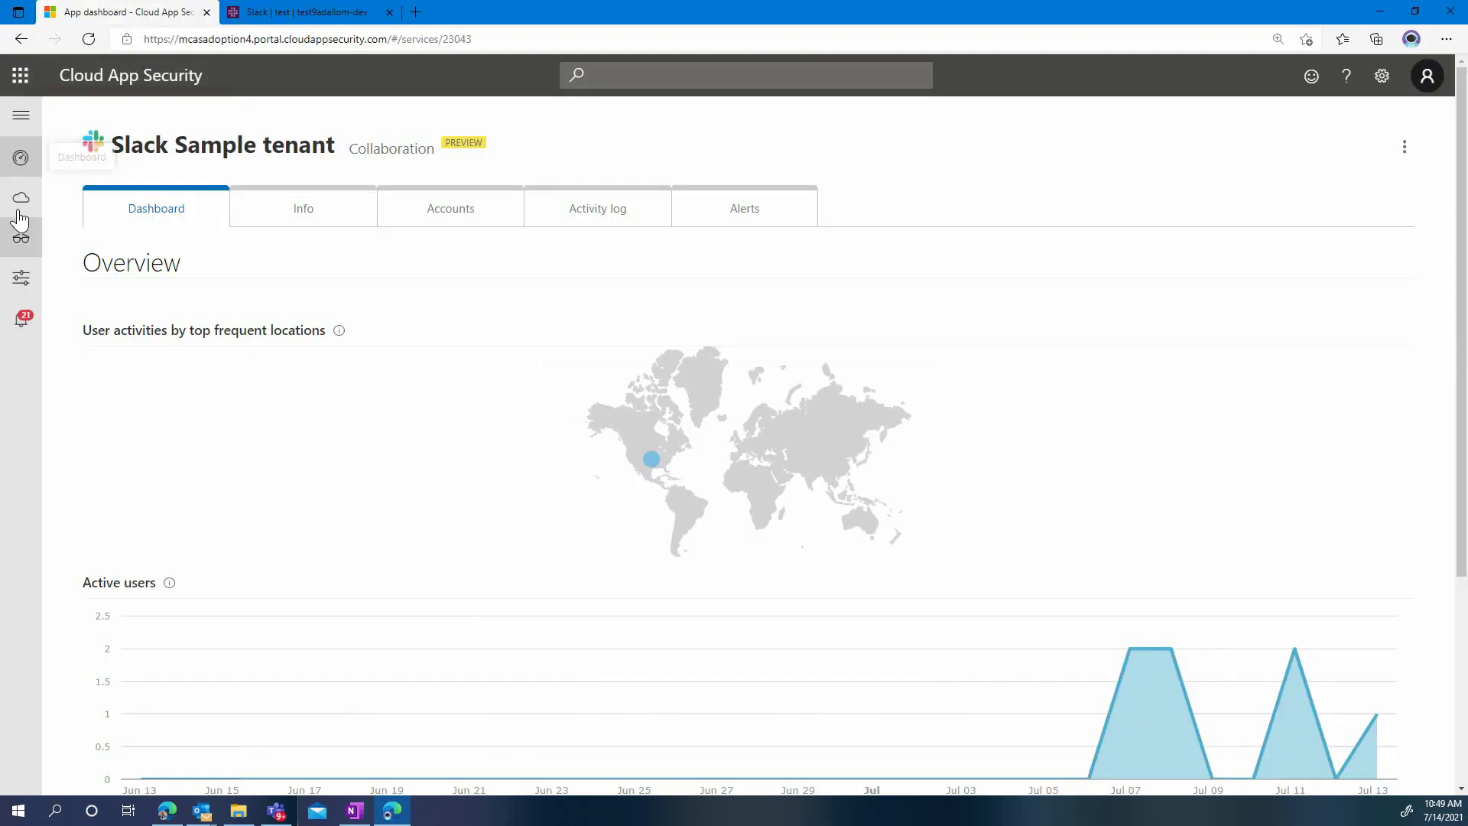
mouse_move(22, 246)
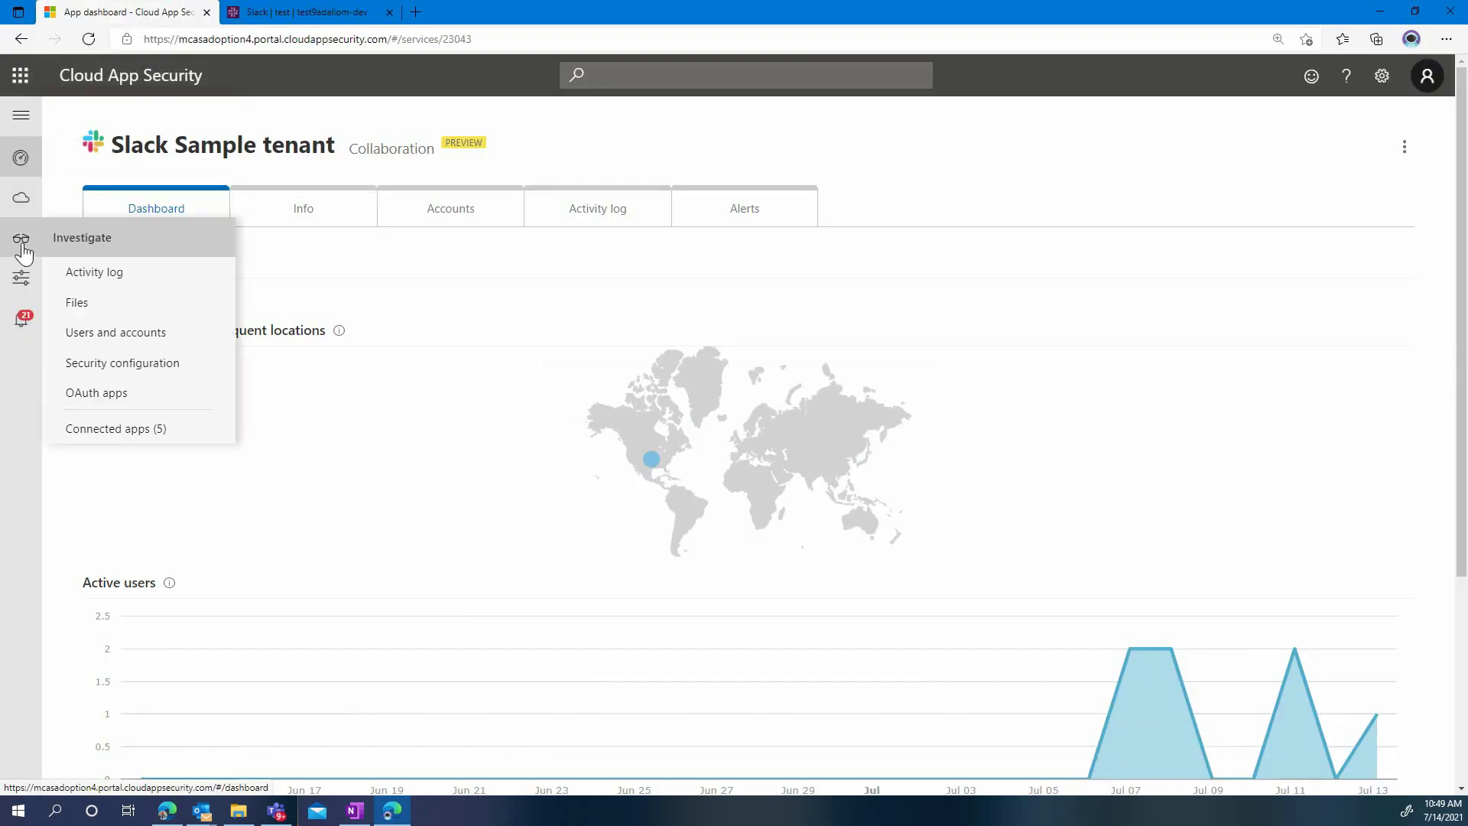
click(120, 277)
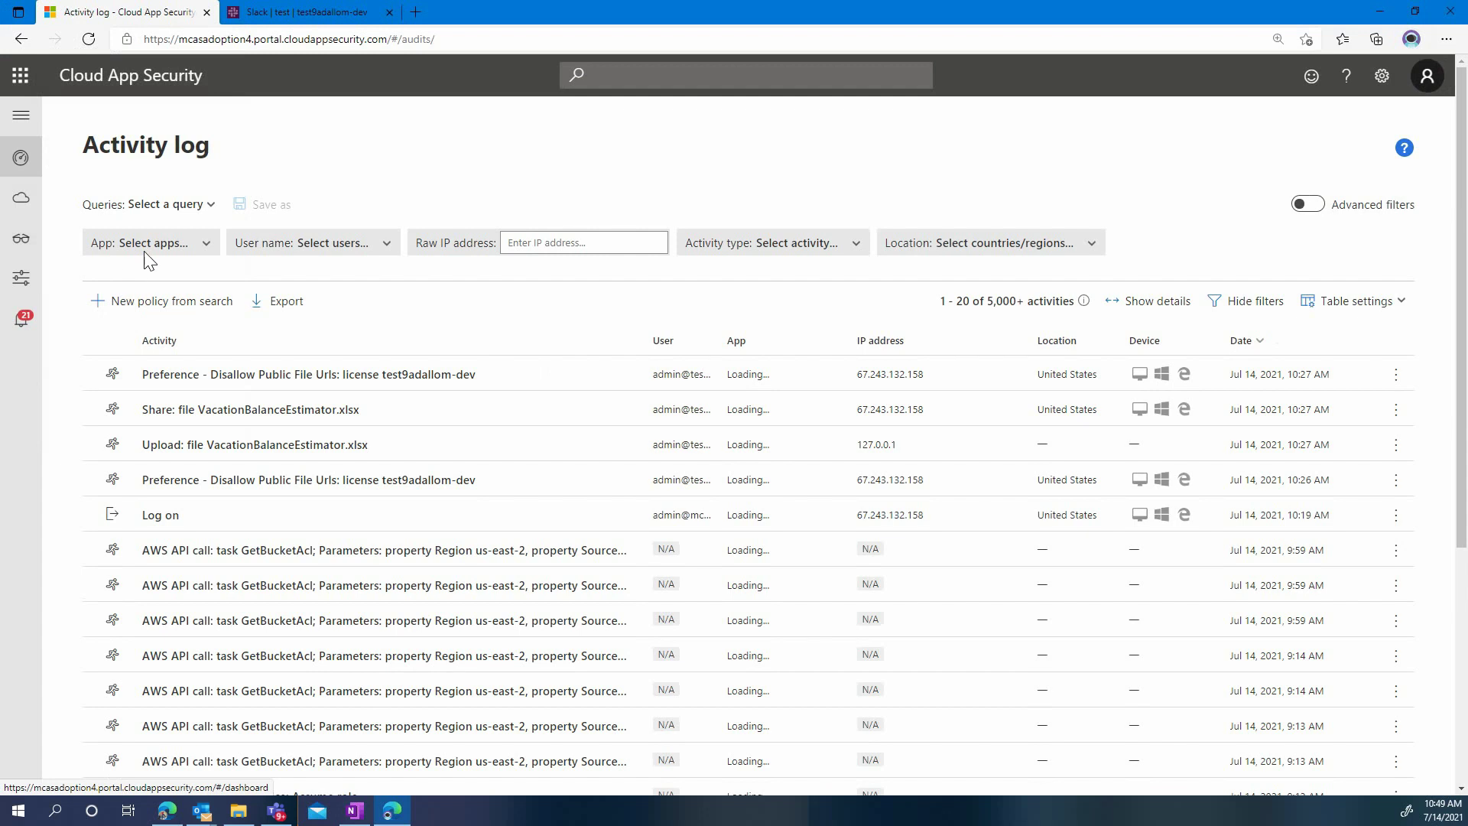
click(153, 246)
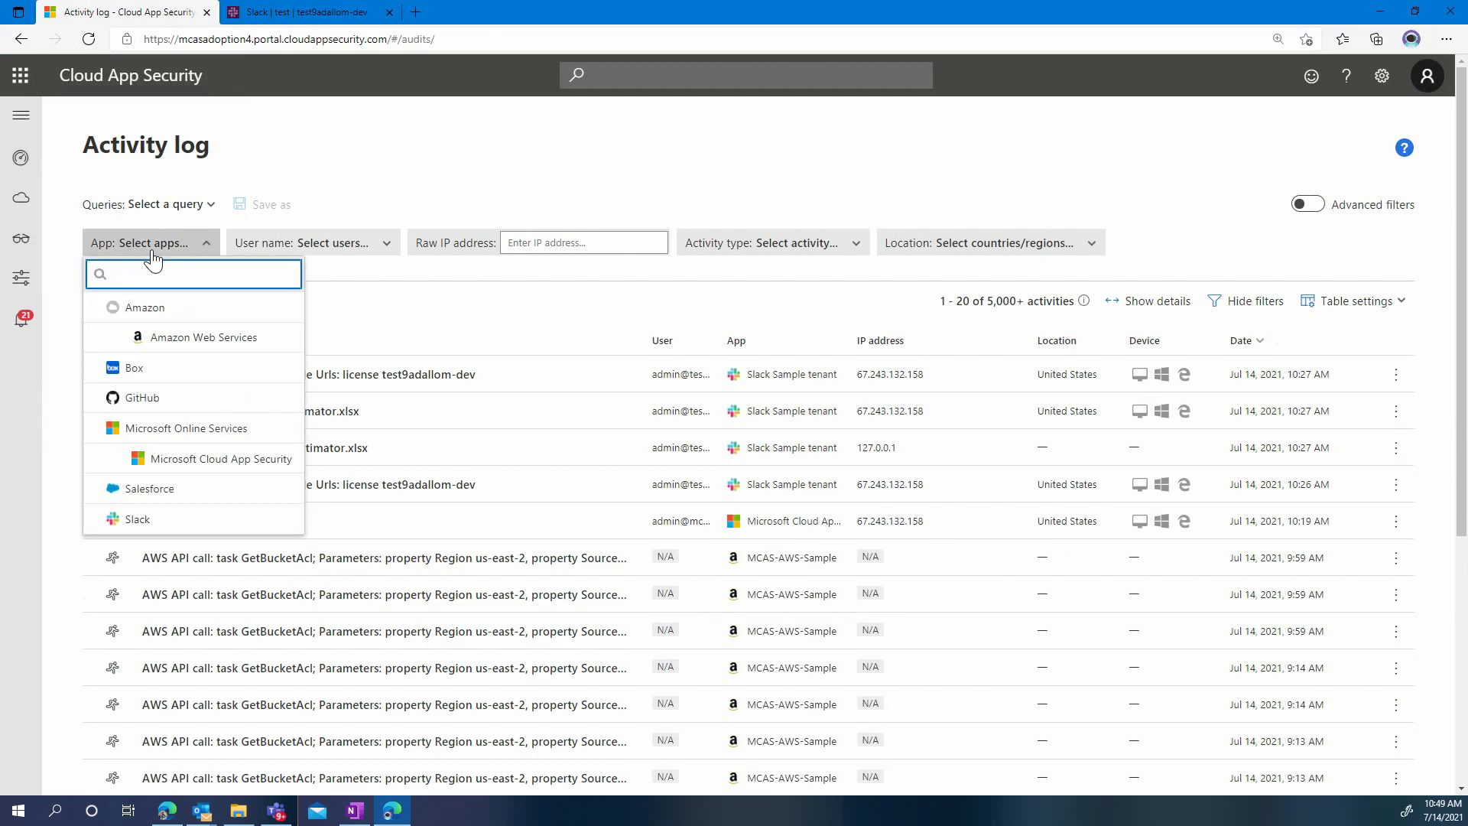
click(150, 523)
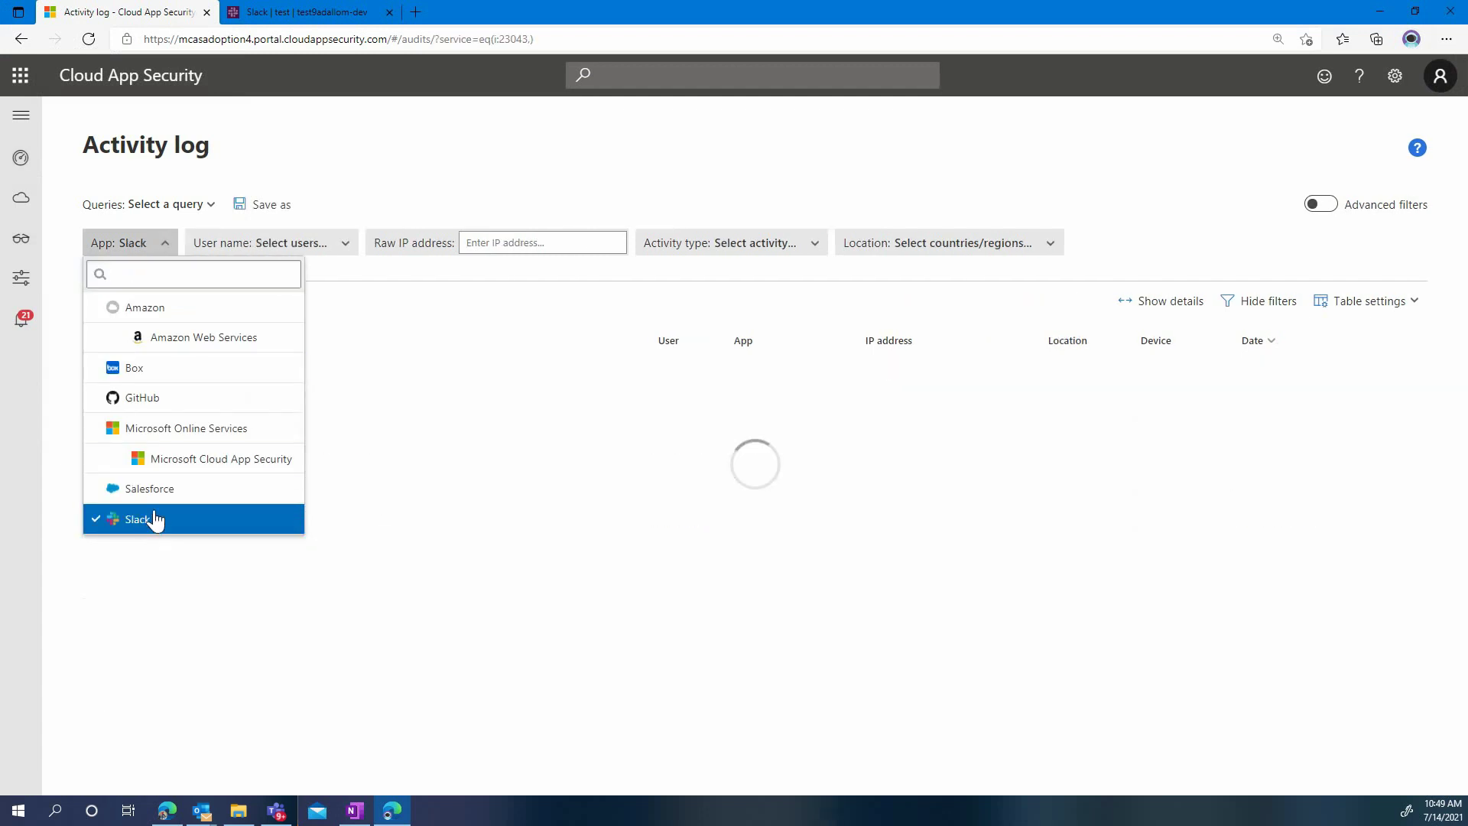
click(518, 190)
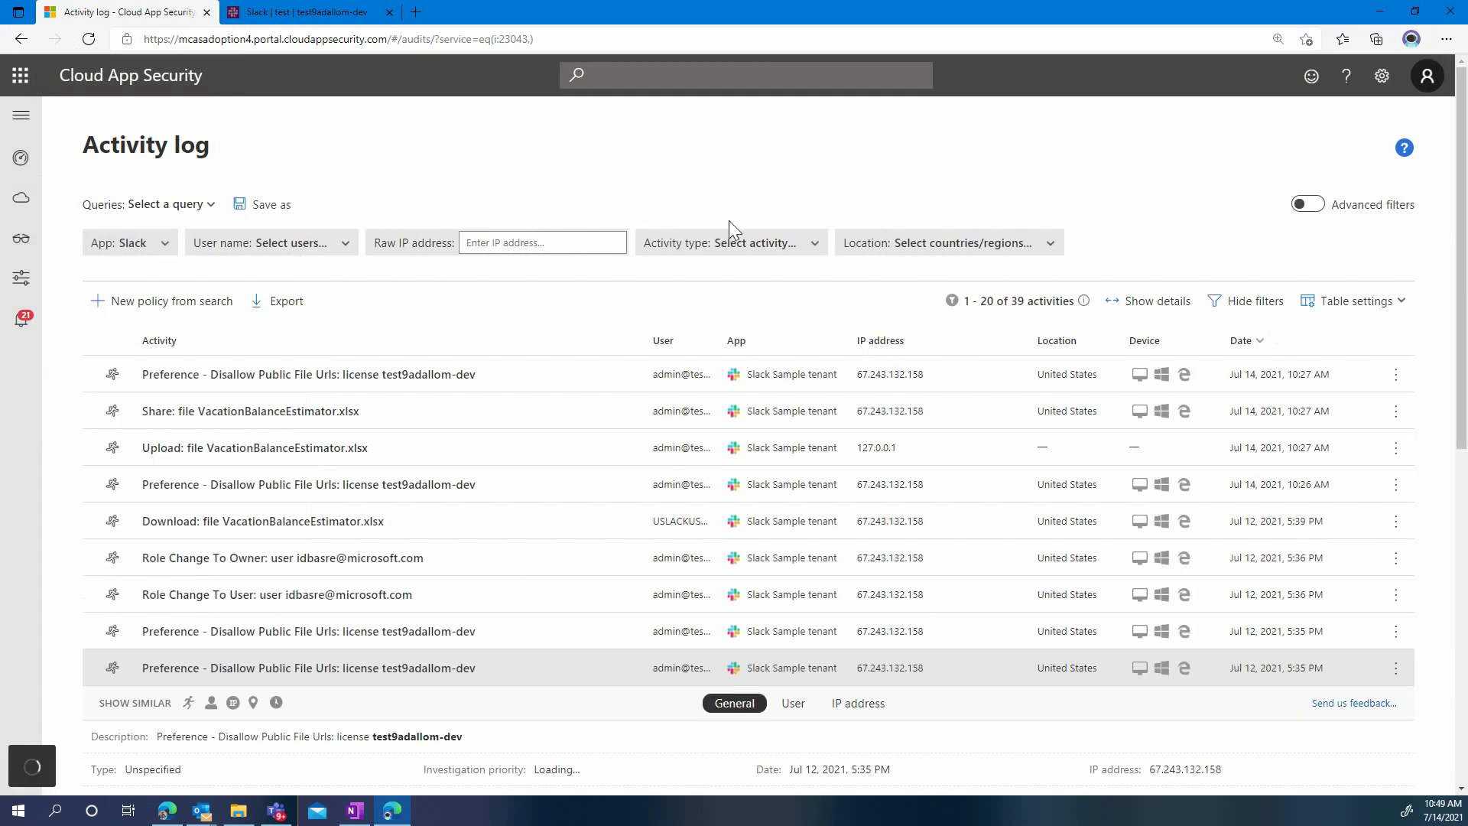
Step: Narrow the activity type filter to File Public Link Created
click(776, 249)
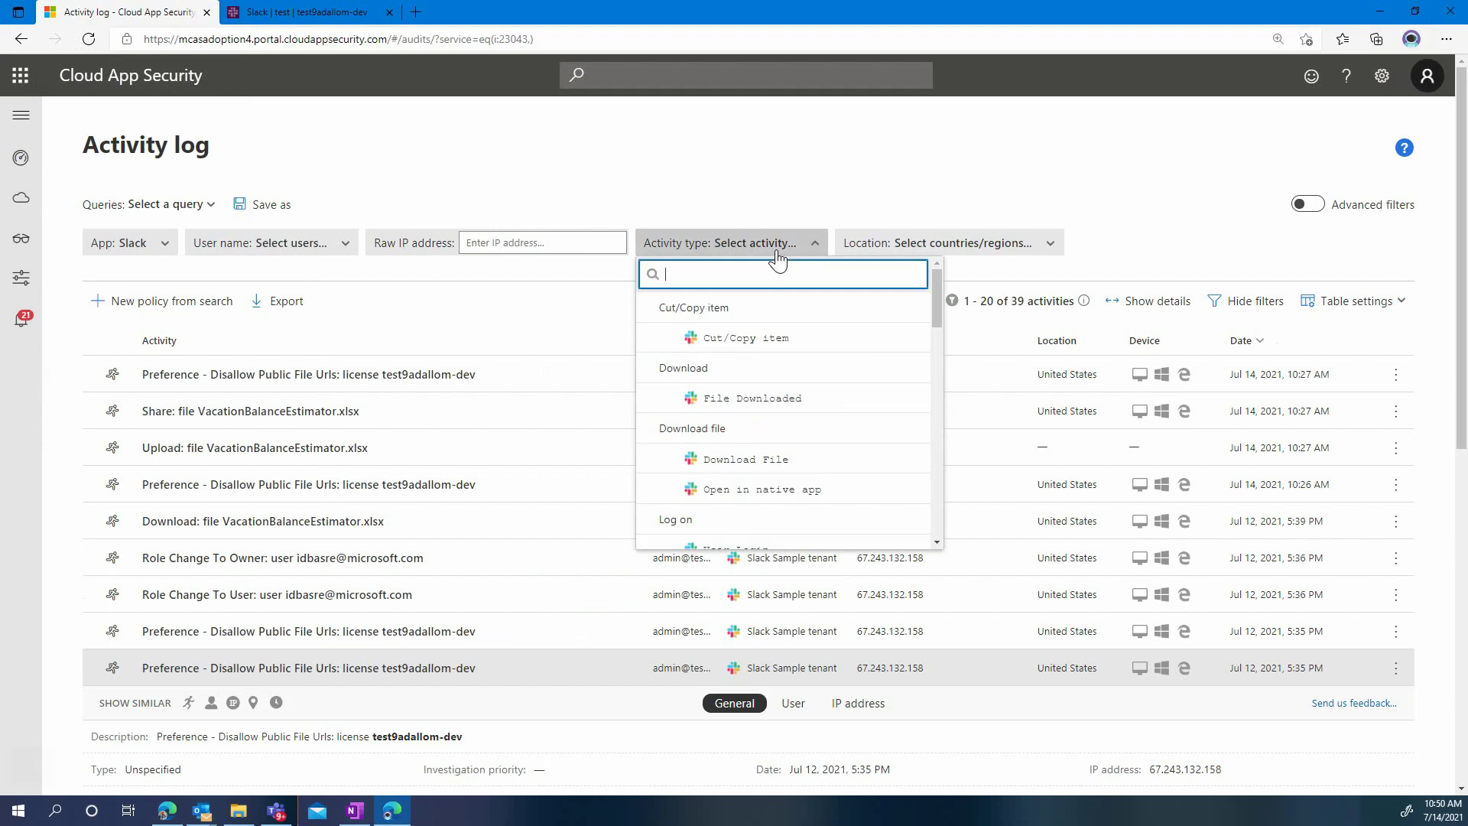
scroll(790, 410, down, 5)
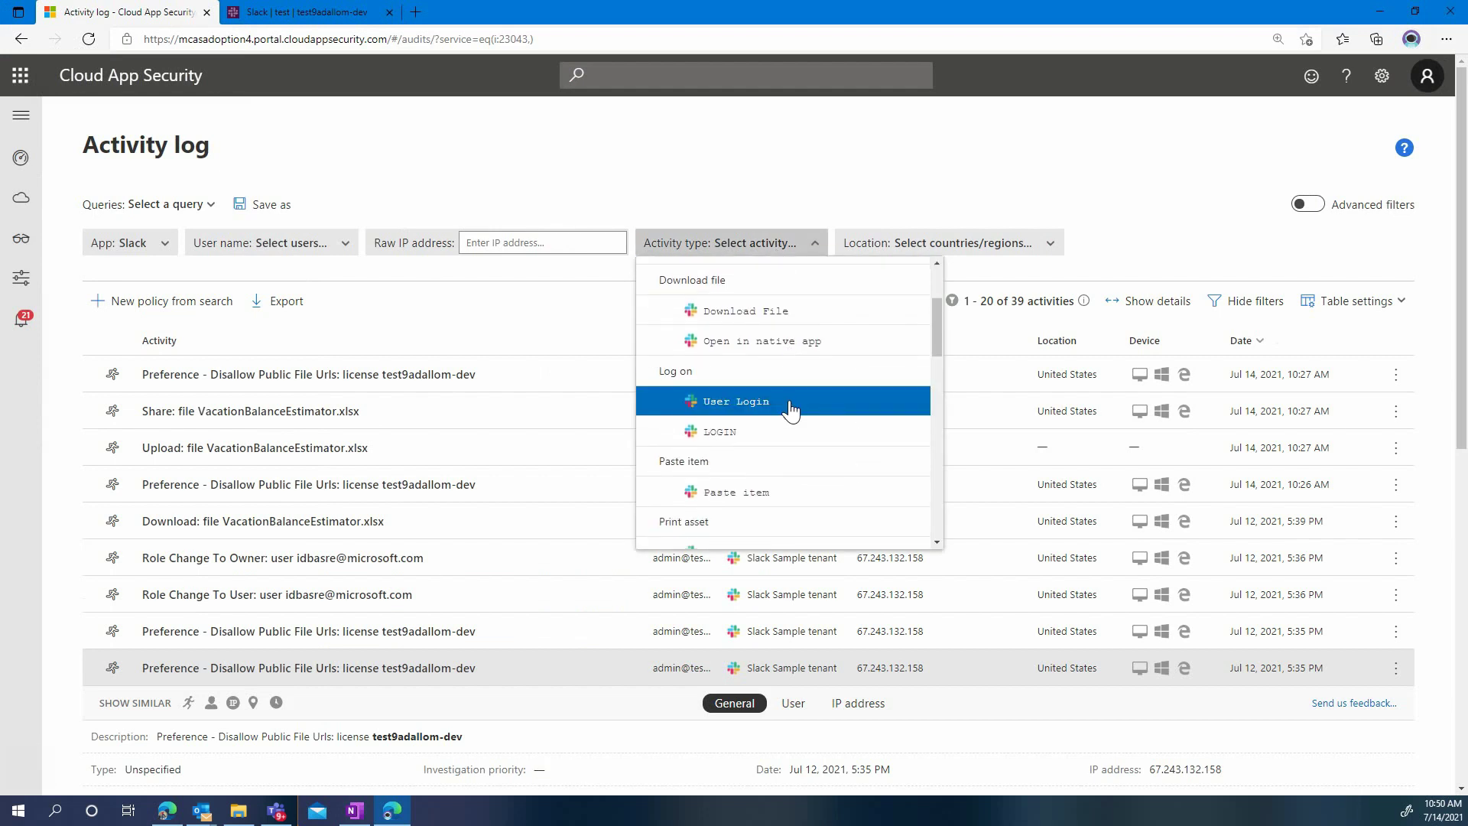
scroll(790, 411, down, 5)
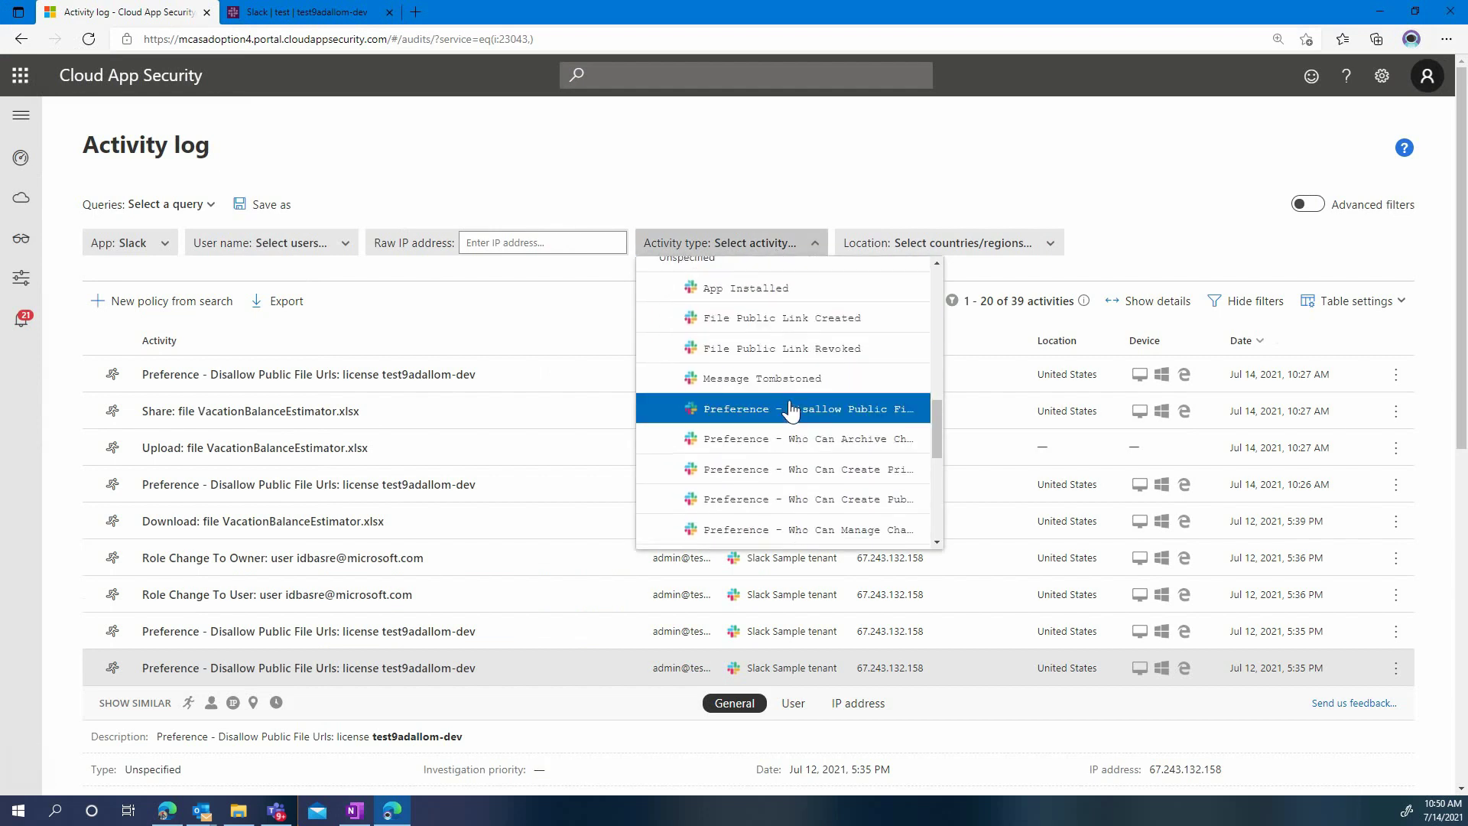
click(843, 334)
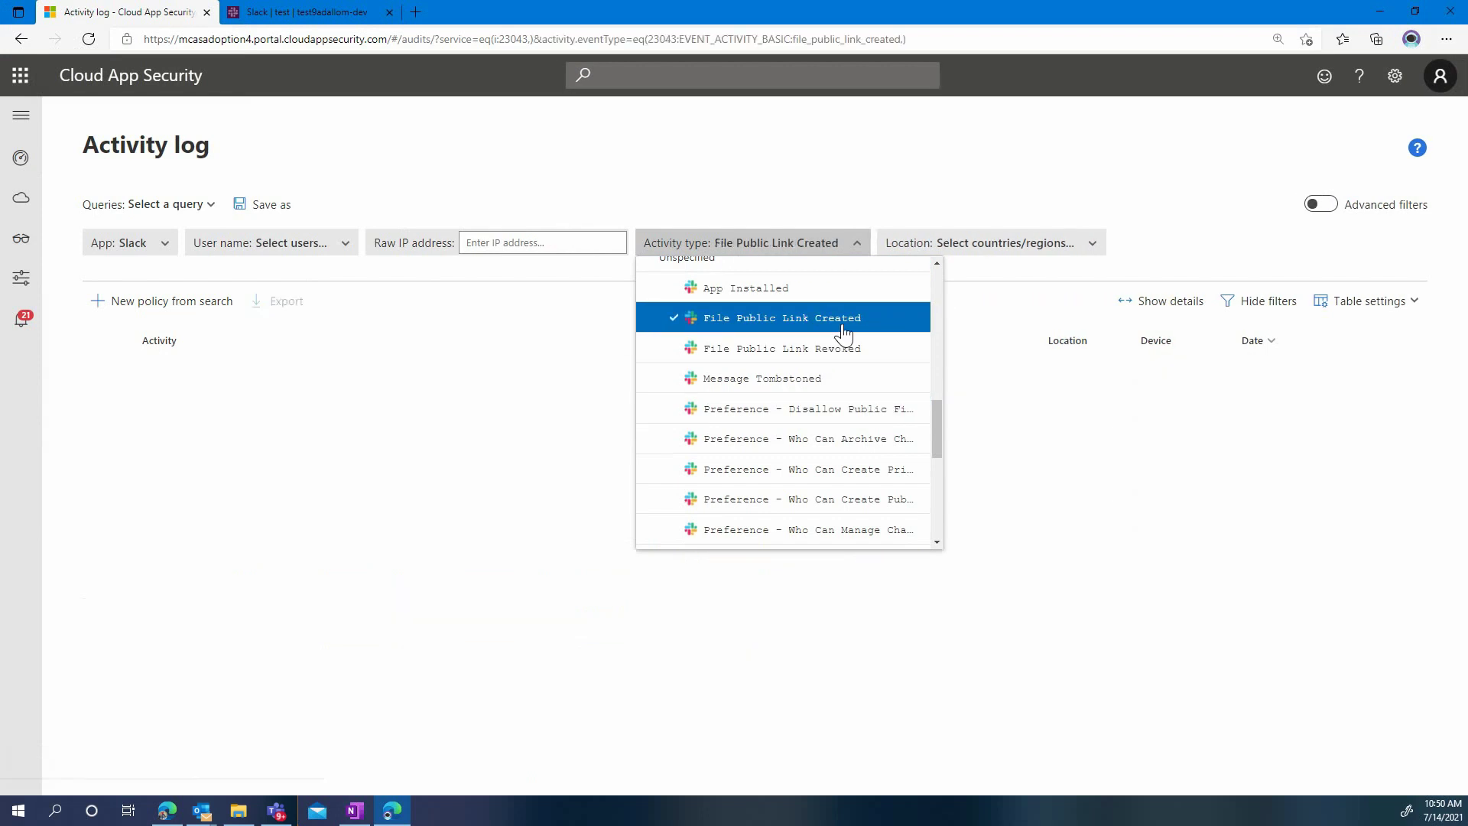
click(904, 186)
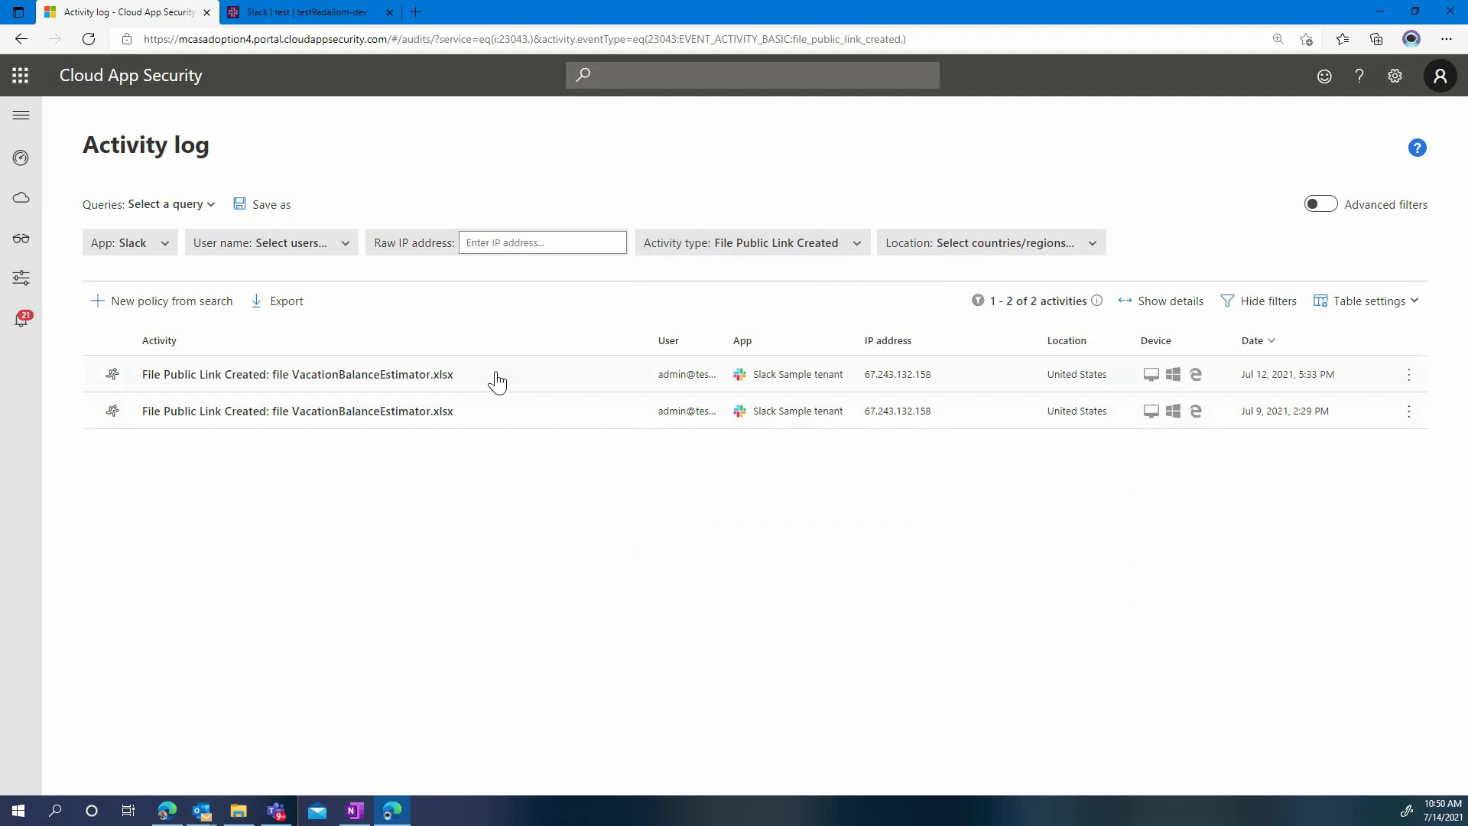
Step: Create an activity policy from this search, entering 'public share link created', with email alerts
click(181, 319)
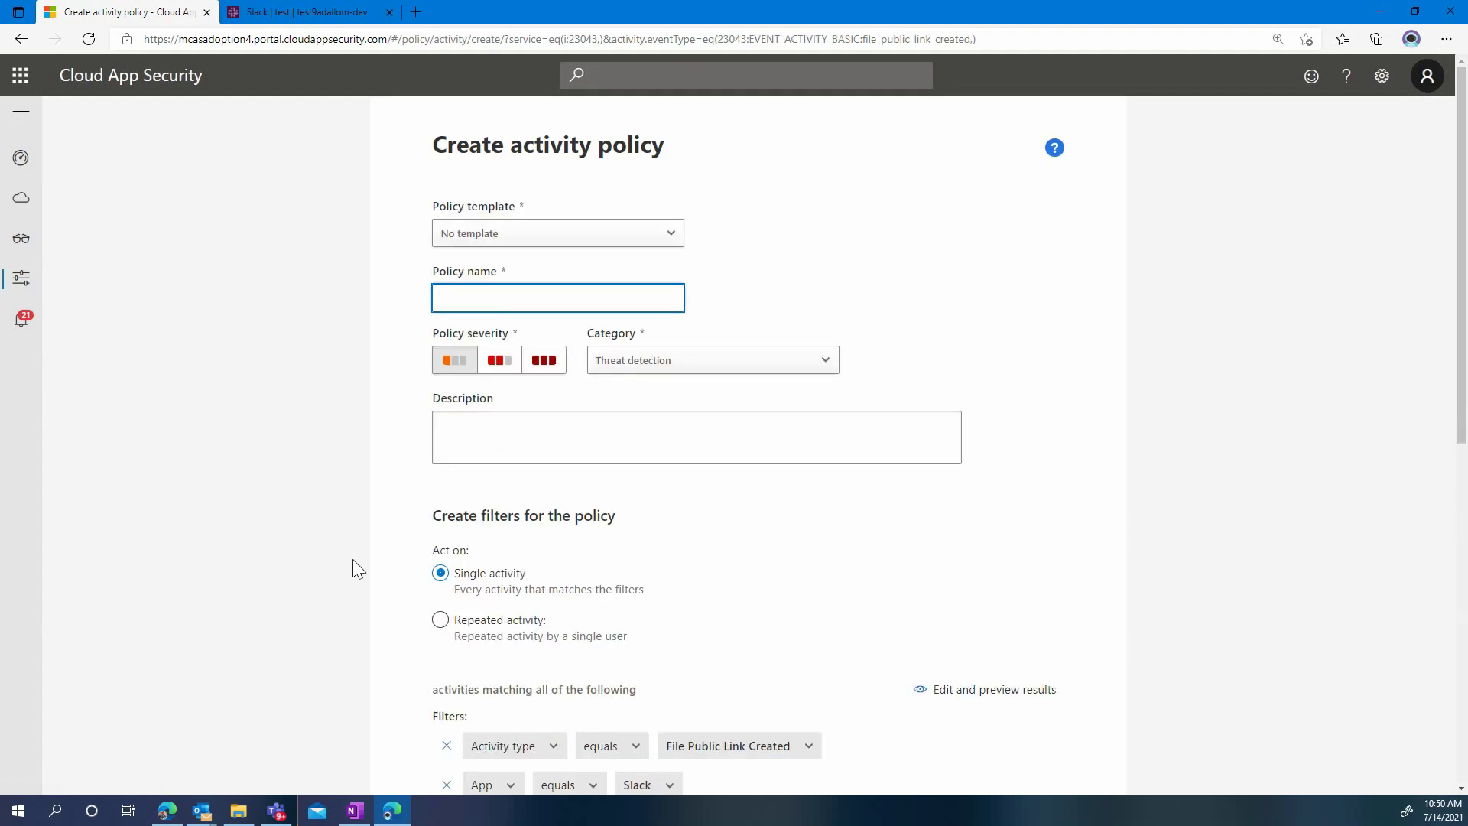
scroll(352, 561, down, 2)
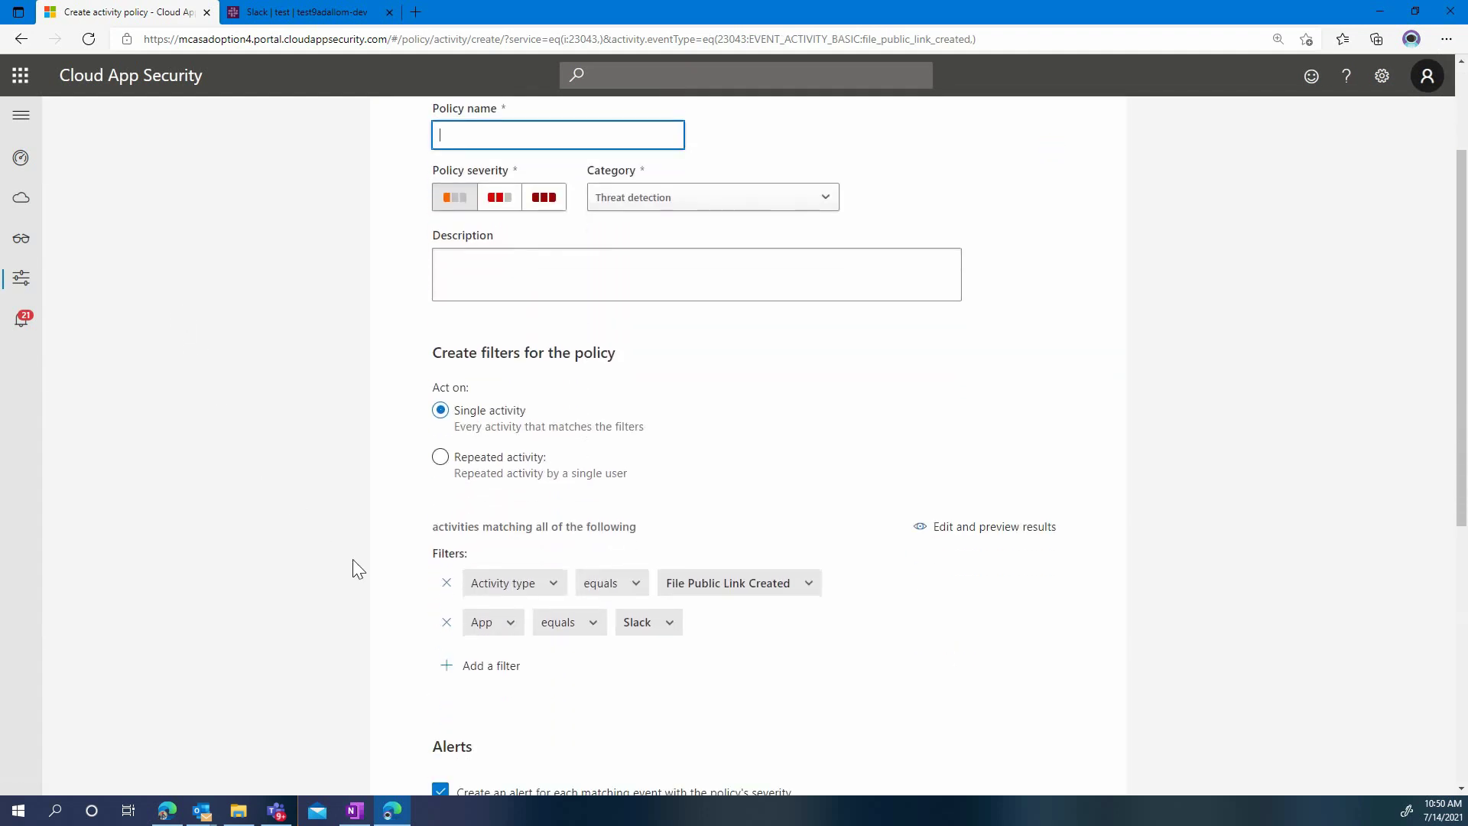
scroll(351, 558, up, 2)
text(pu)
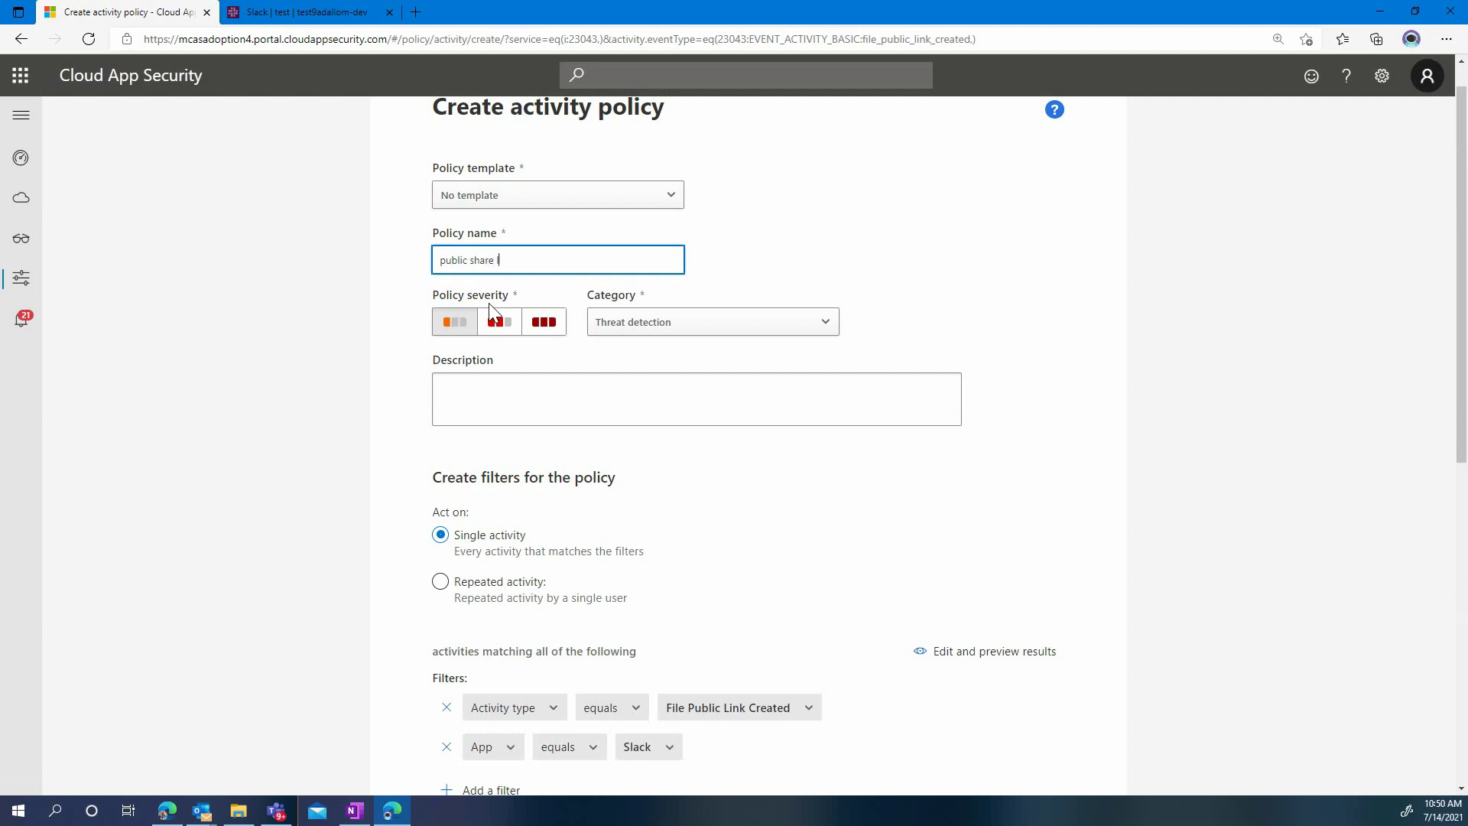
text(blic share link created)
scroll(394, 516, down, 2)
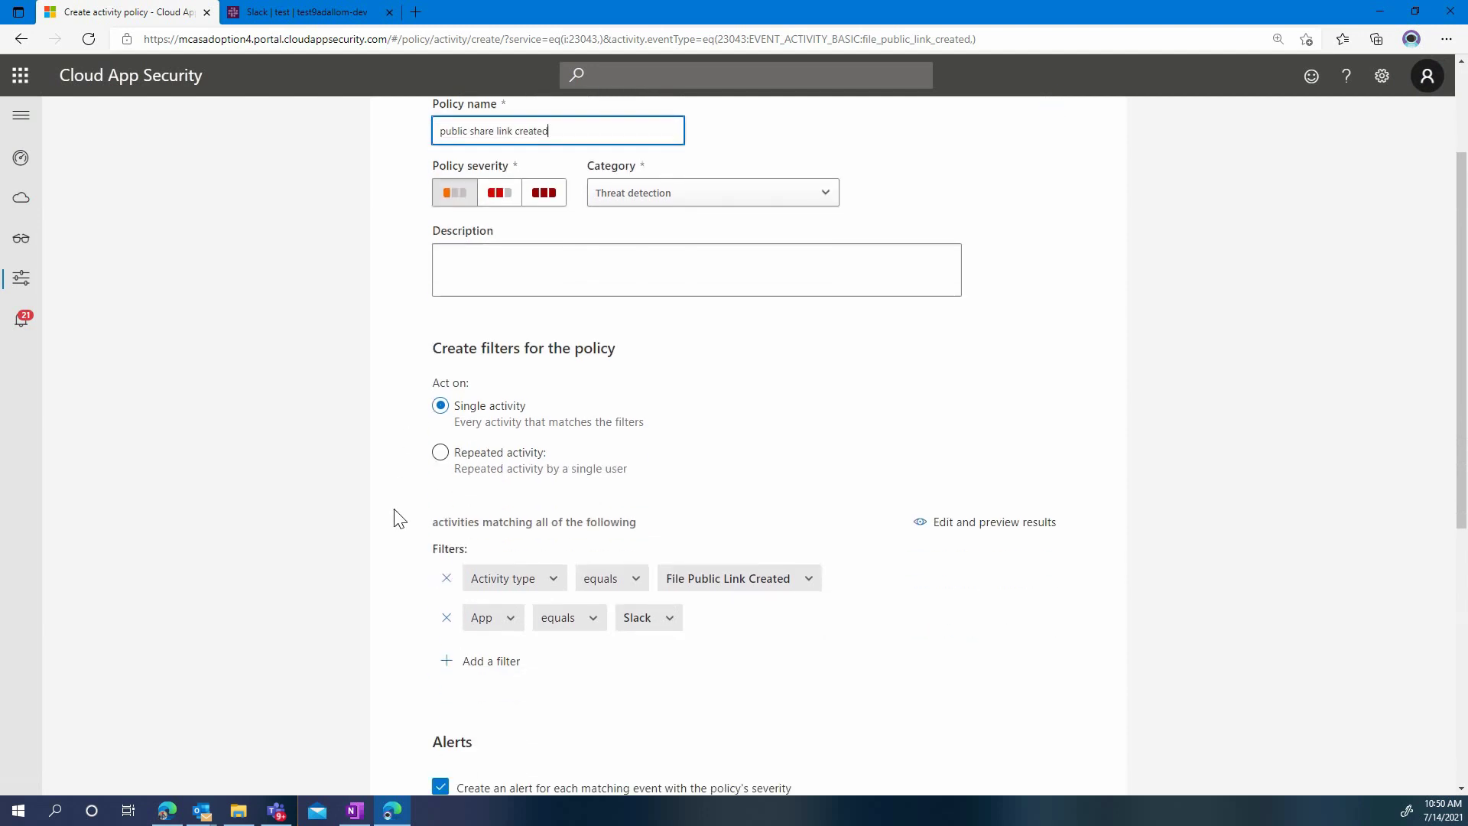
scroll(394, 516, down, 4)
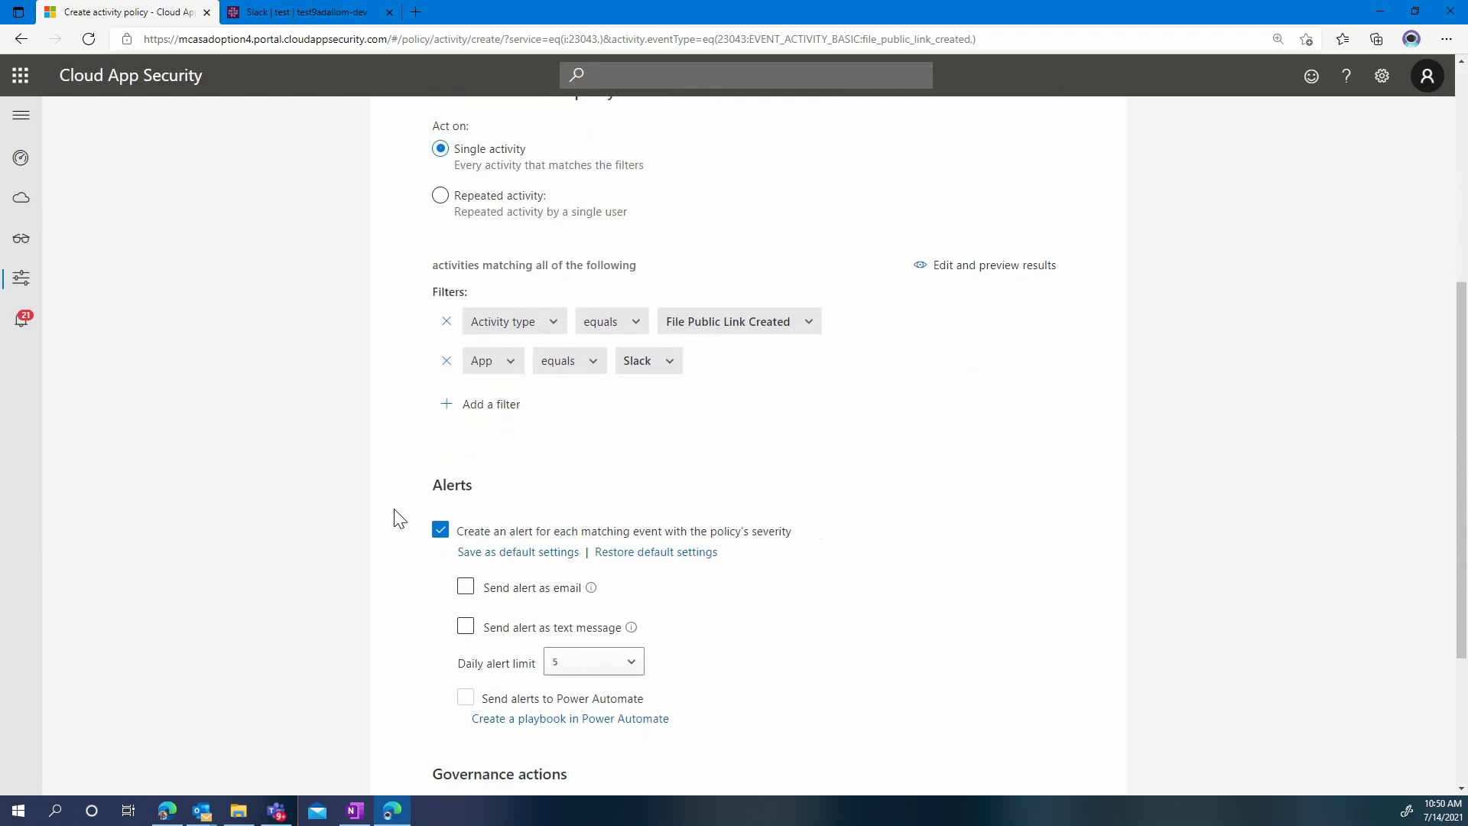
scroll(399, 518, down, 1)
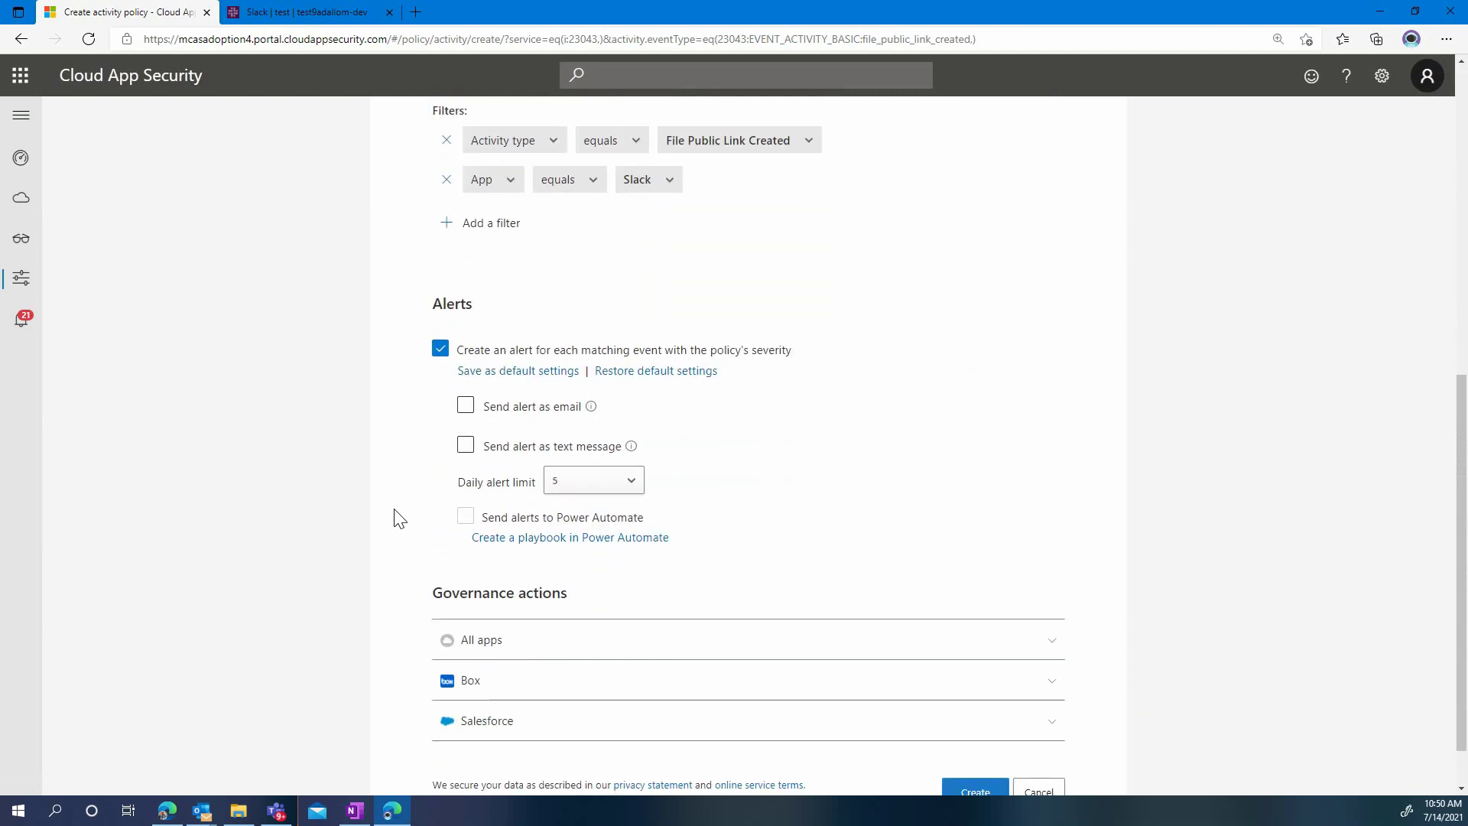
scroll(399, 518, down, 1)
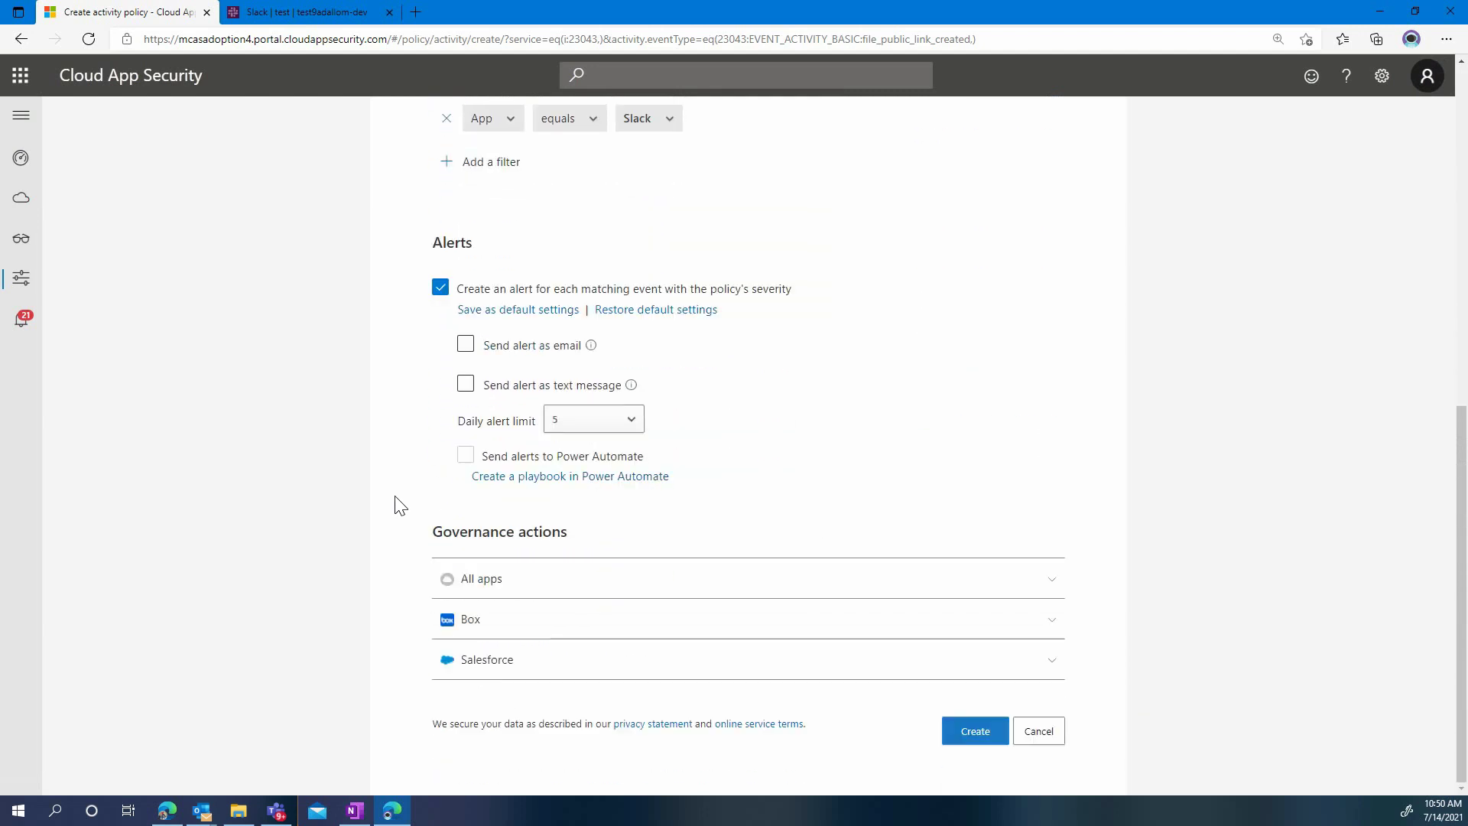
click(478, 351)
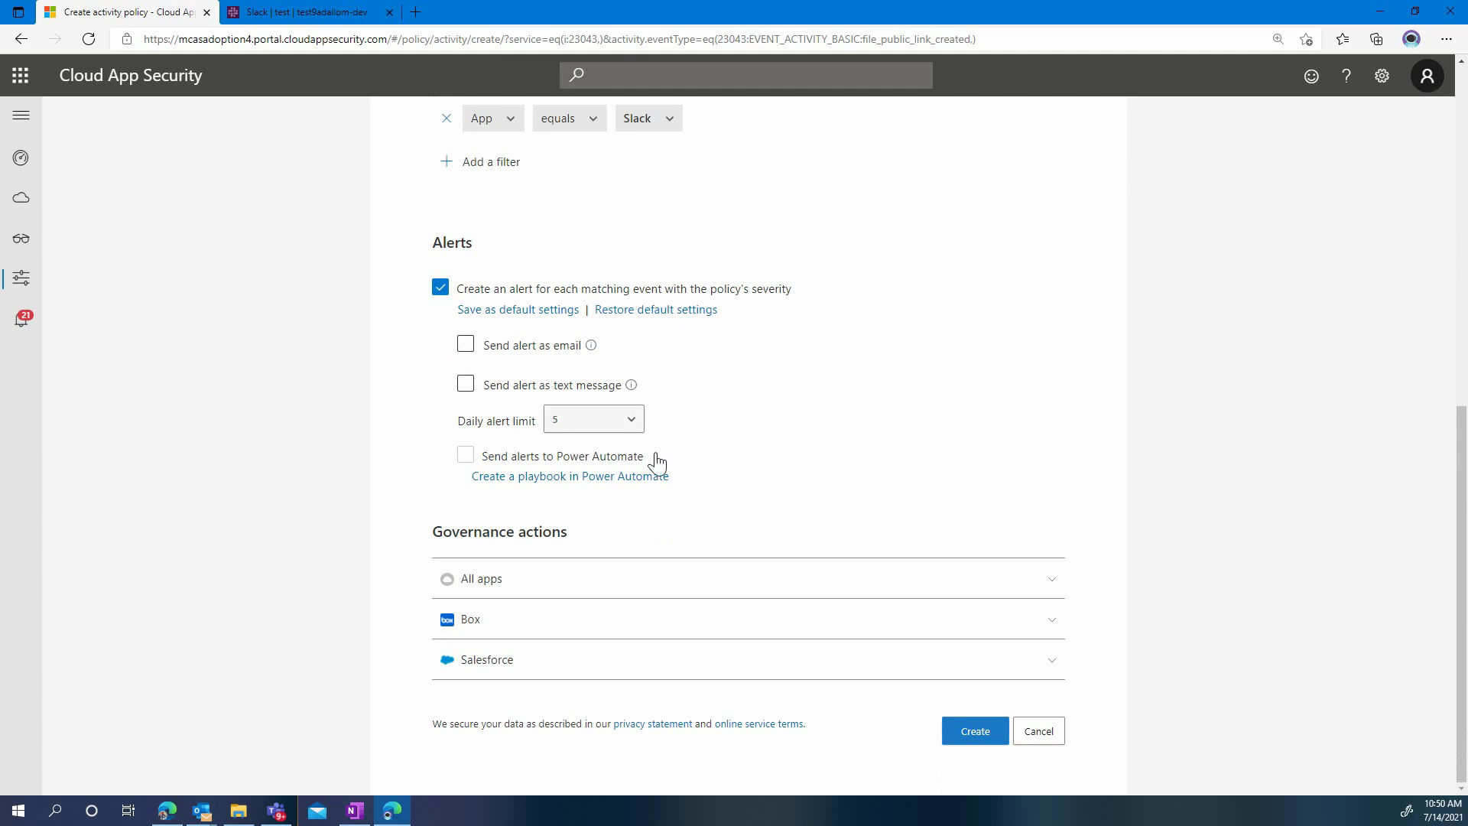
click(976, 733)
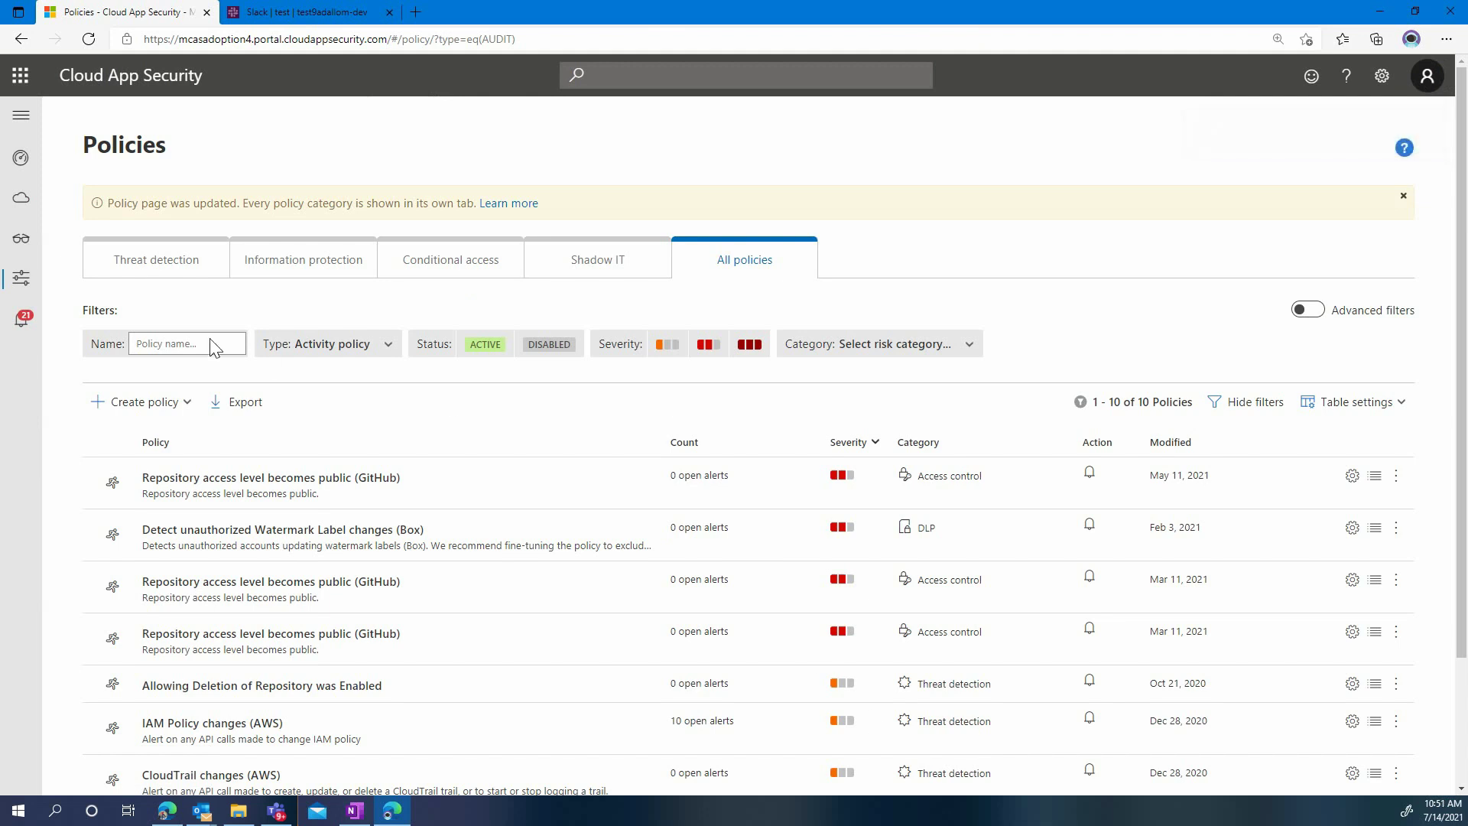
Step: Open the activity log again and filter it to the Slack app
mouse_move(9, 243)
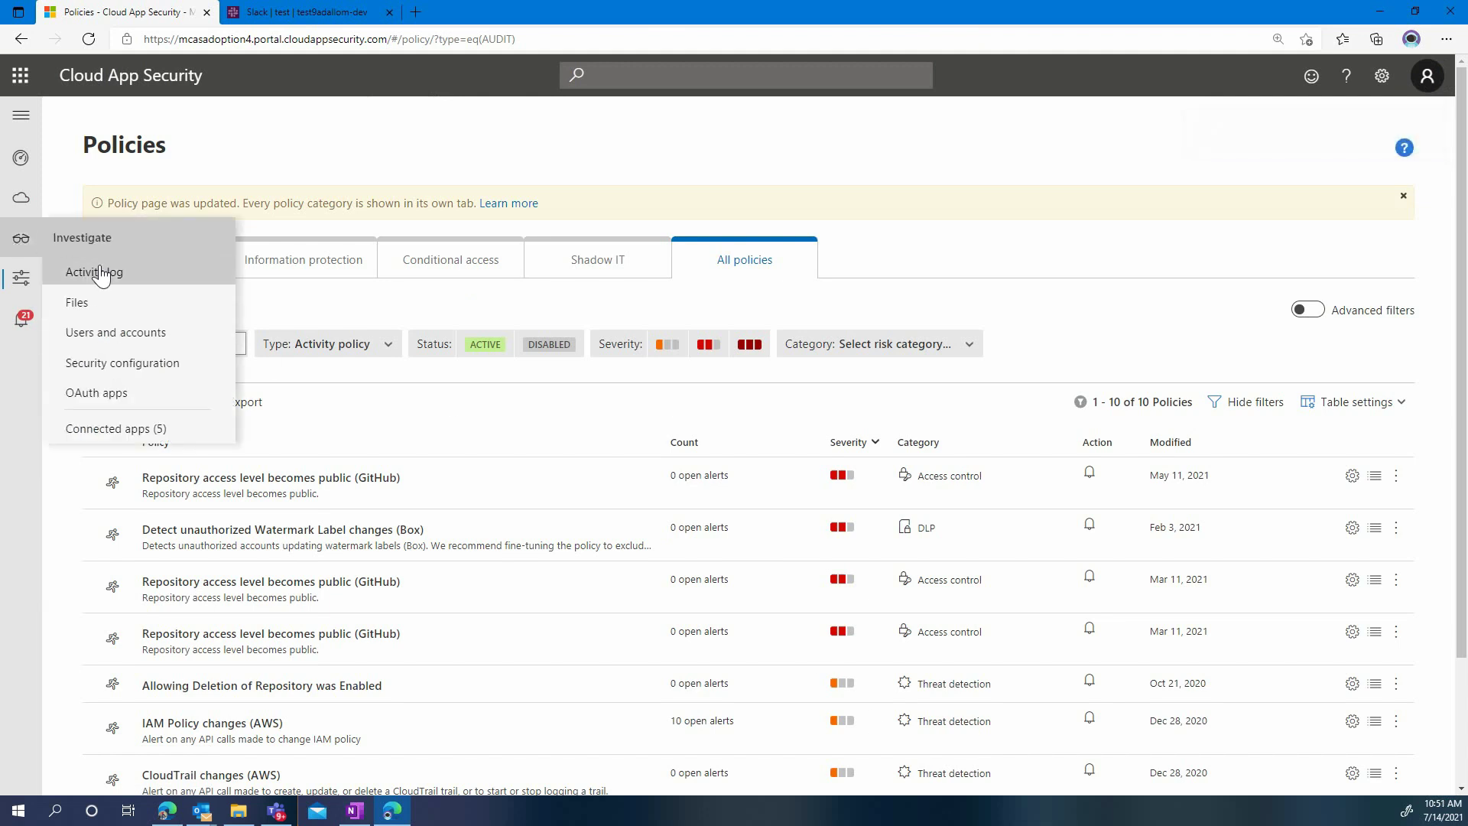
click(96, 272)
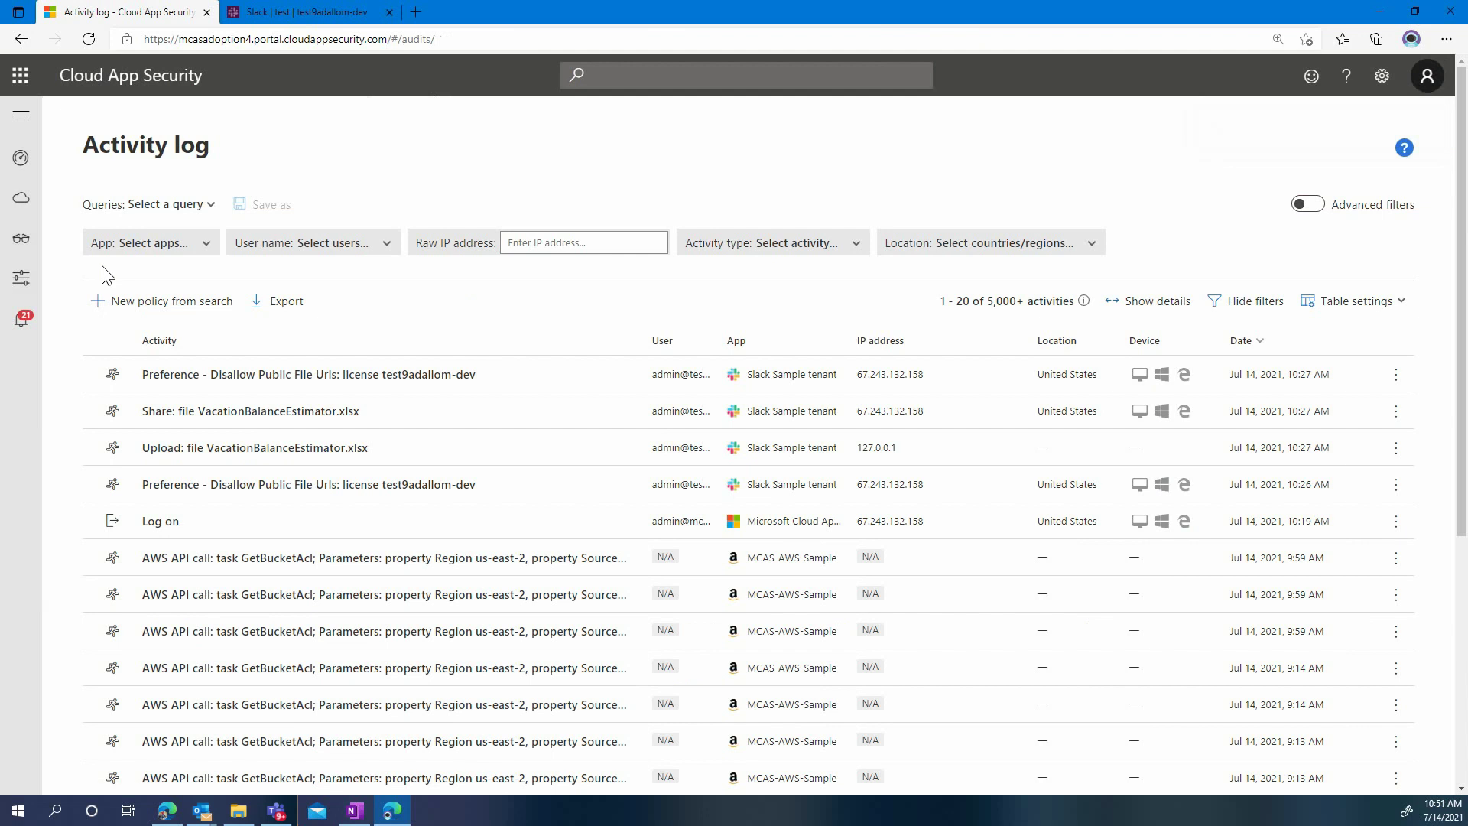
click(152, 243)
click(197, 525)
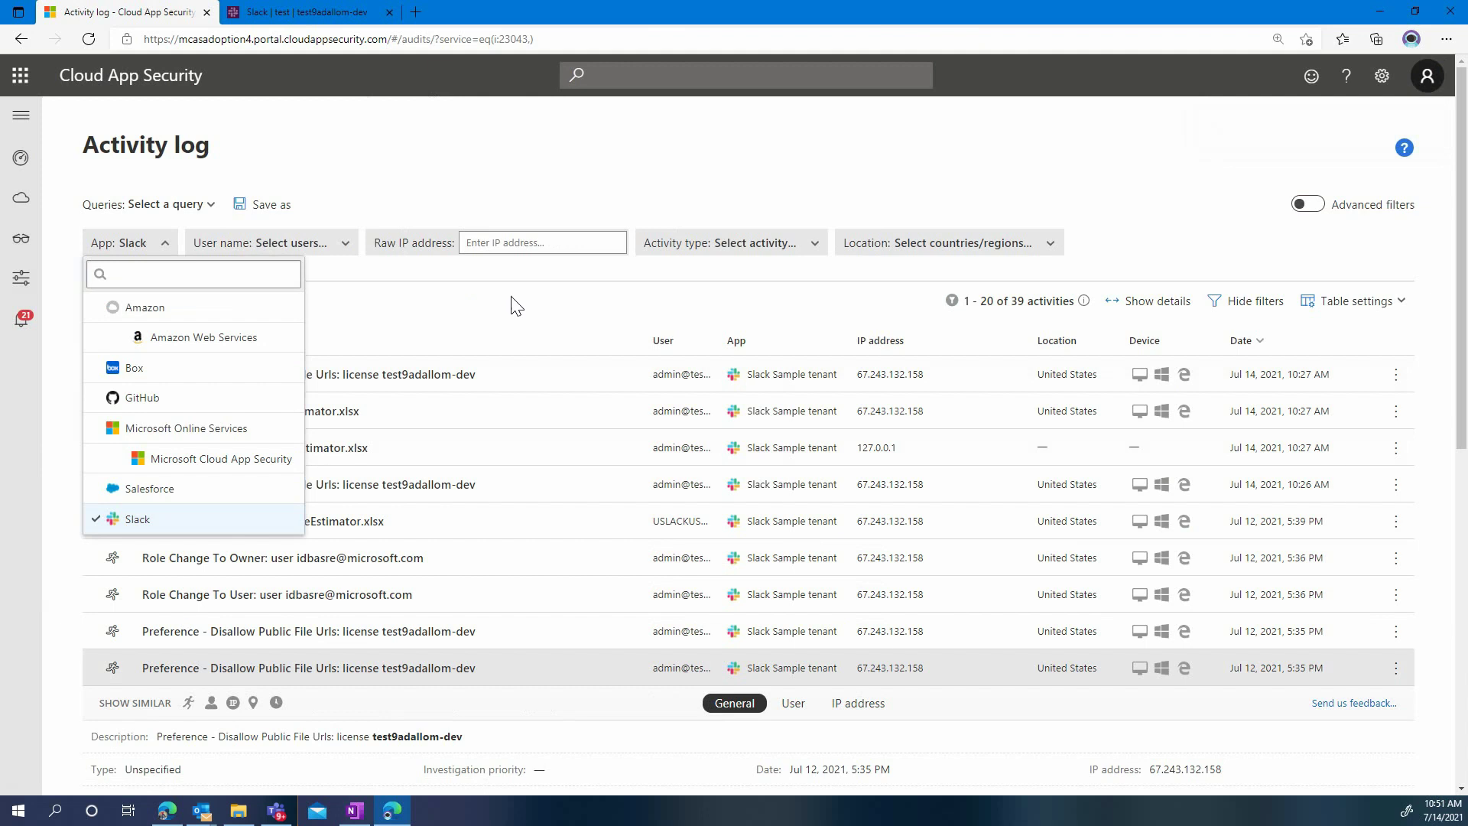
click(518, 286)
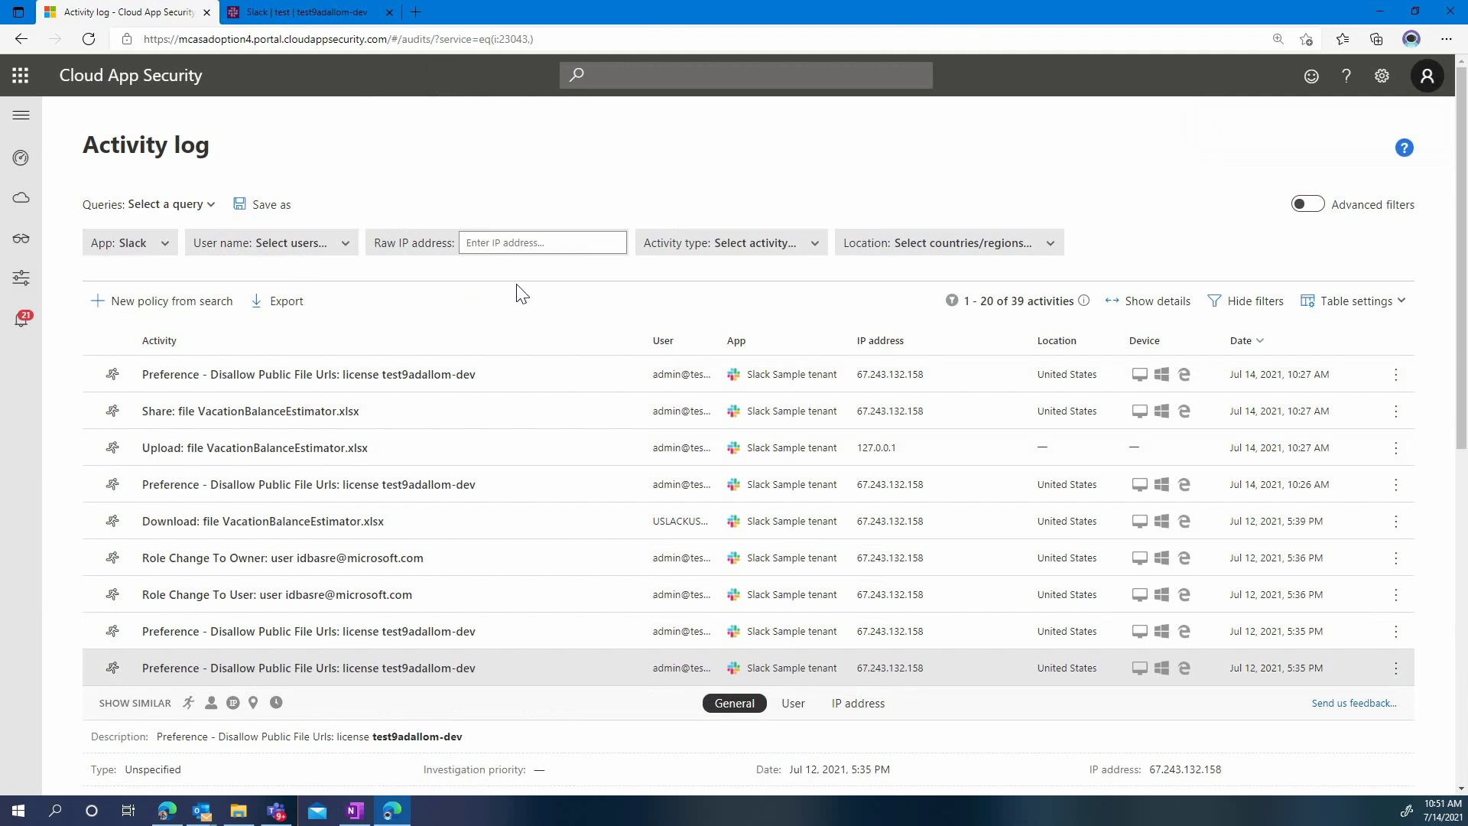
Step: Filter to the searched Slack user and expand their first file download's details
click(336, 252)
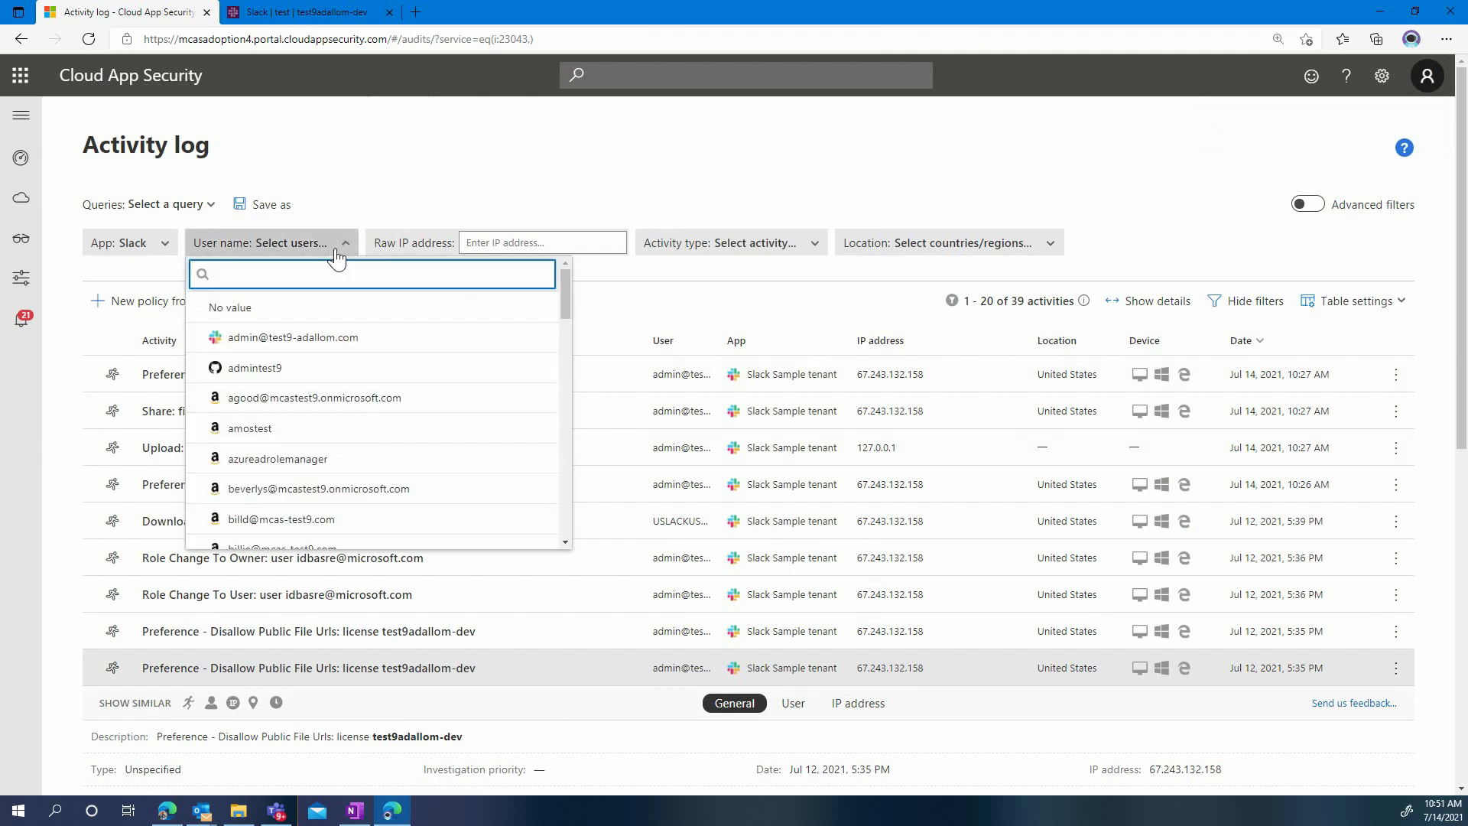
text(us)
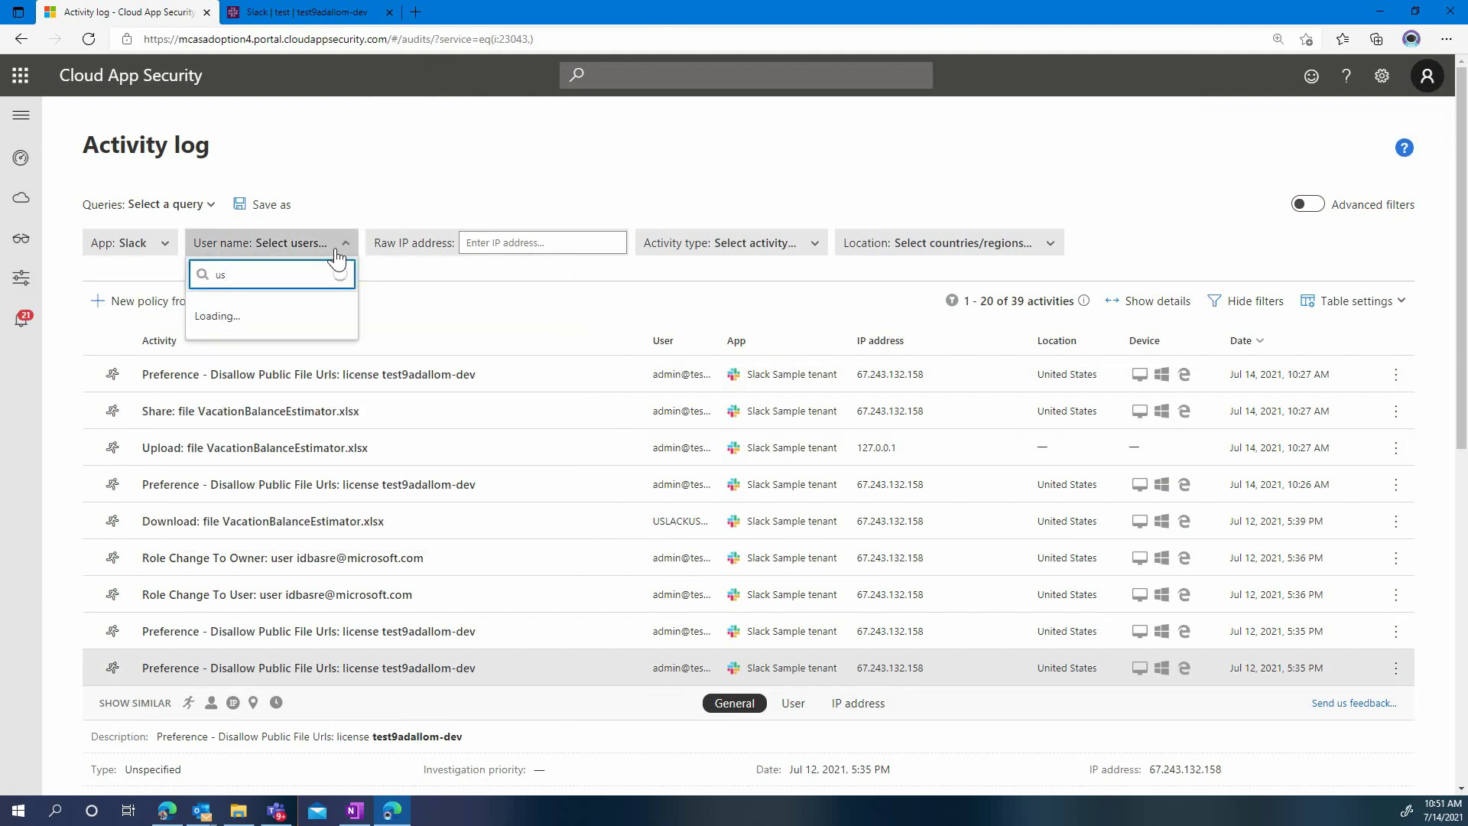
click(309, 313)
click(309, 307)
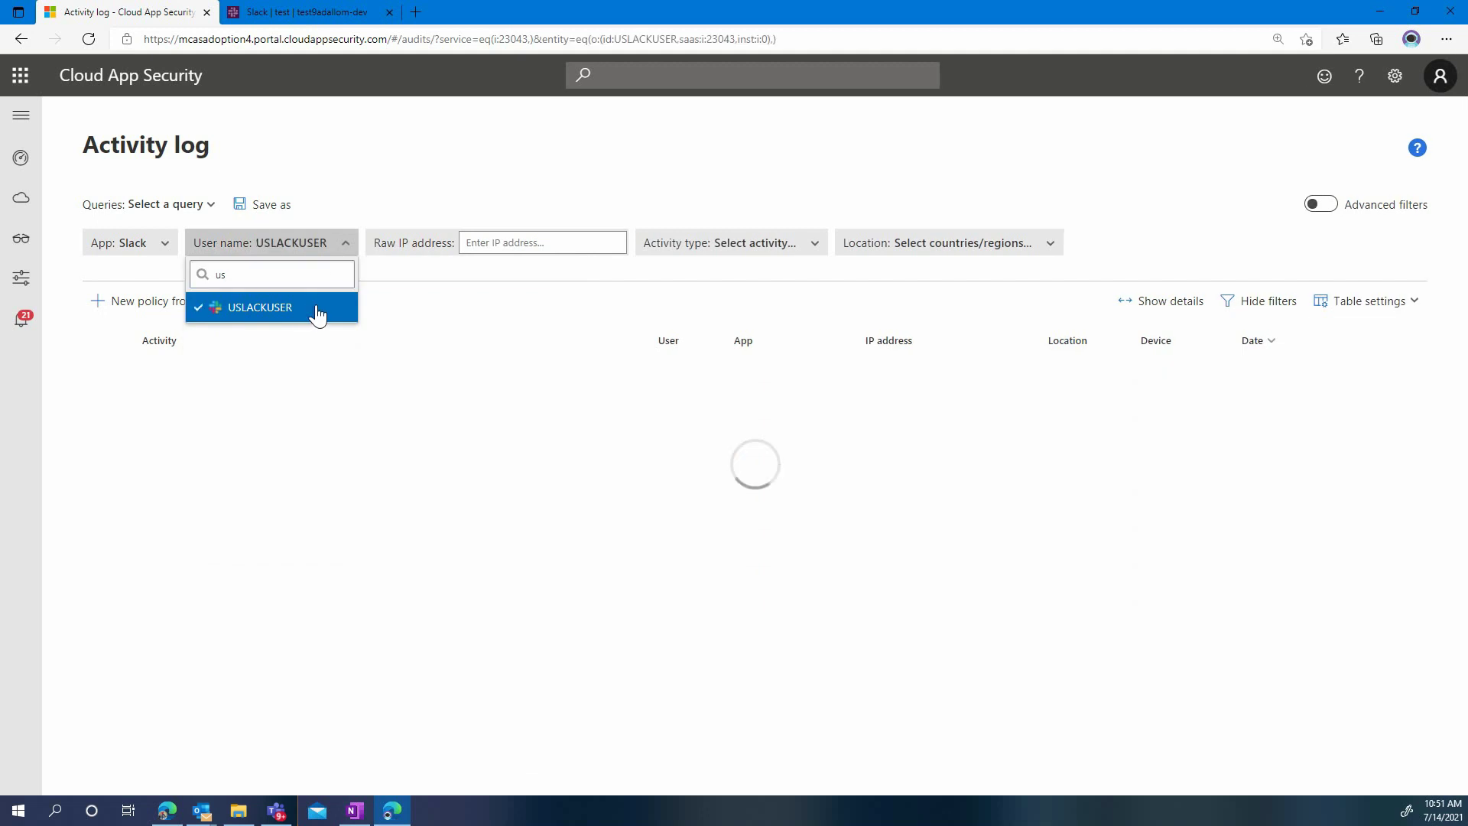
click(440, 308)
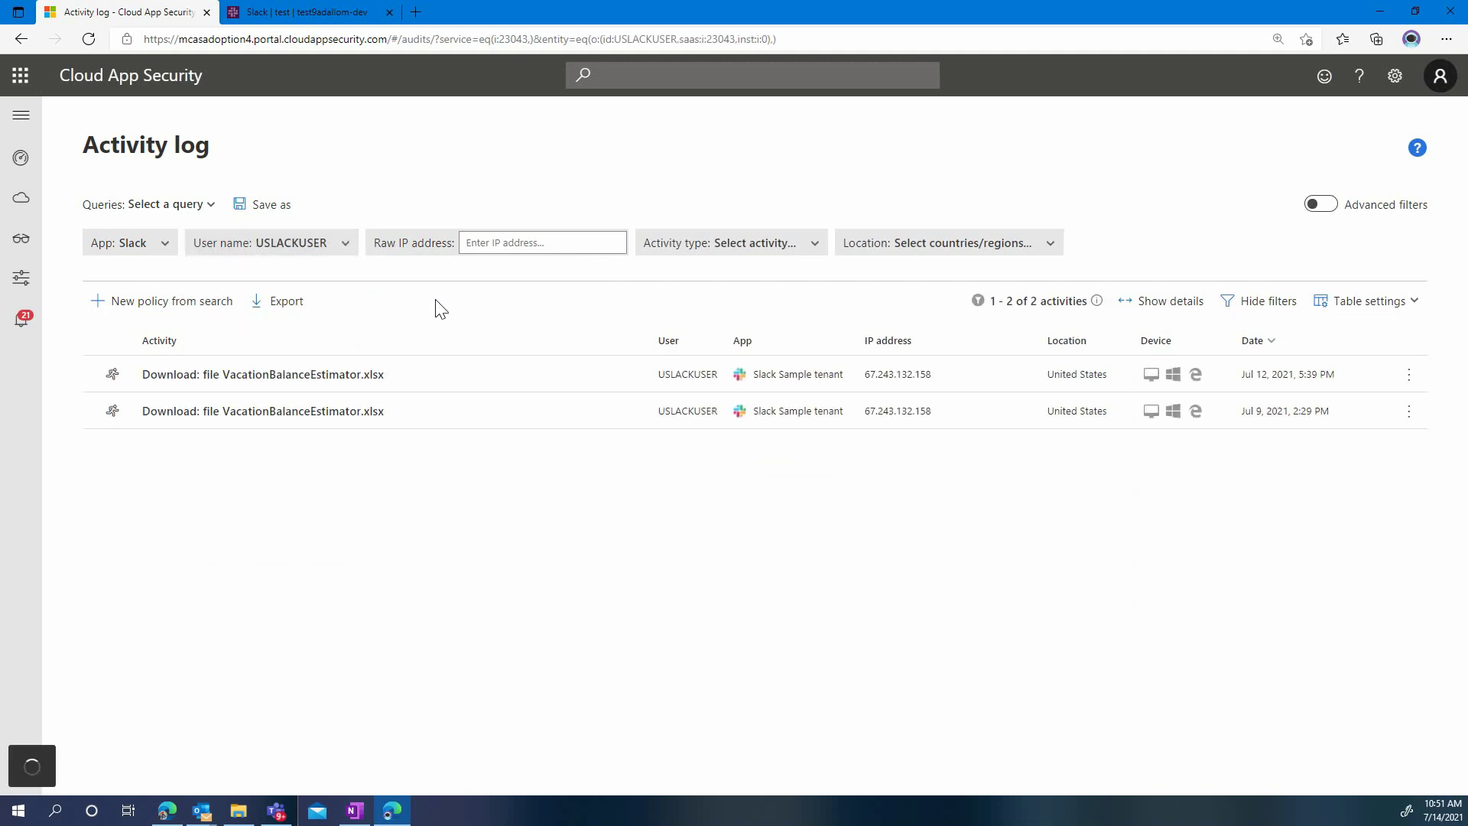
click(600, 386)
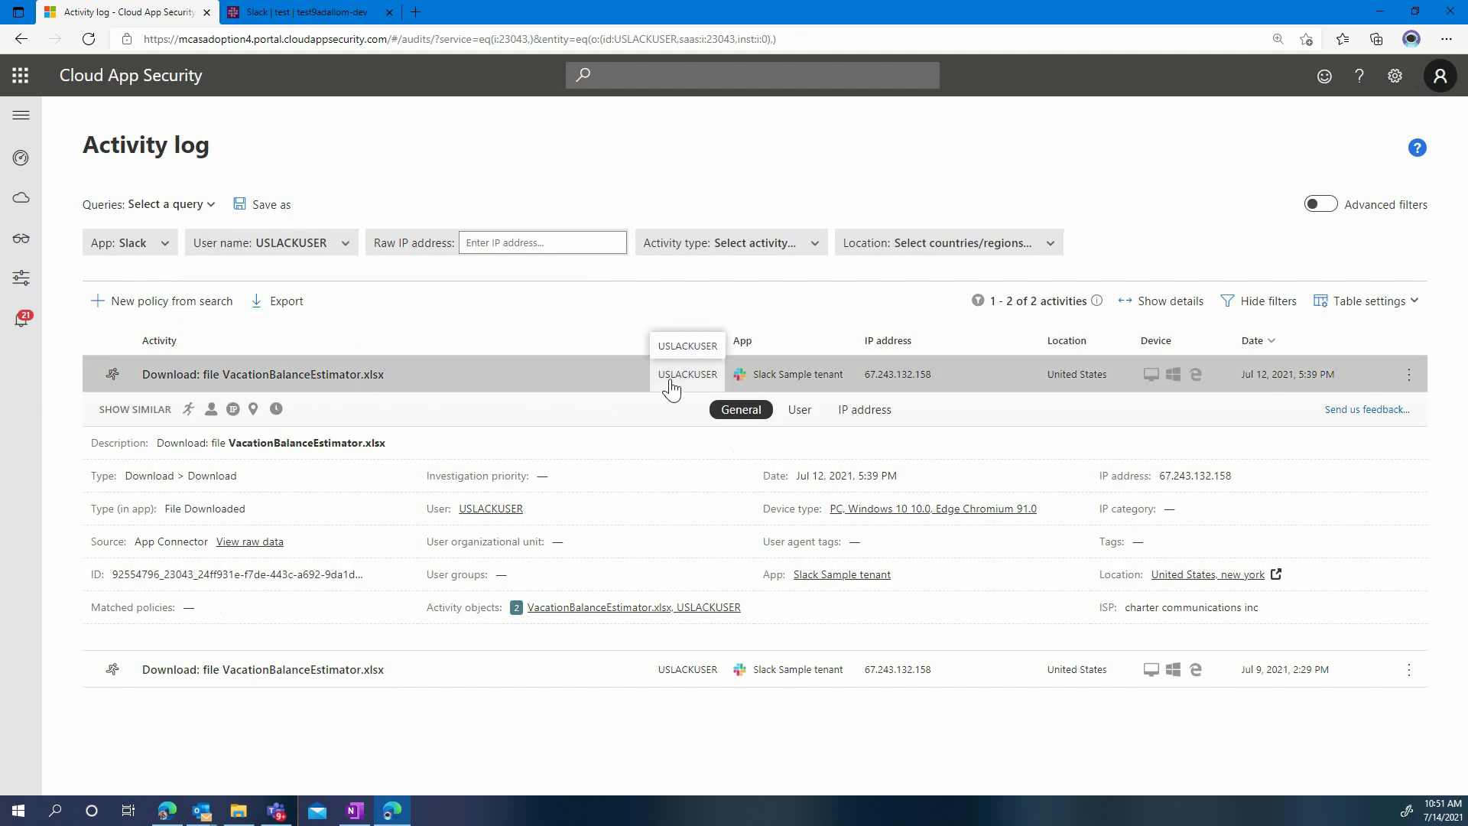
Step: In Slack, open Workspace settings from the workspace menu's Settings & administration
click(136, 380)
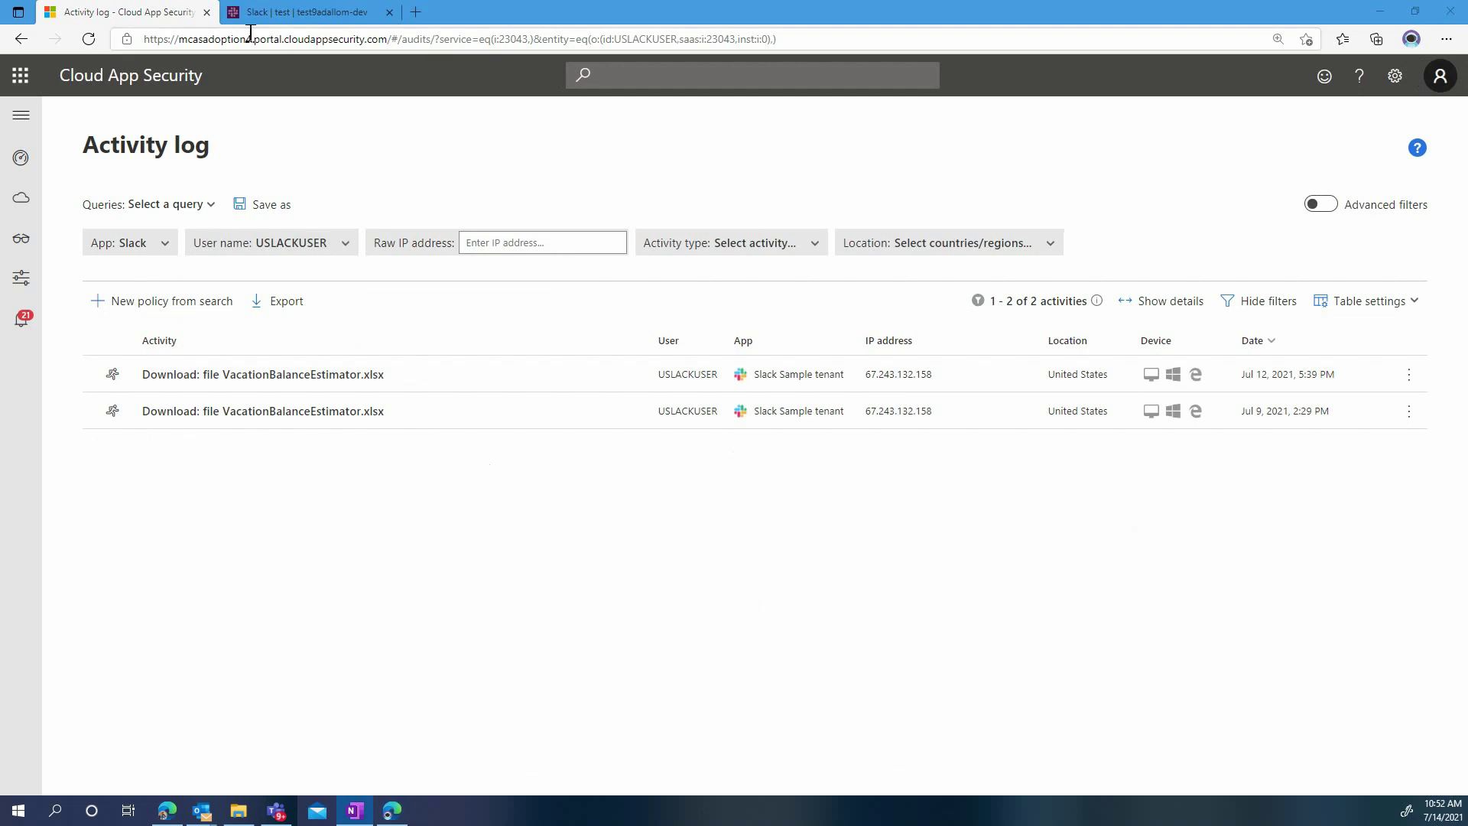
click(313, 12)
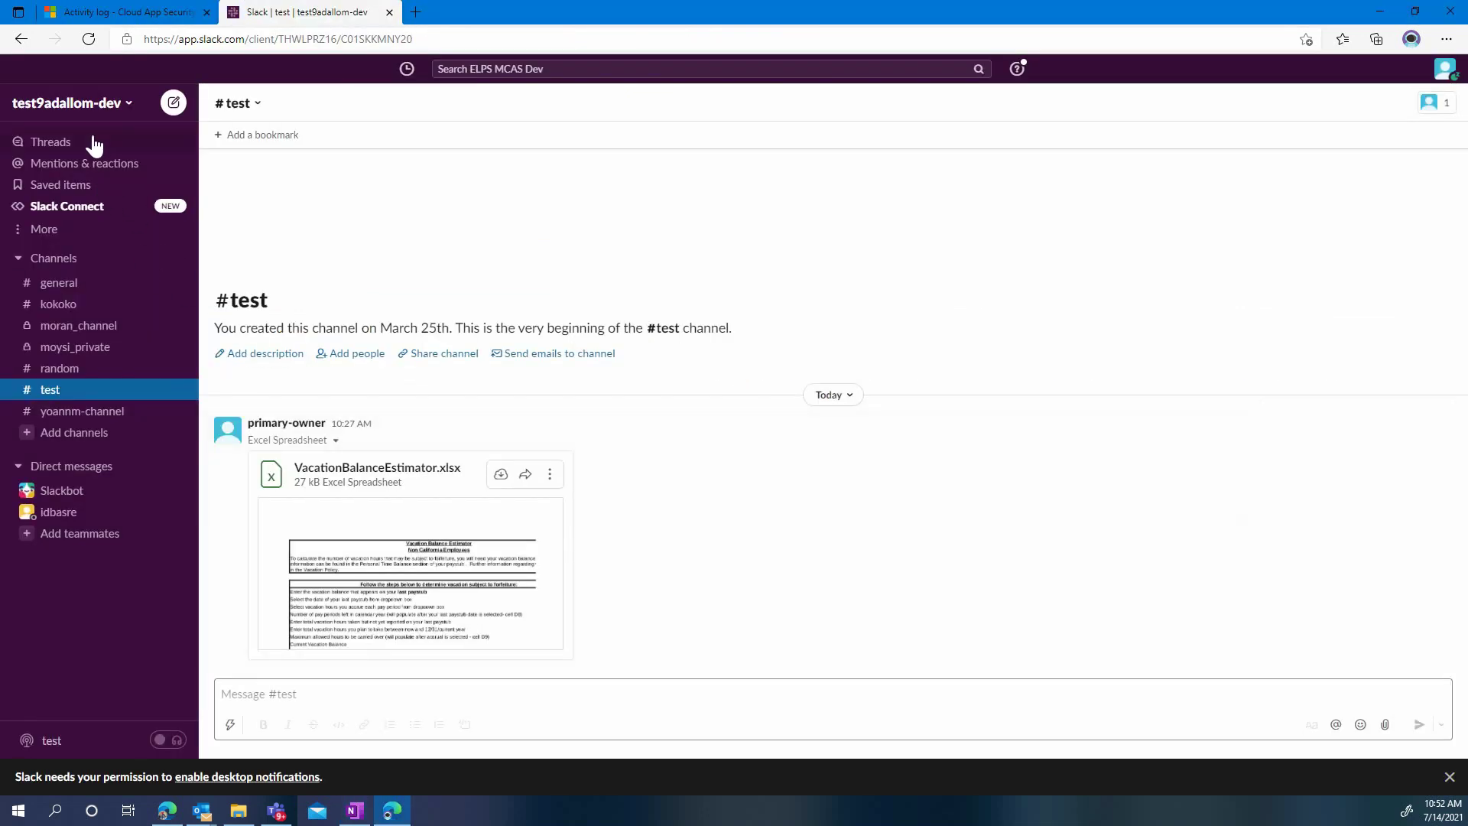
click(120, 119)
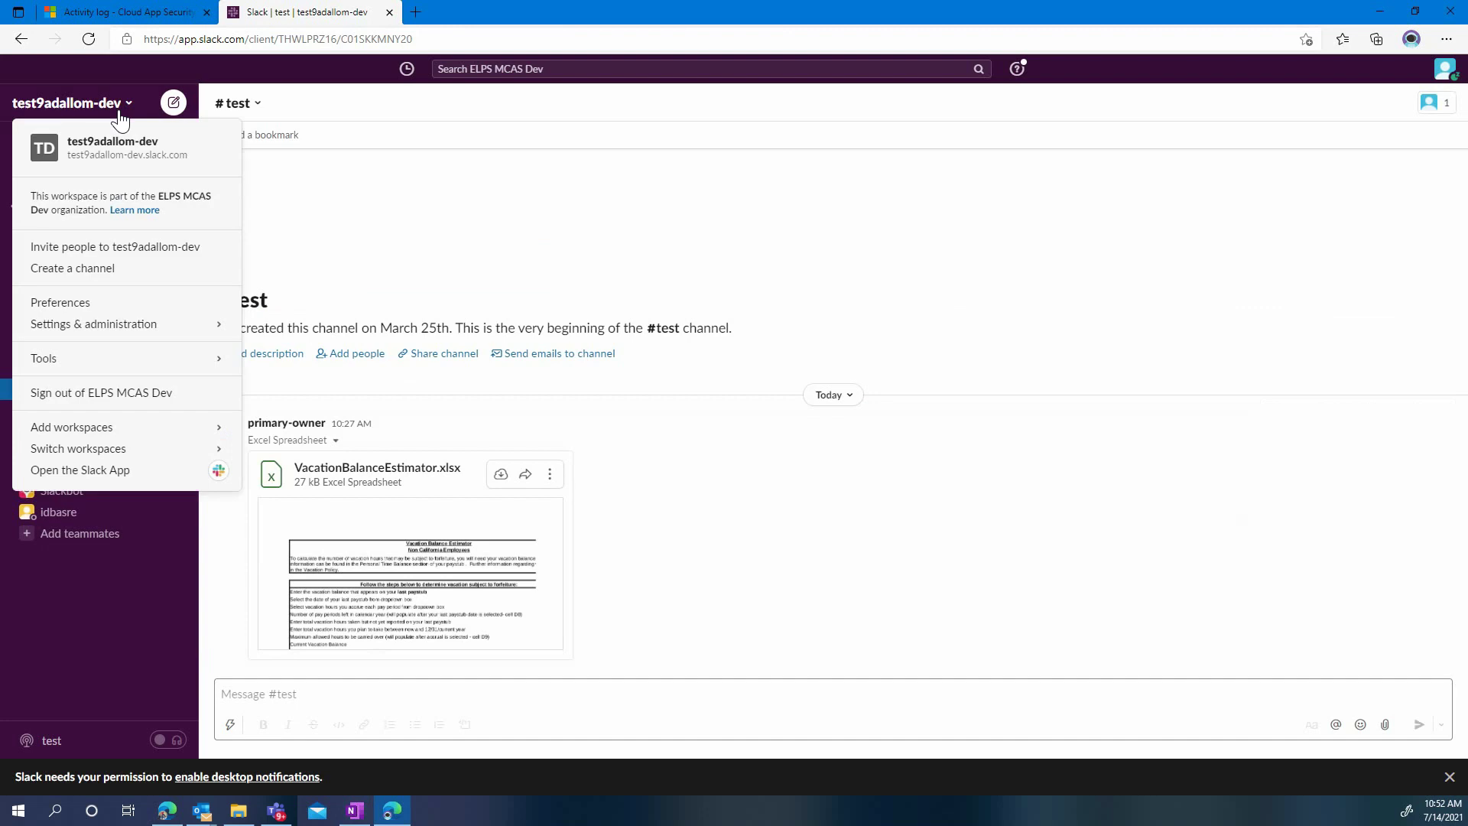
mouse_move(197, 327)
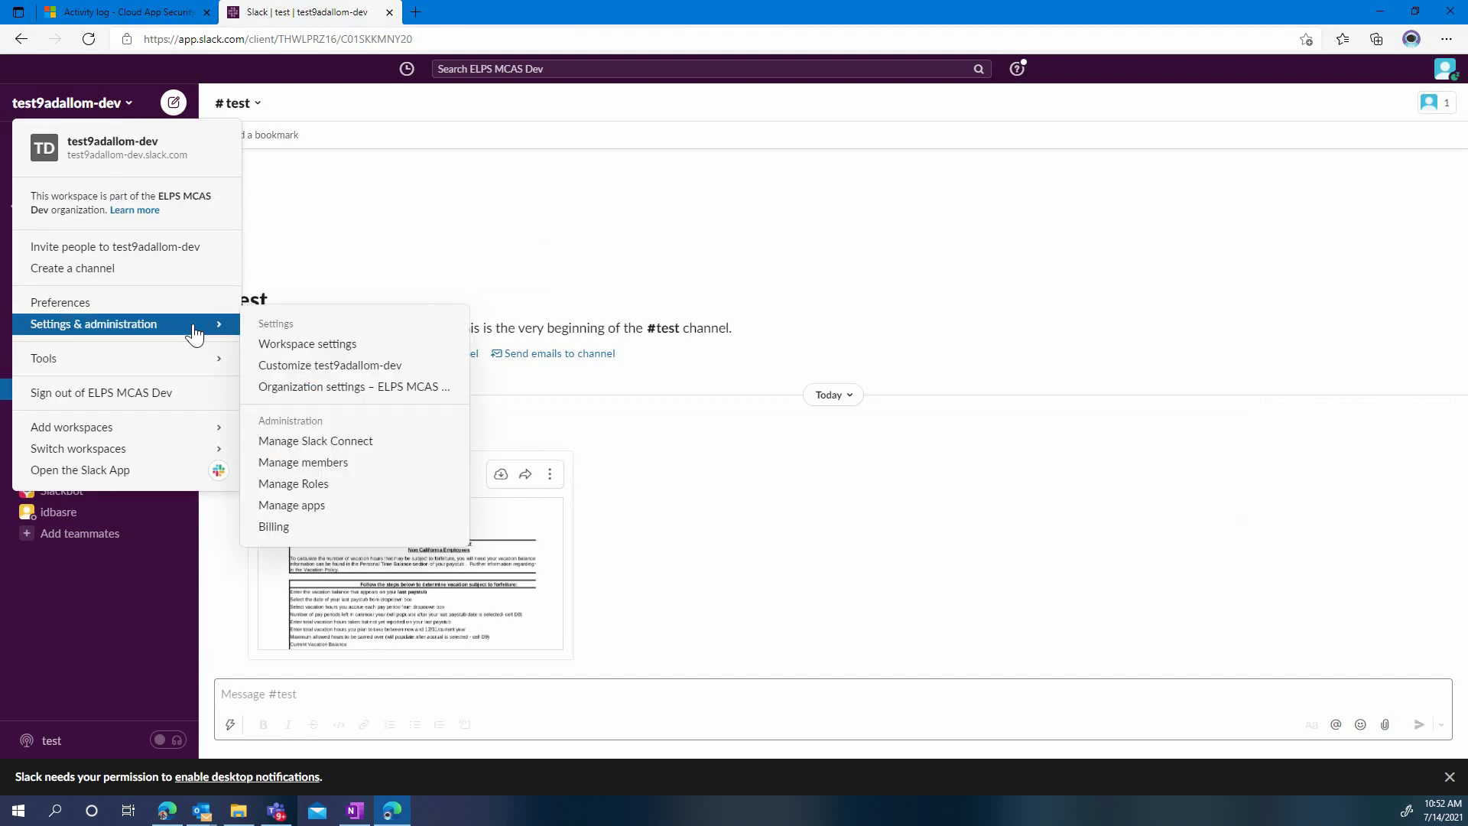
click(316, 348)
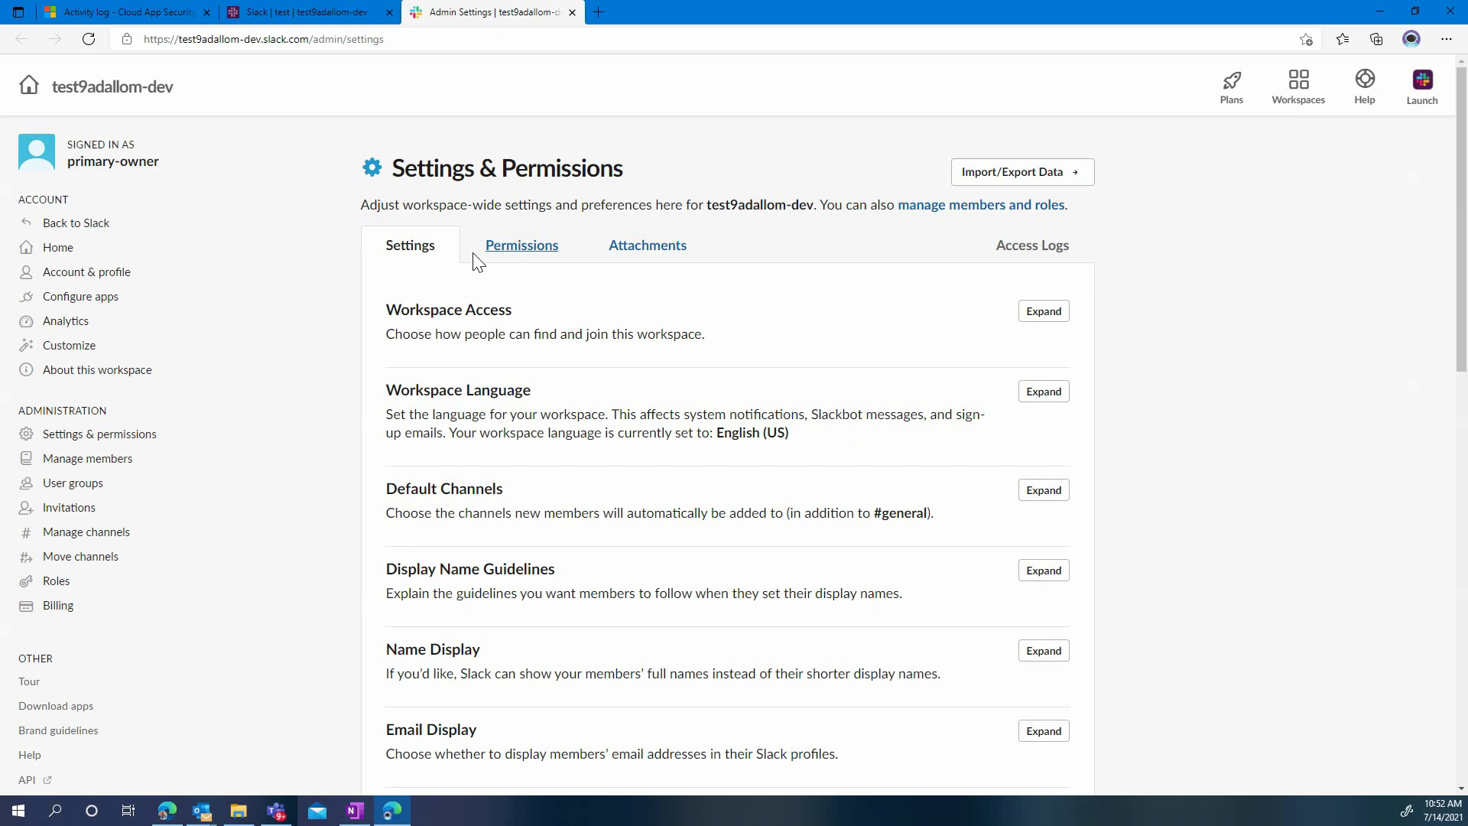
Step: Enable public file URL creation under Permissions > Public File Sharing and save it
click(501, 253)
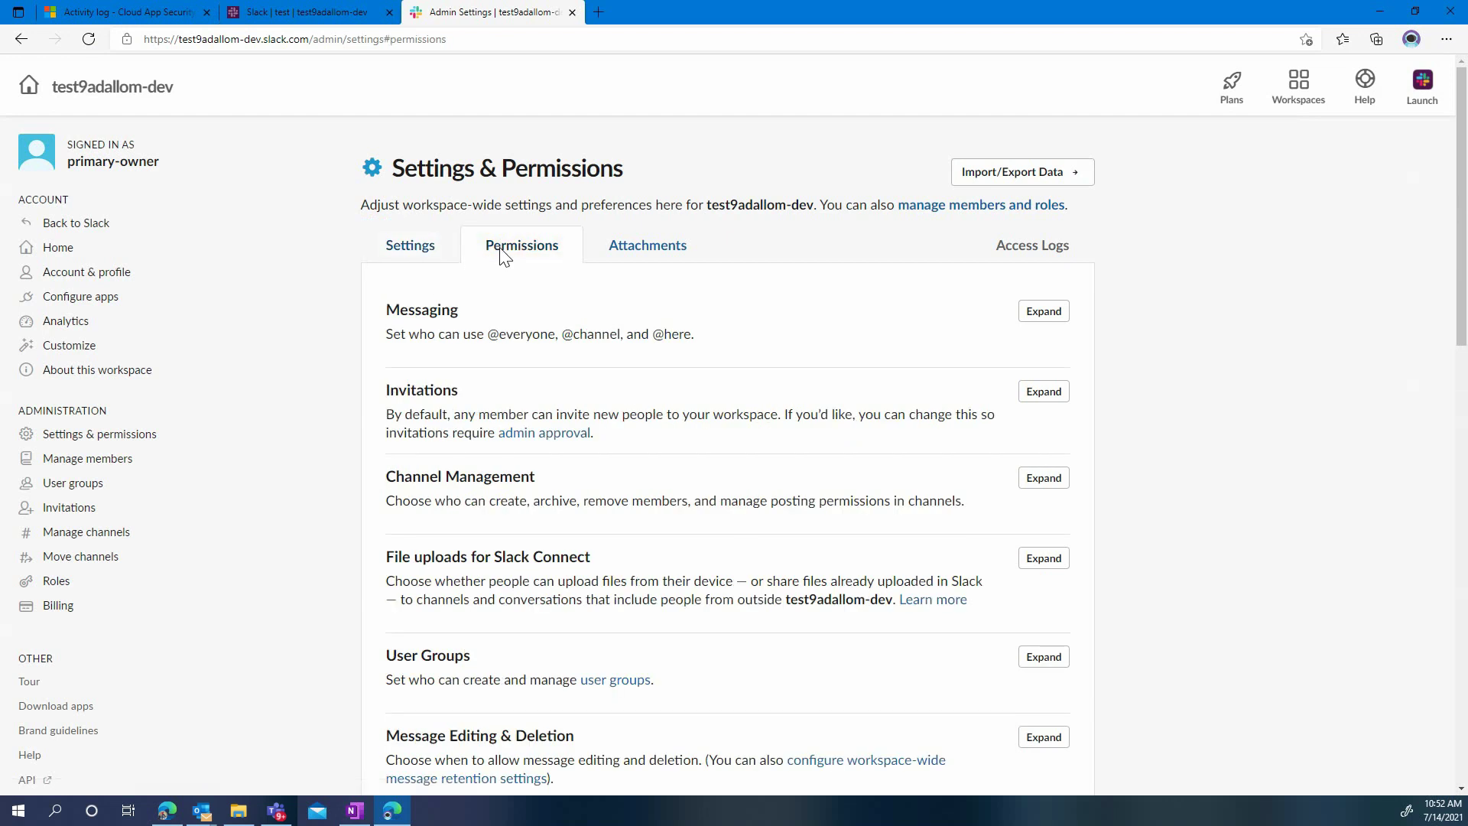
scroll(572, 547, down, 6)
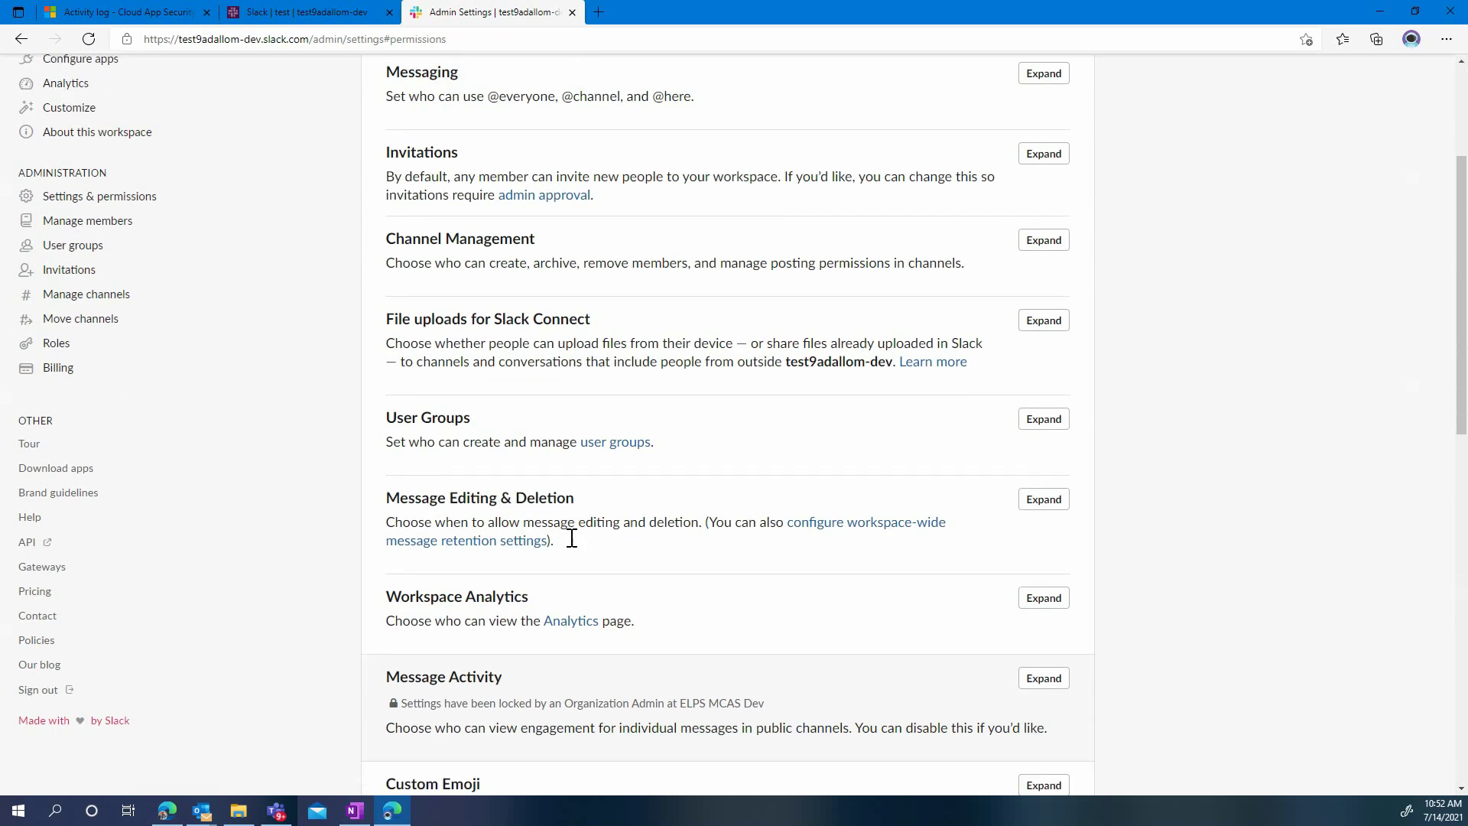
scroll(572, 538, down, 2)
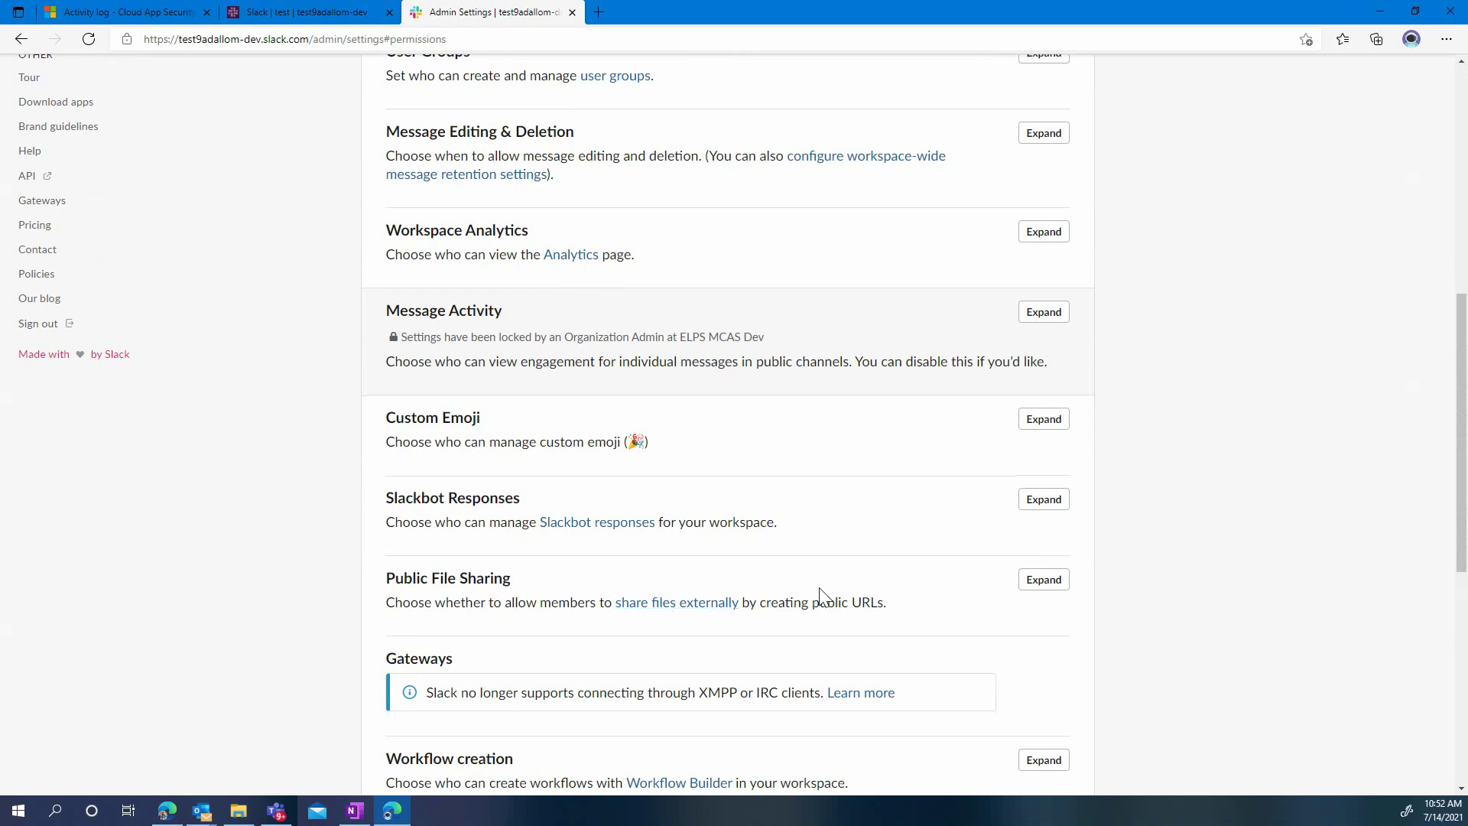
click(1033, 588)
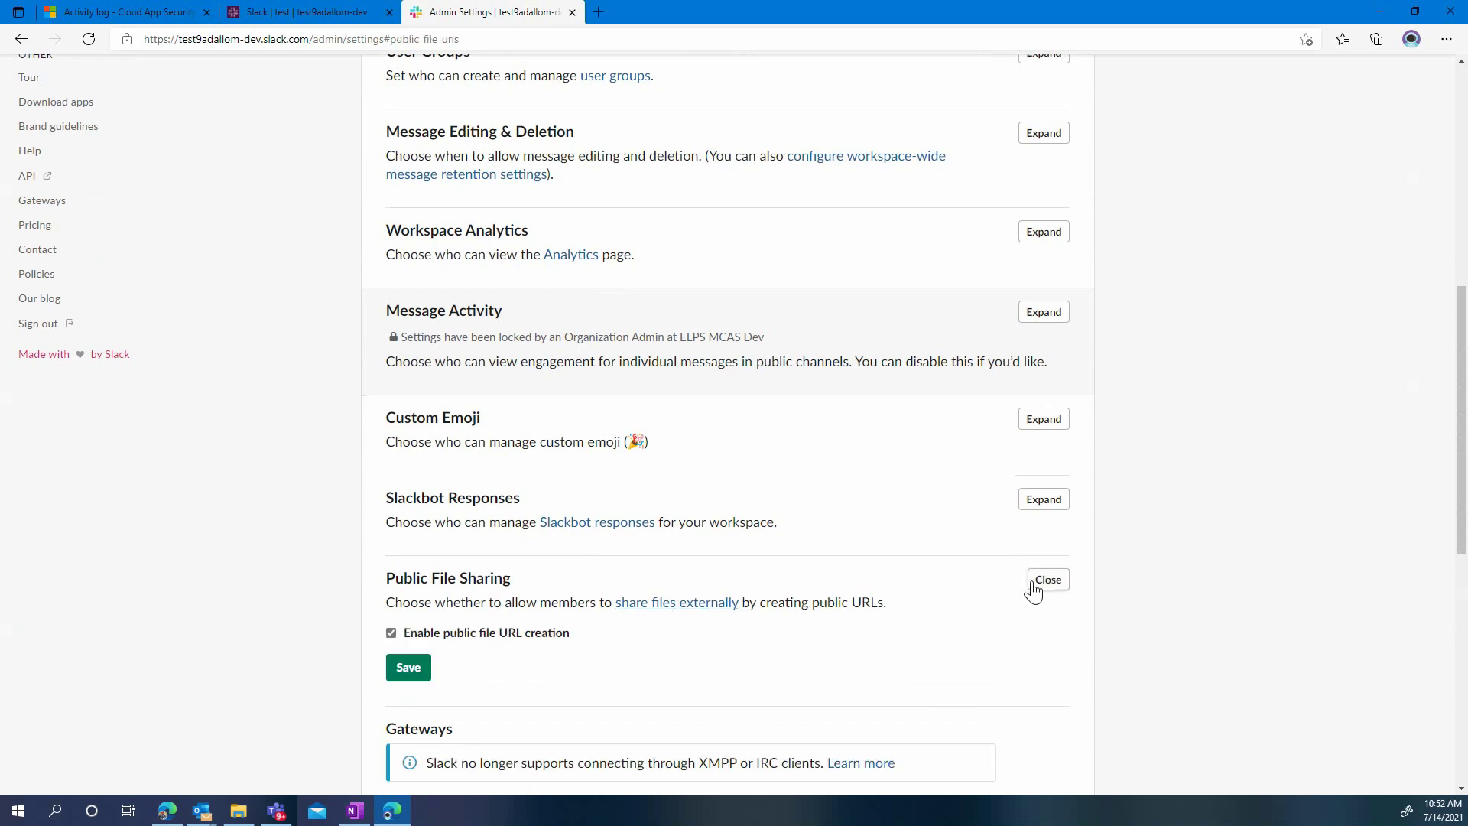
click(425, 667)
click(391, 633)
click(416, 670)
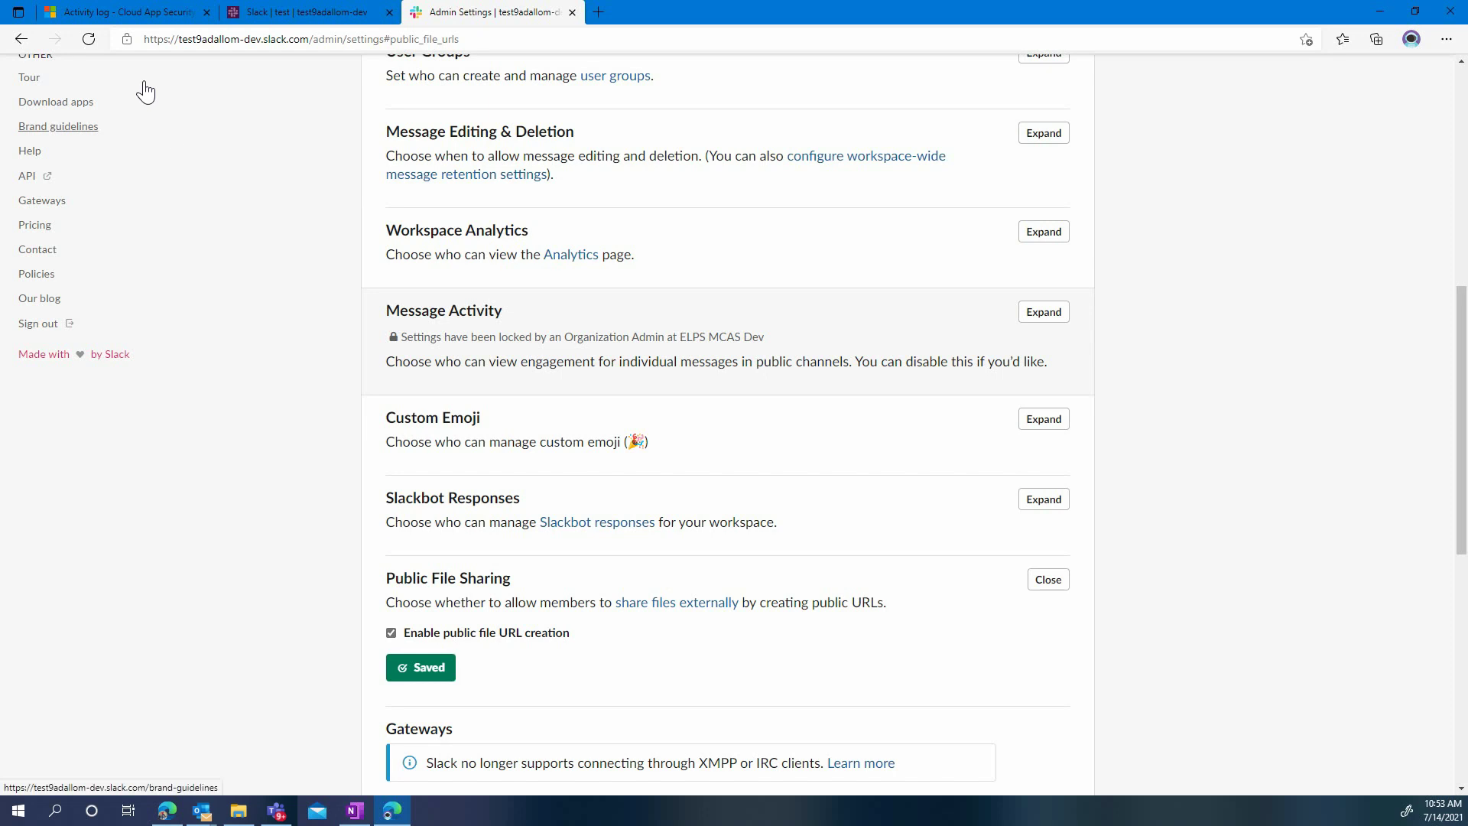
click(116, 14)
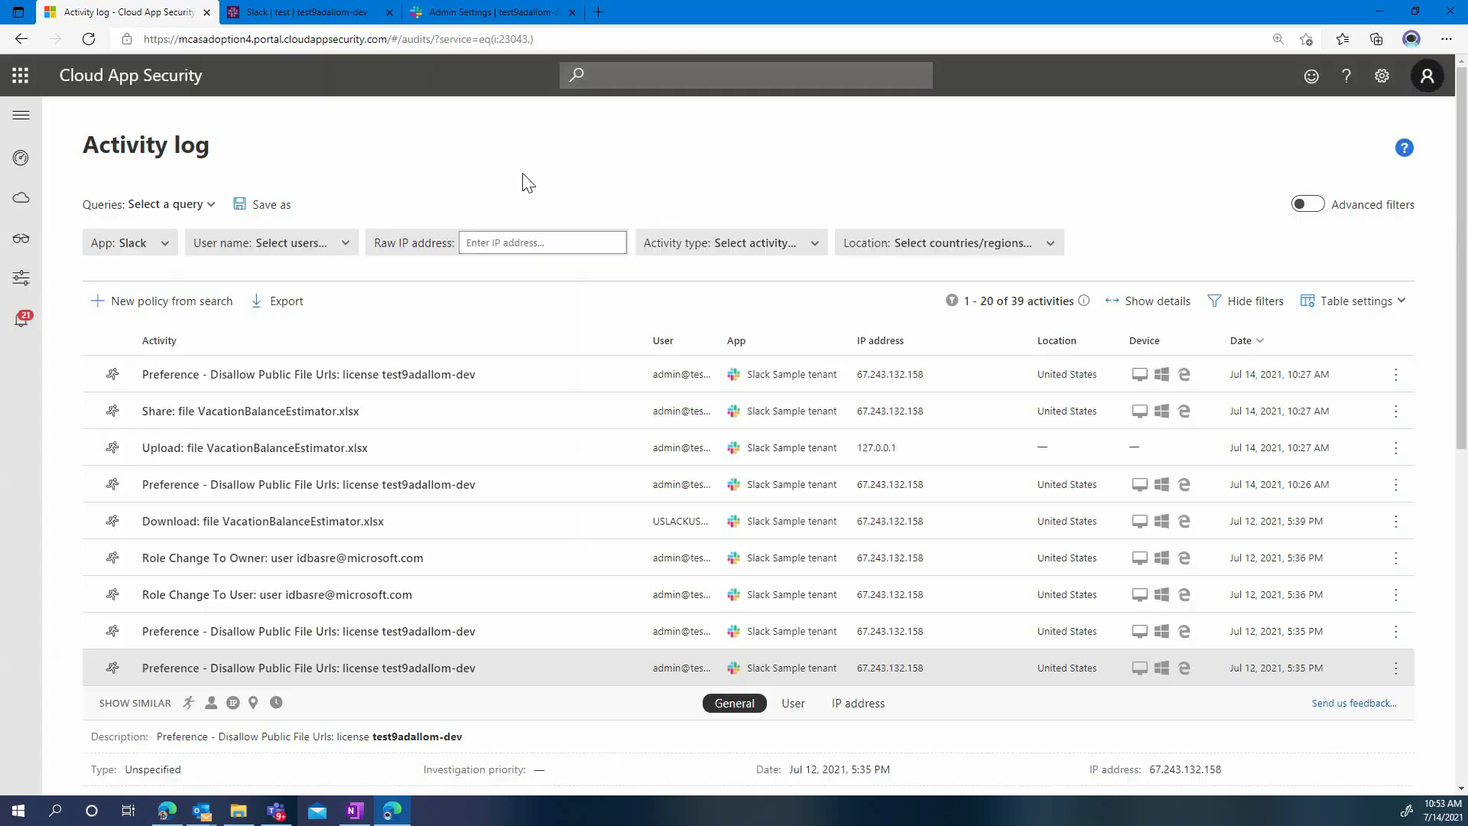
Step: Filter activity type to Preference - Disallow Public File Urls and expand the newest entry
click(747, 243)
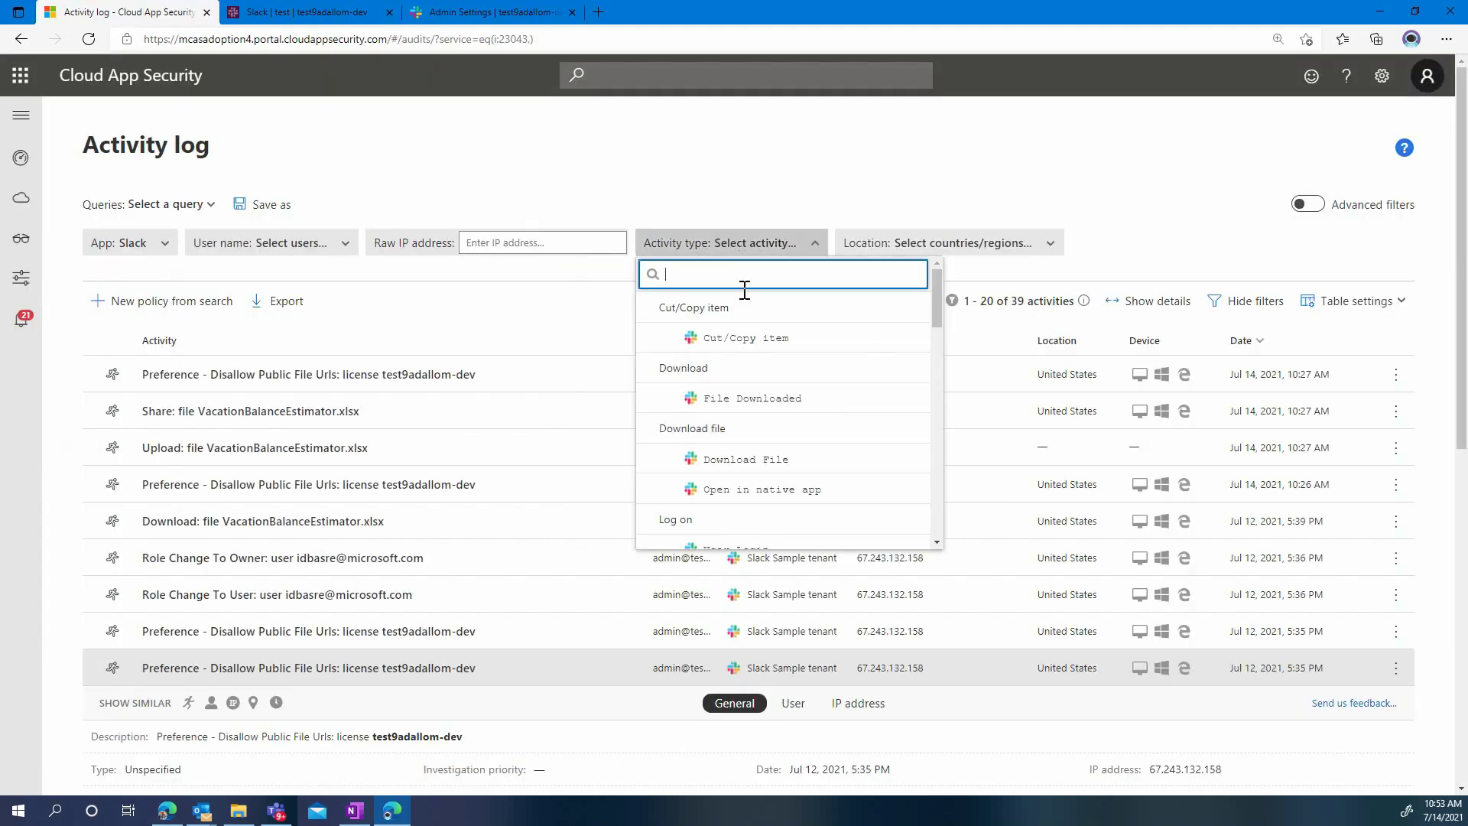
scroll(794, 427, down, 3)
scroll(793, 429, down, 5)
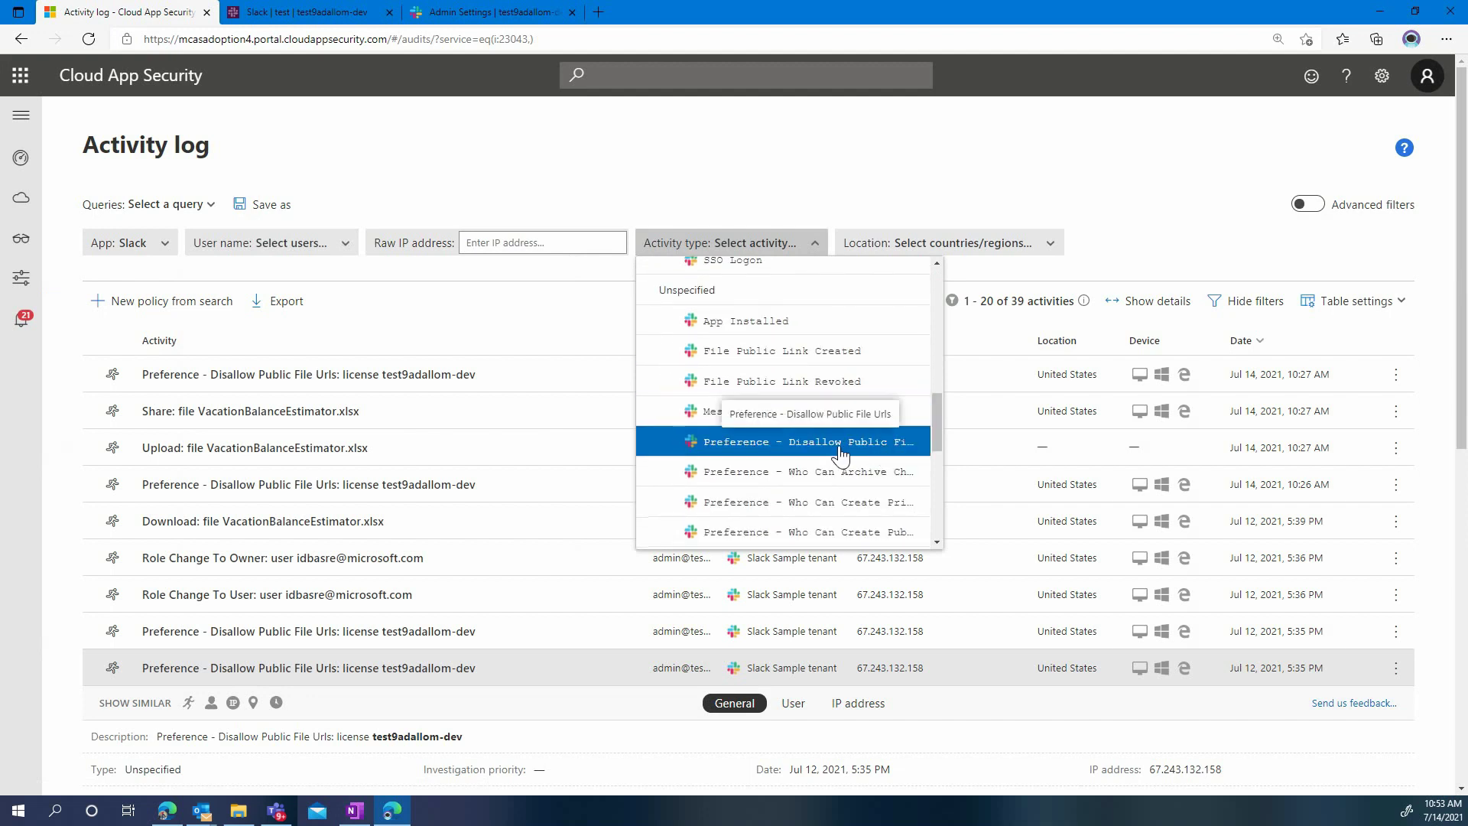
click(776, 171)
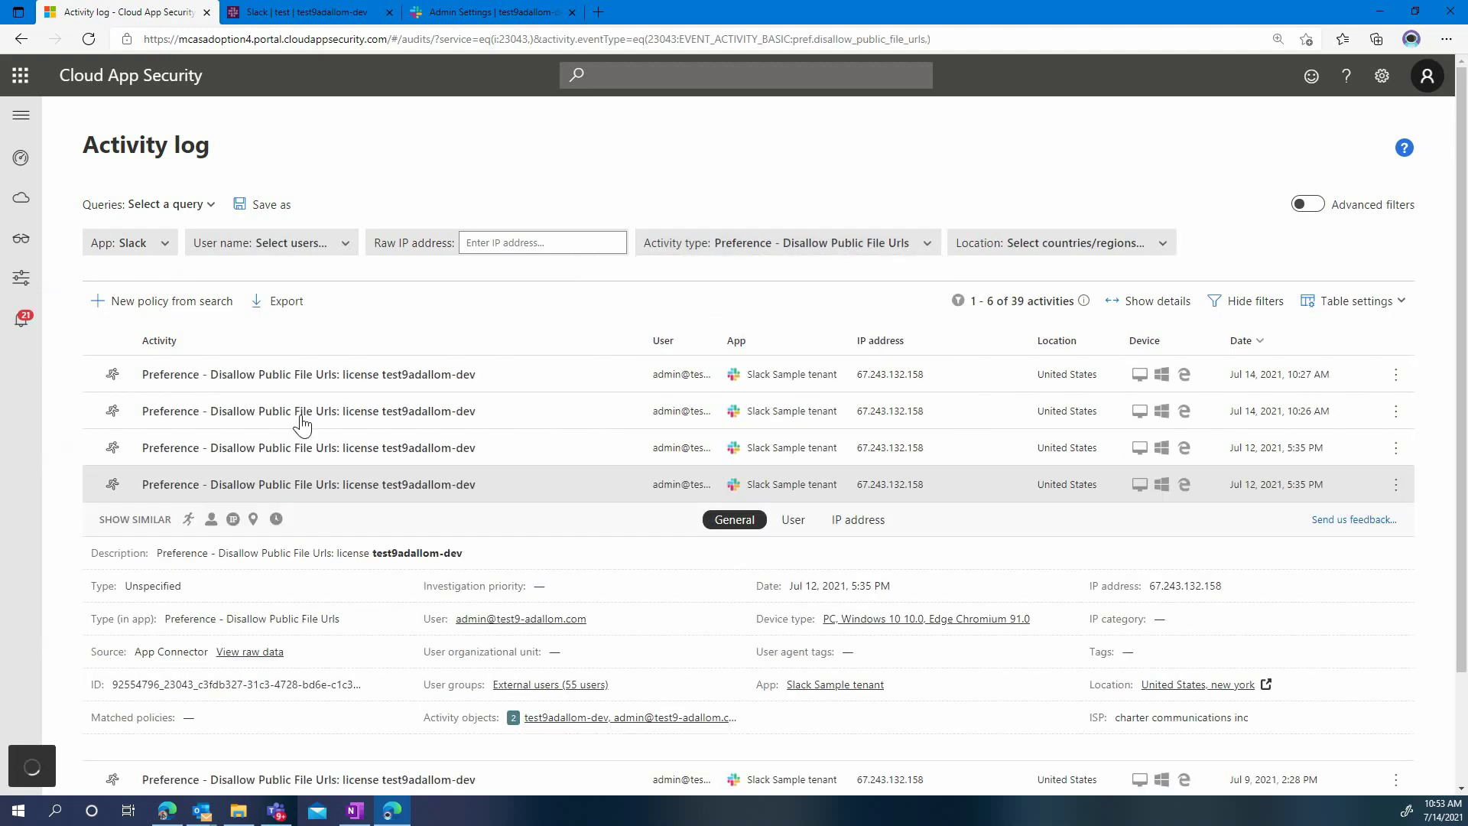
click(142, 499)
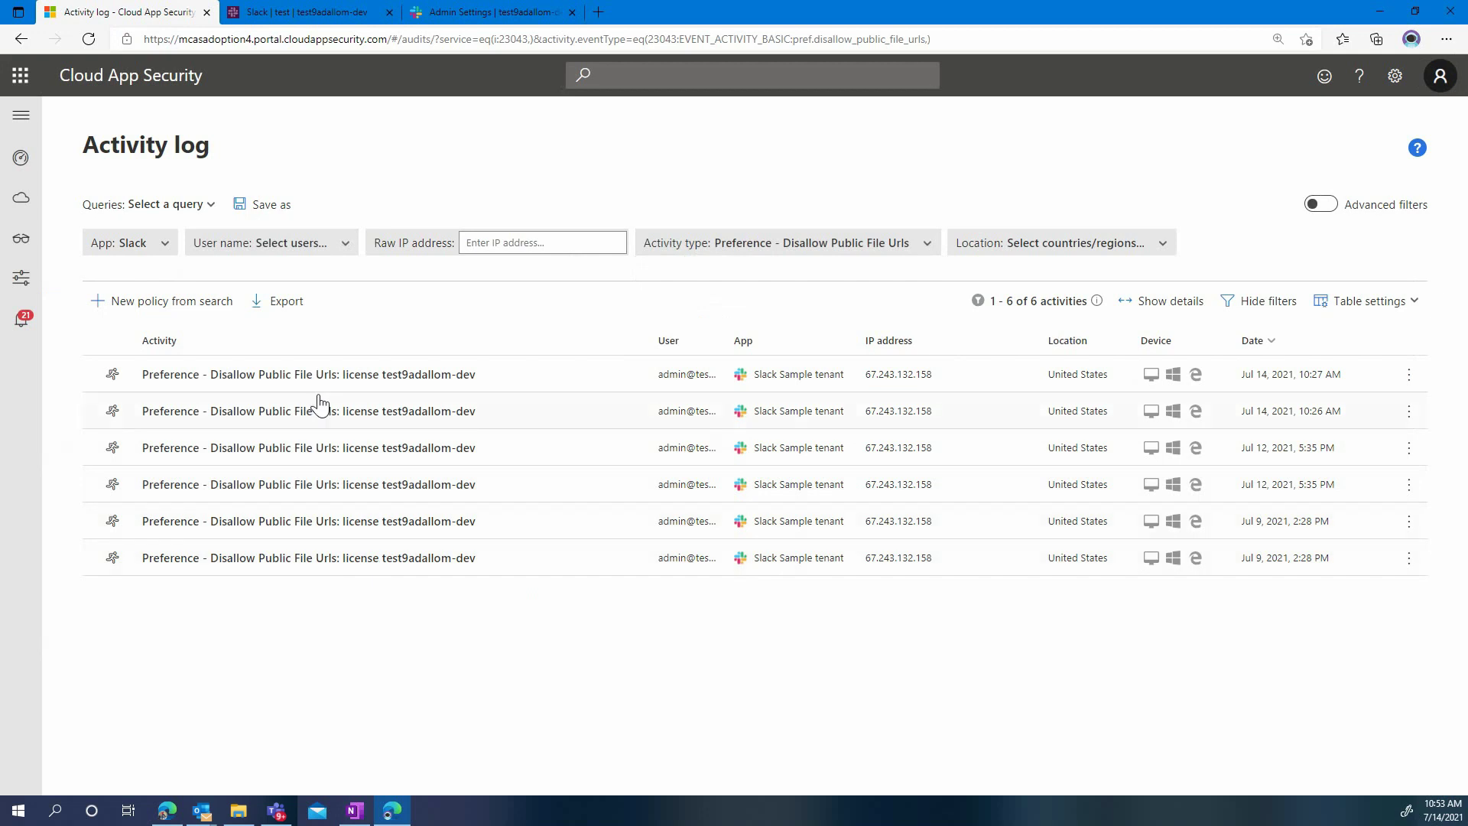
click(366, 374)
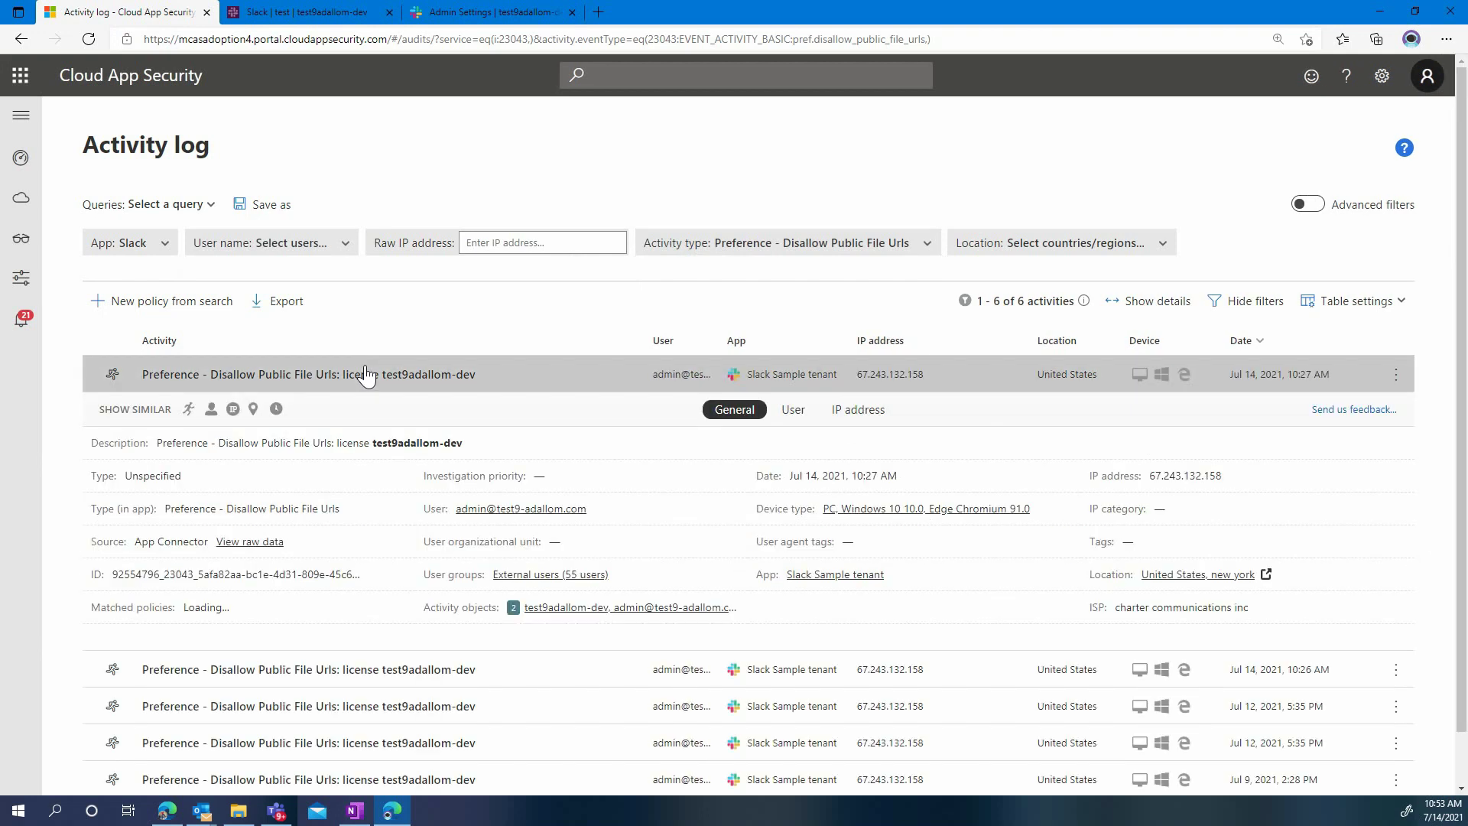
click(276, 543)
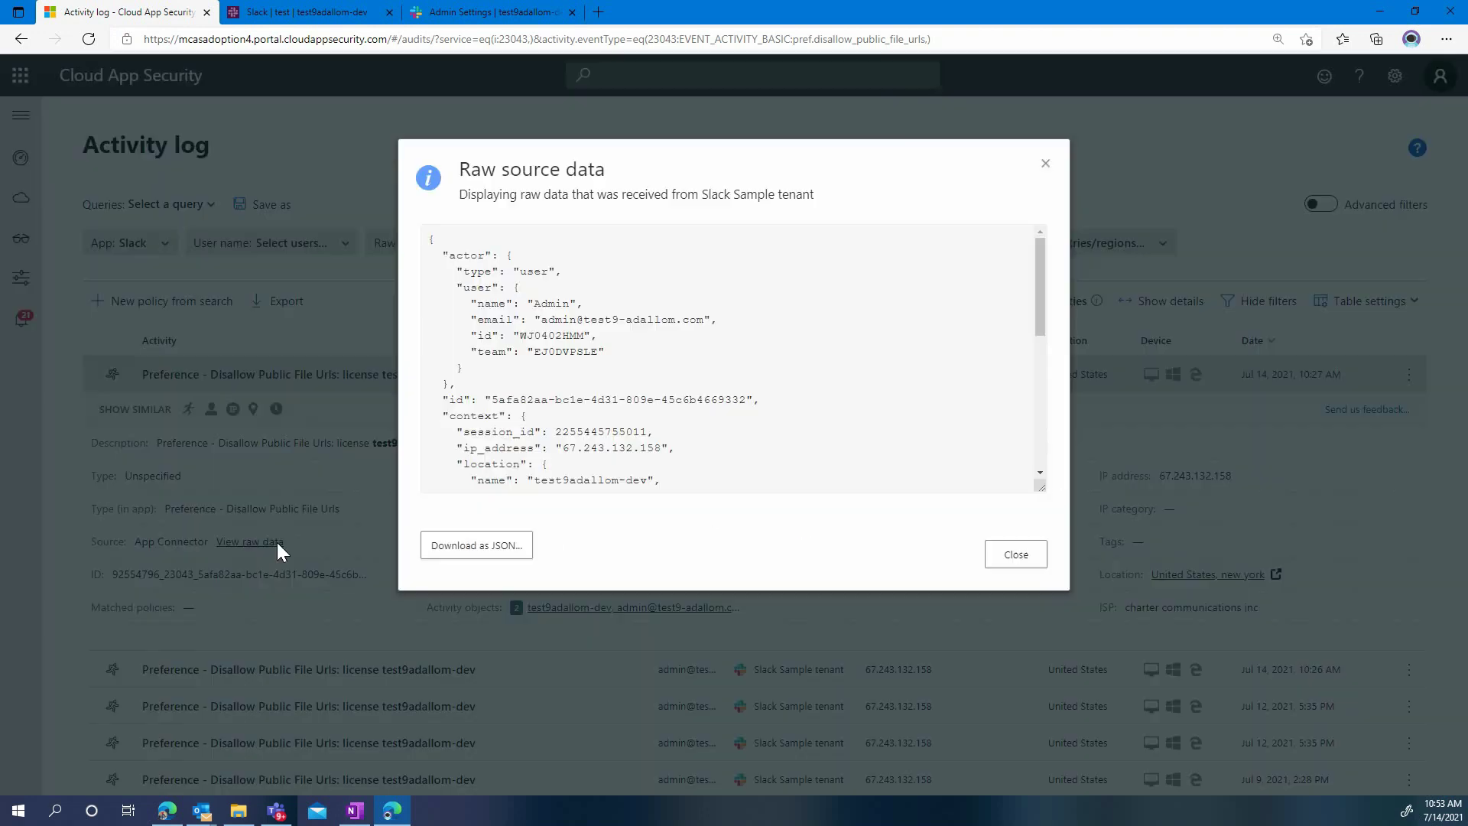
scroll(558, 448, down, 3)
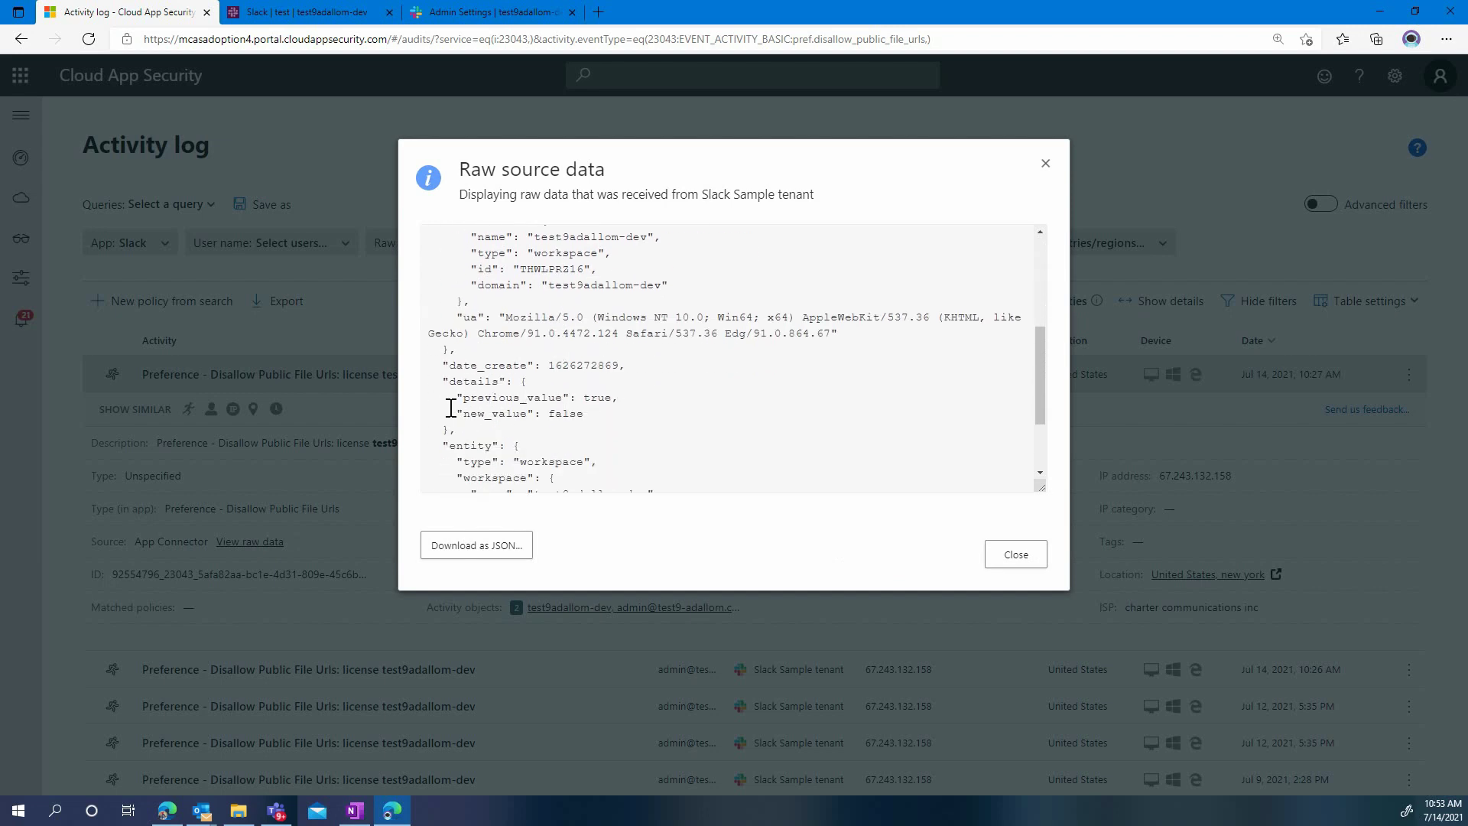
drag(443, 399, 646, 412)
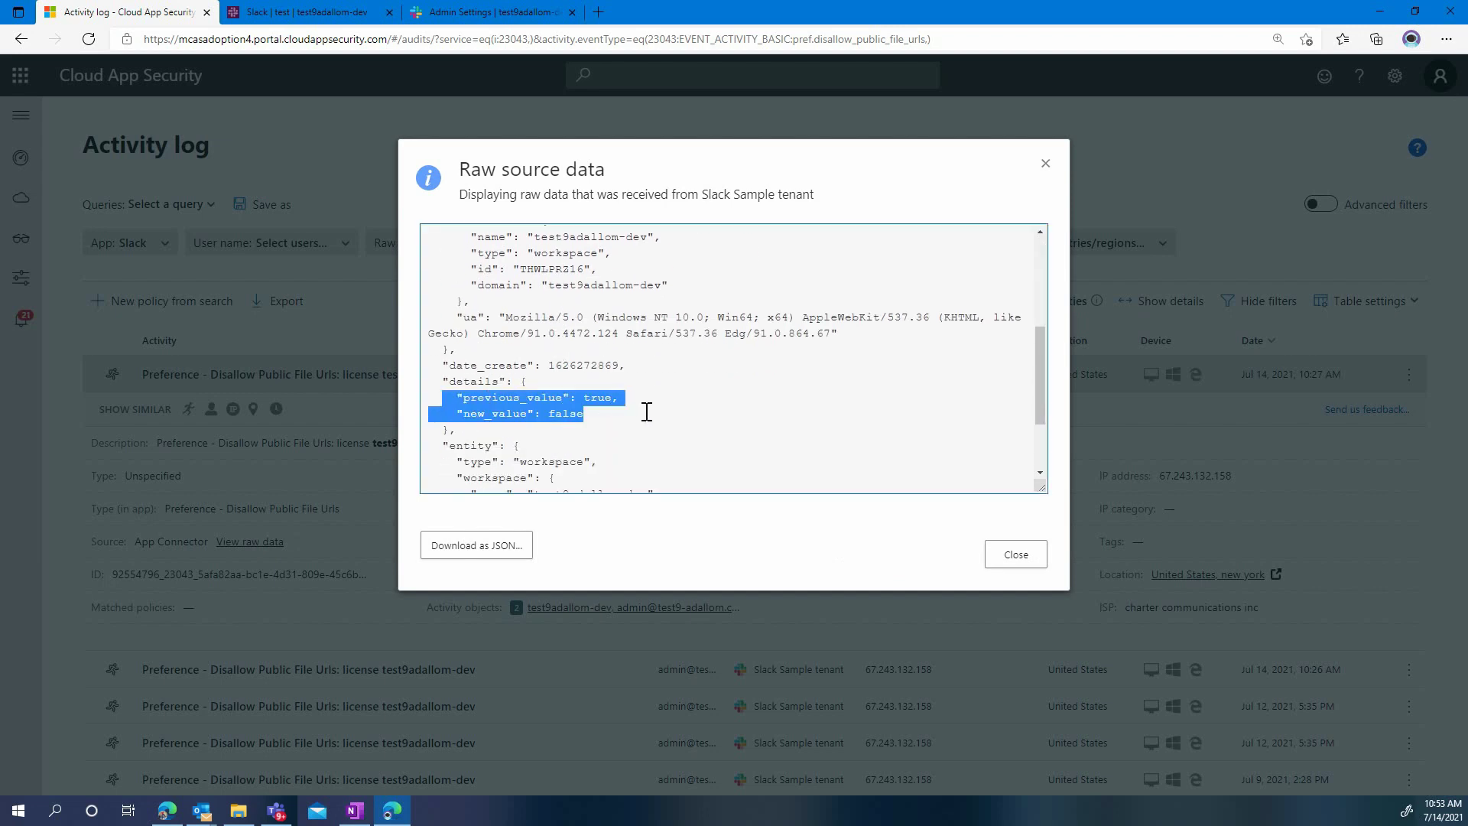
click(1016, 552)
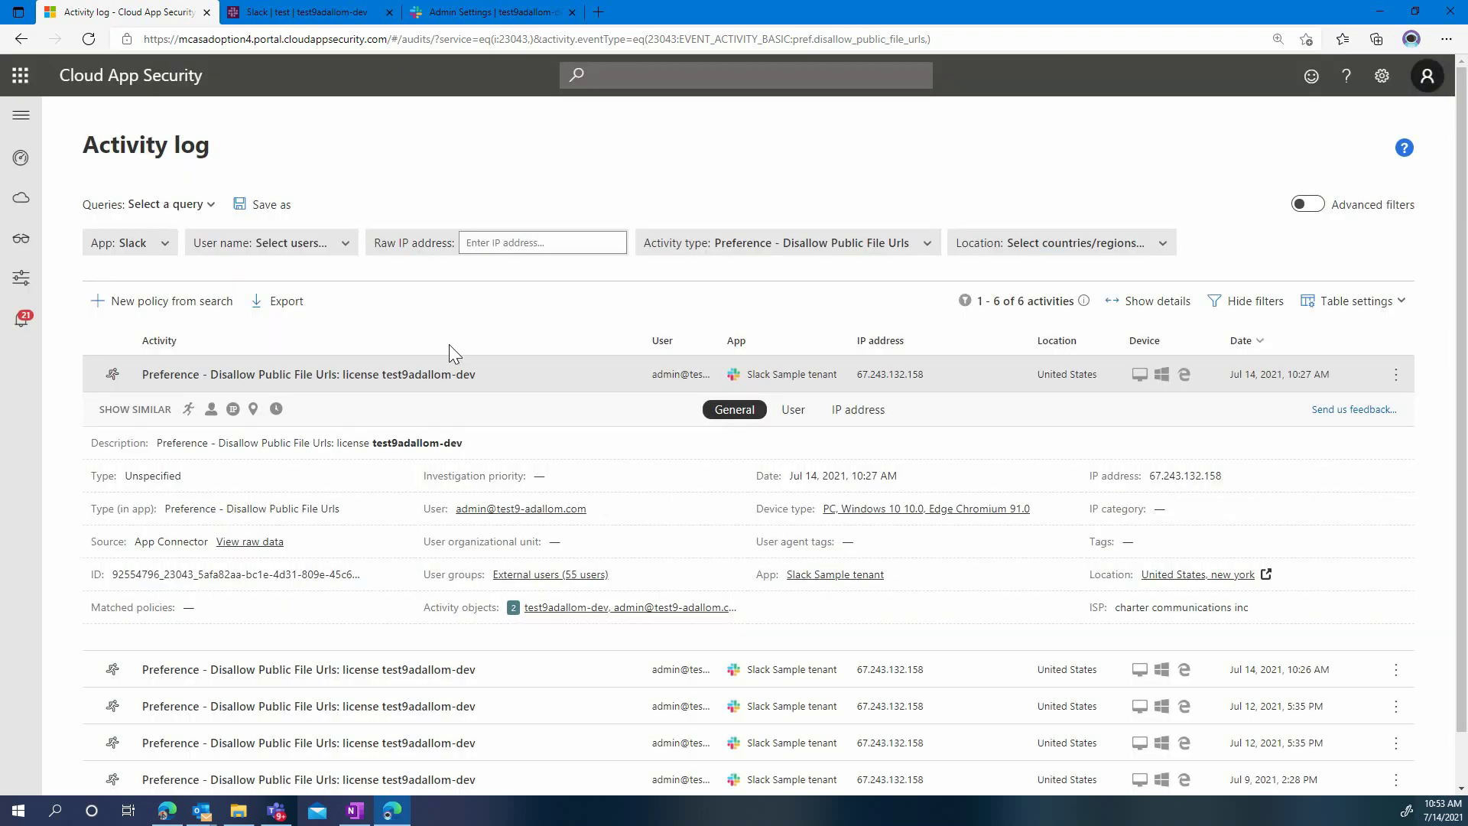
Step: Create the 'Public file sharing setting changed' activity policy from this search, then return to Slack
click(164, 306)
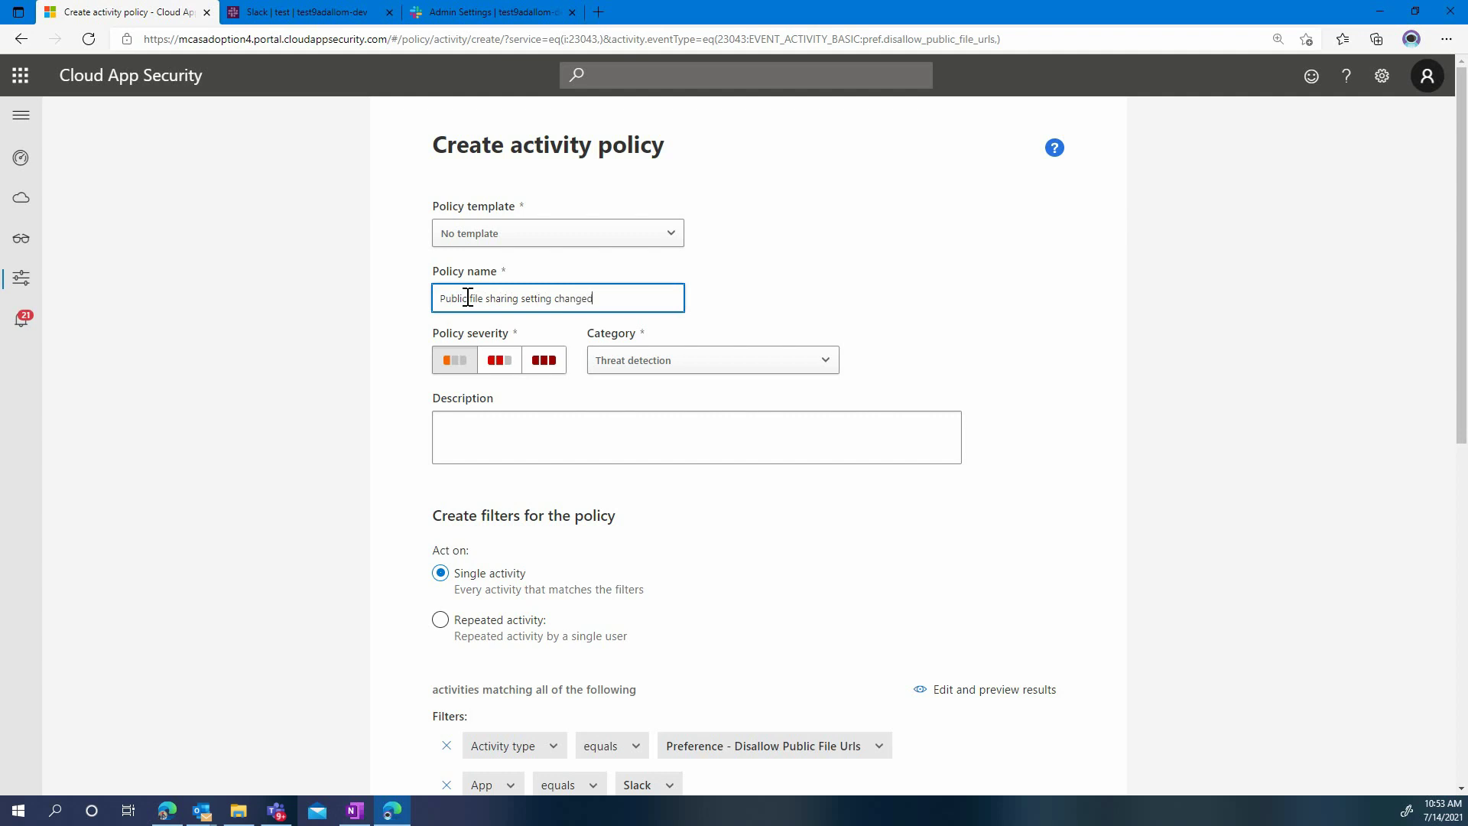
click(933, 377)
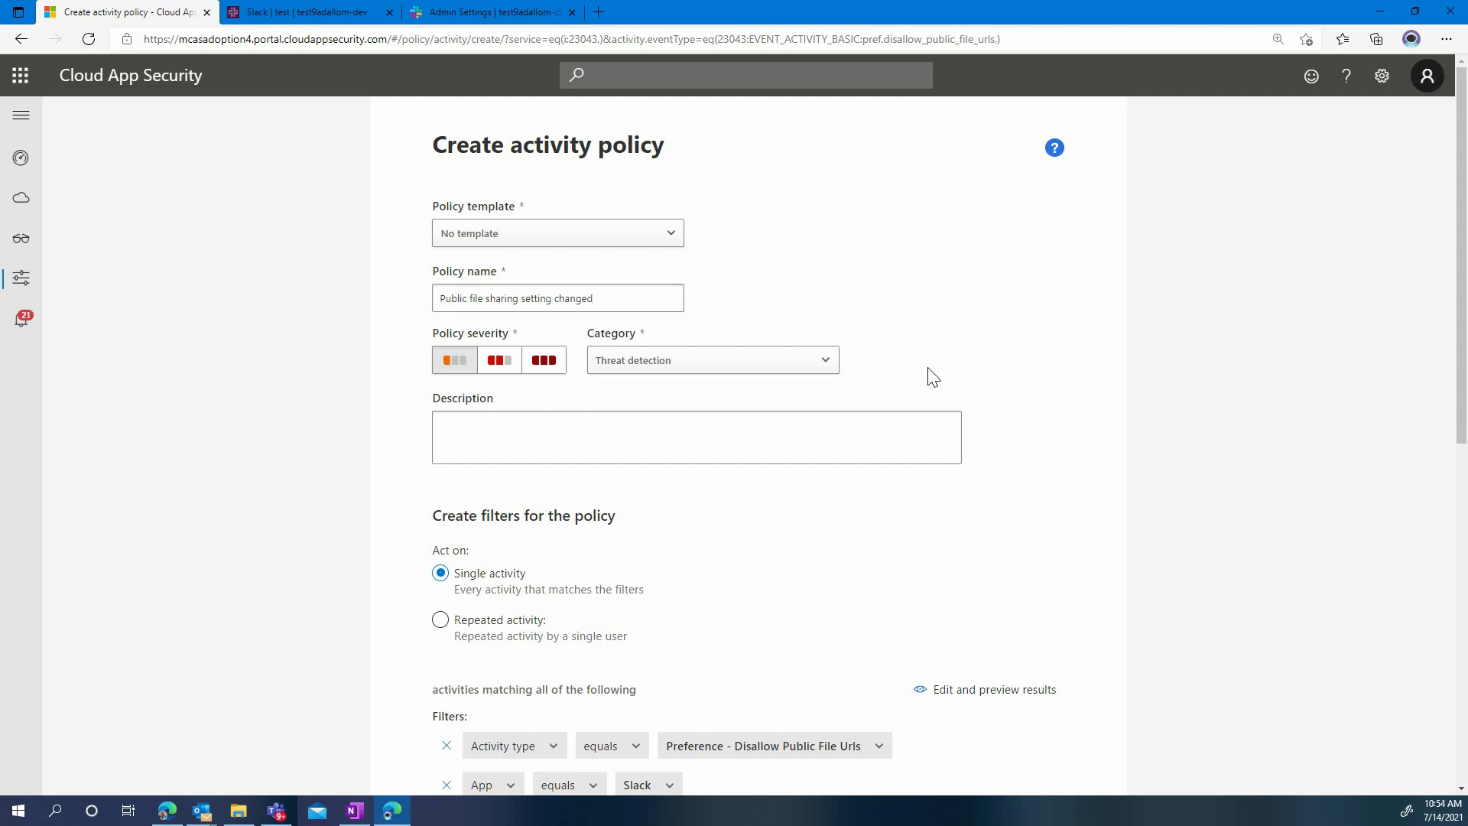
scroll(933, 377, down, 2)
scroll(978, 658, down, 5)
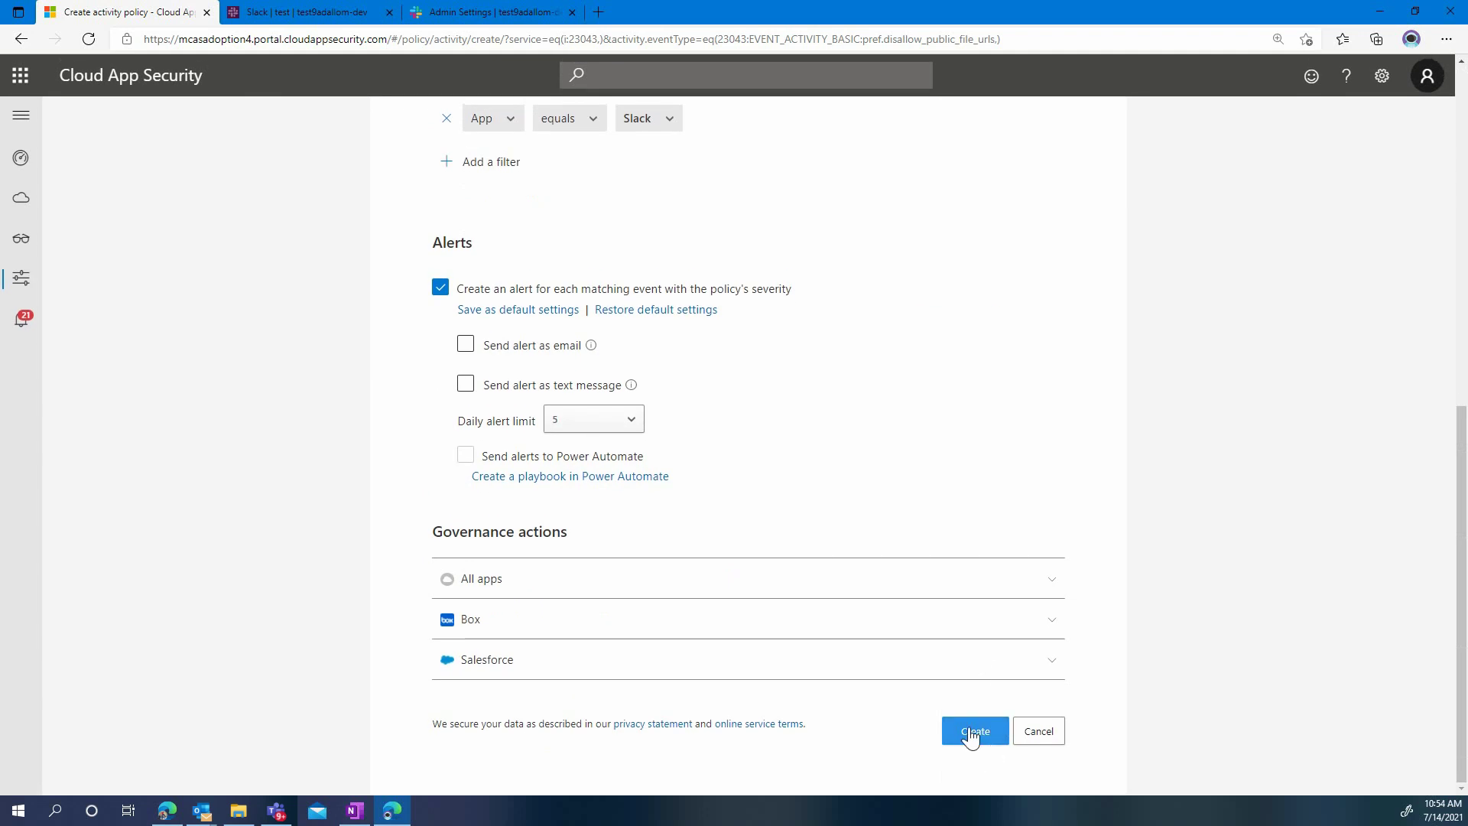
click(971, 736)
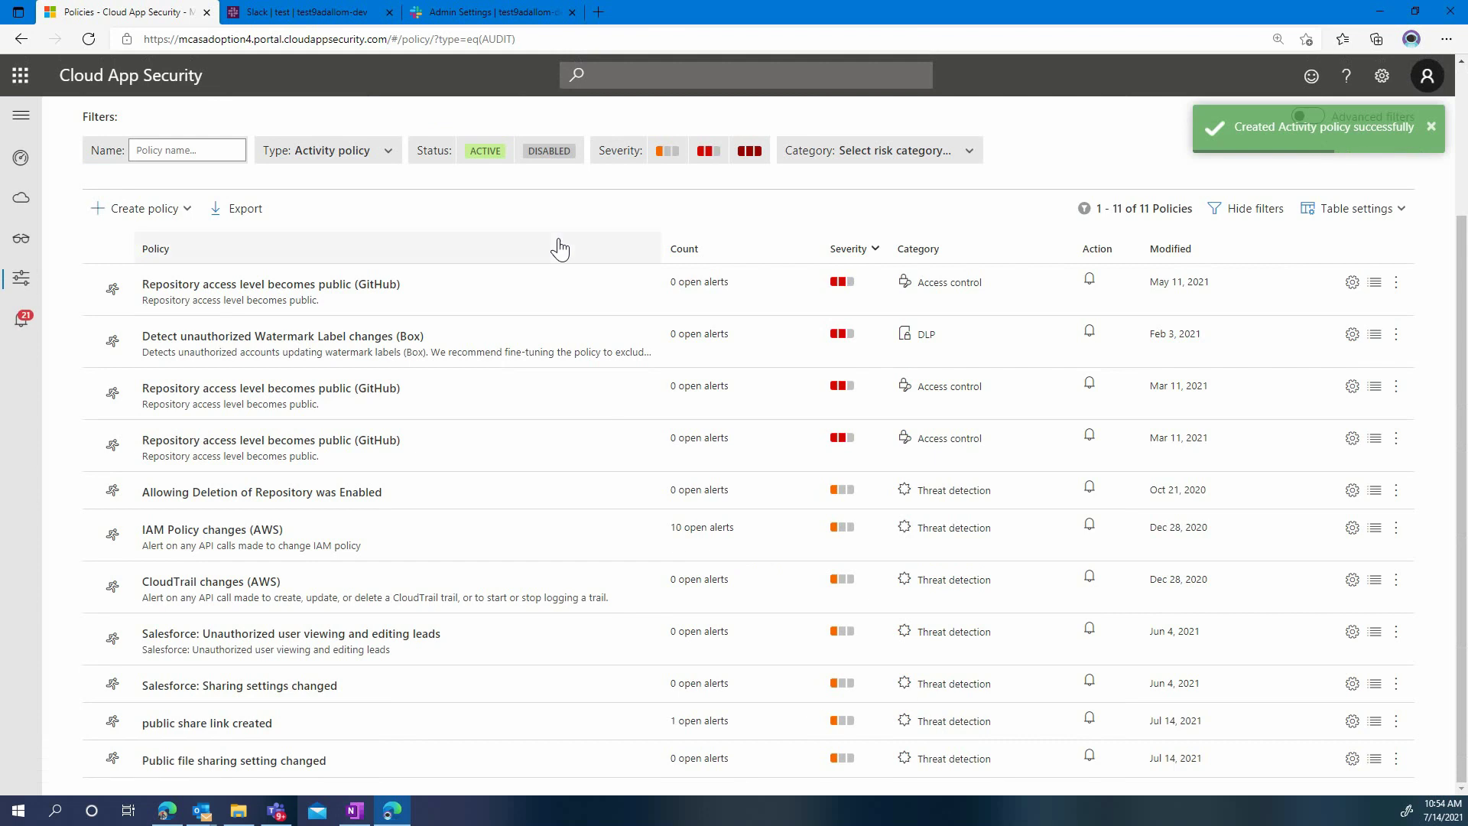
click(280, 17)
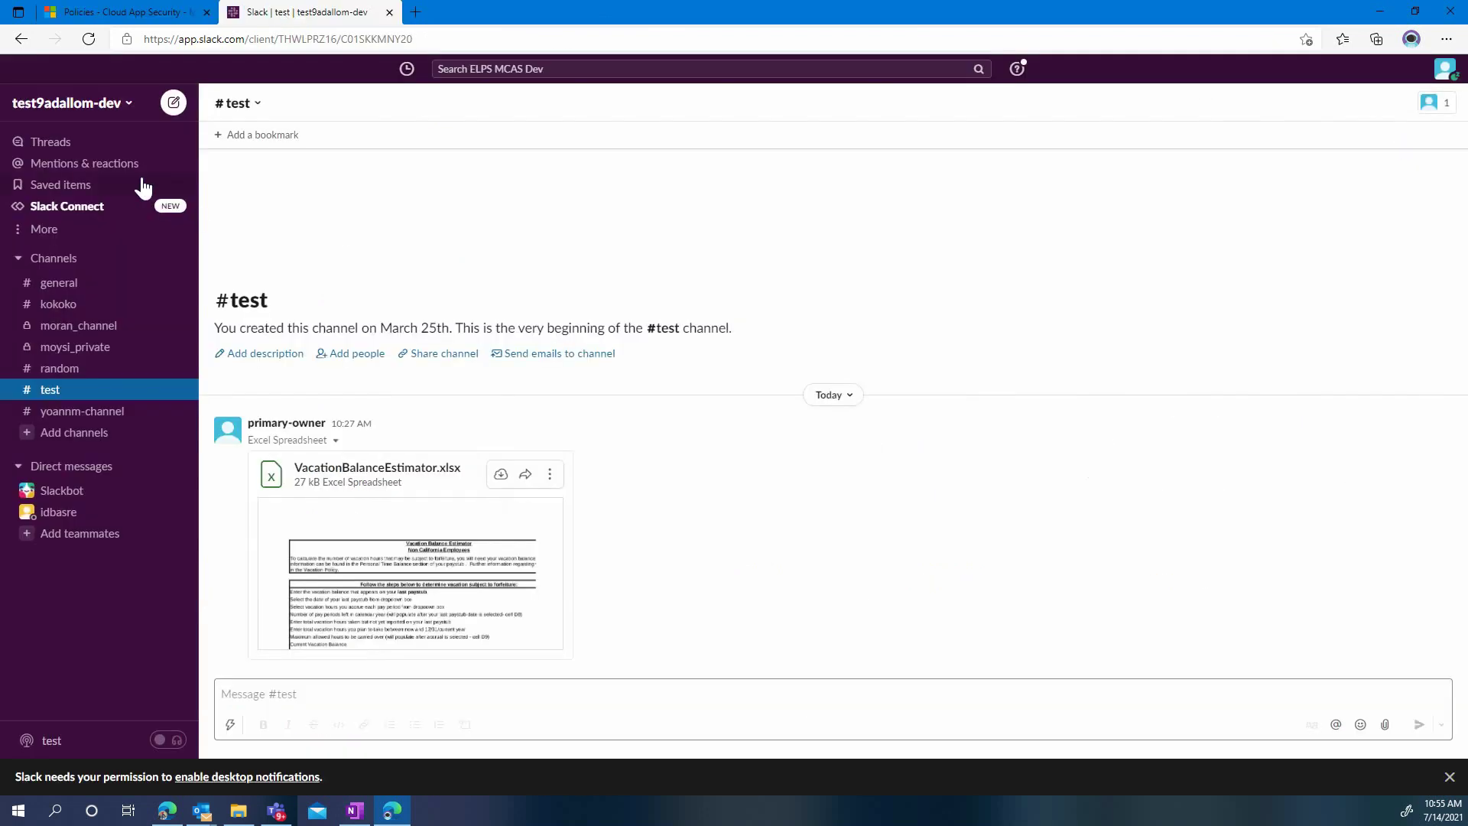
Step: Change the other full member's Slack account type to Workspace Owner and save it
click(124, 104)
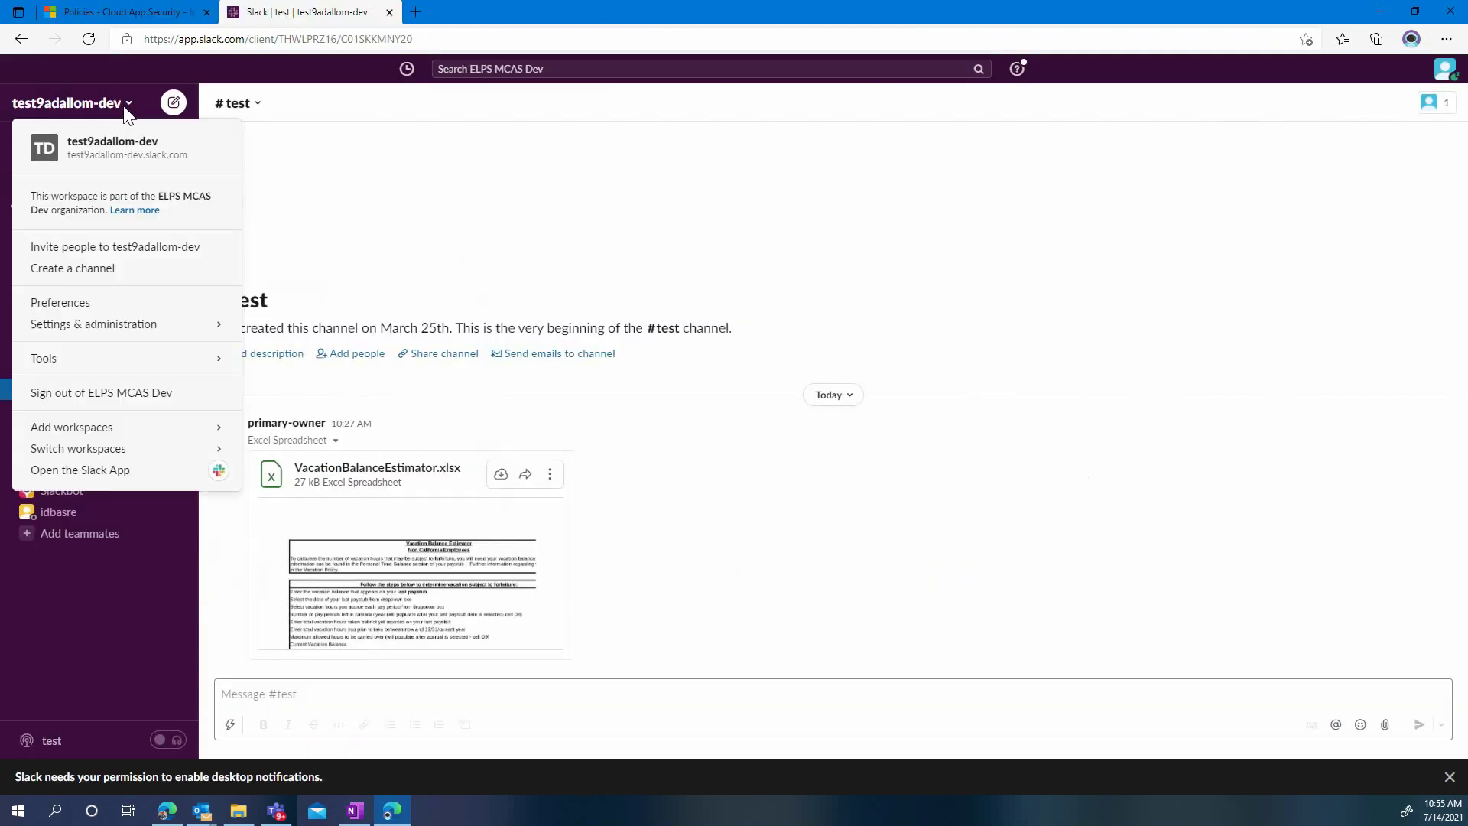
mouse_move(166, 335)
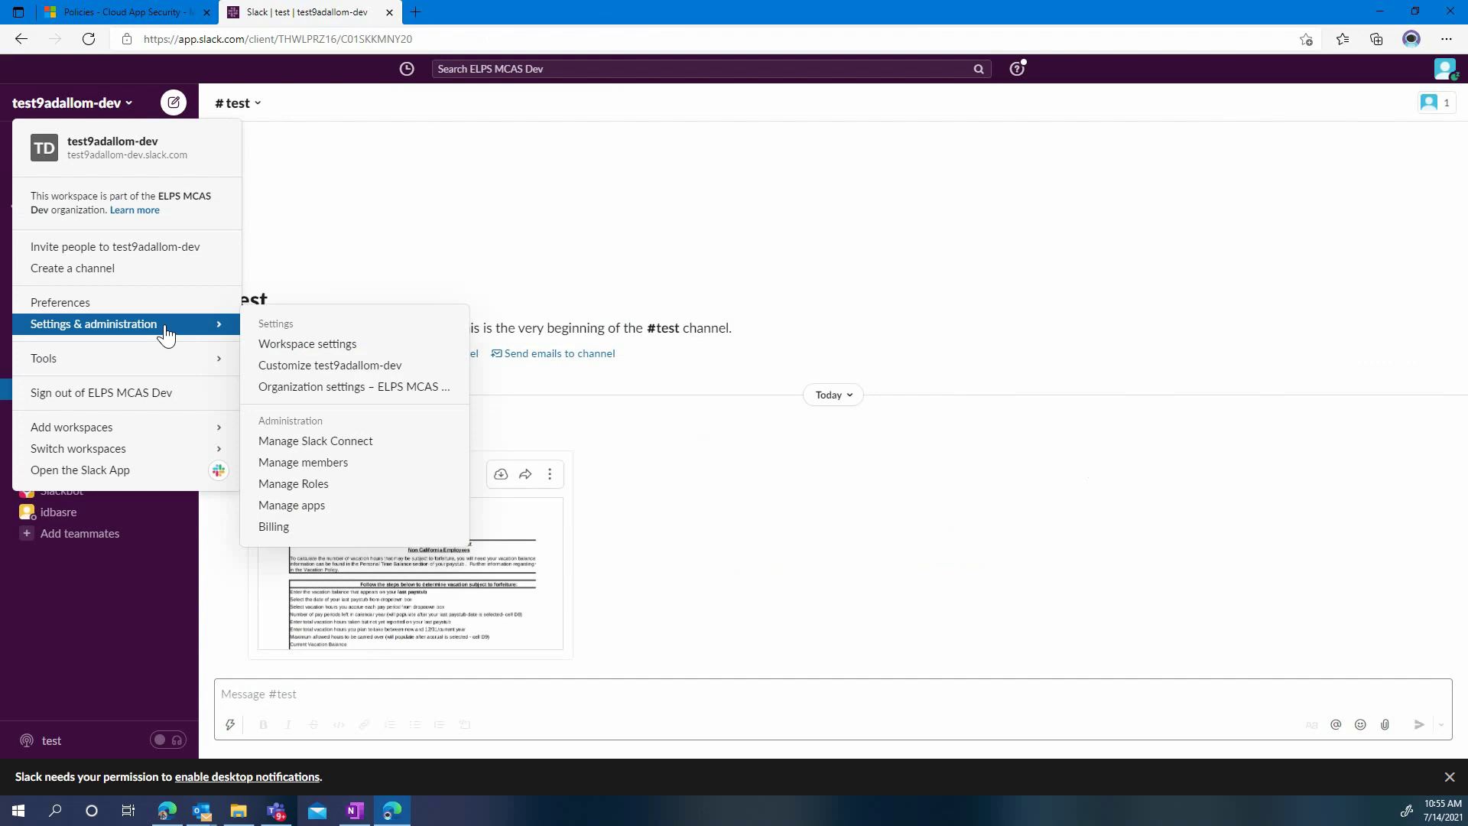
click(388, 463)
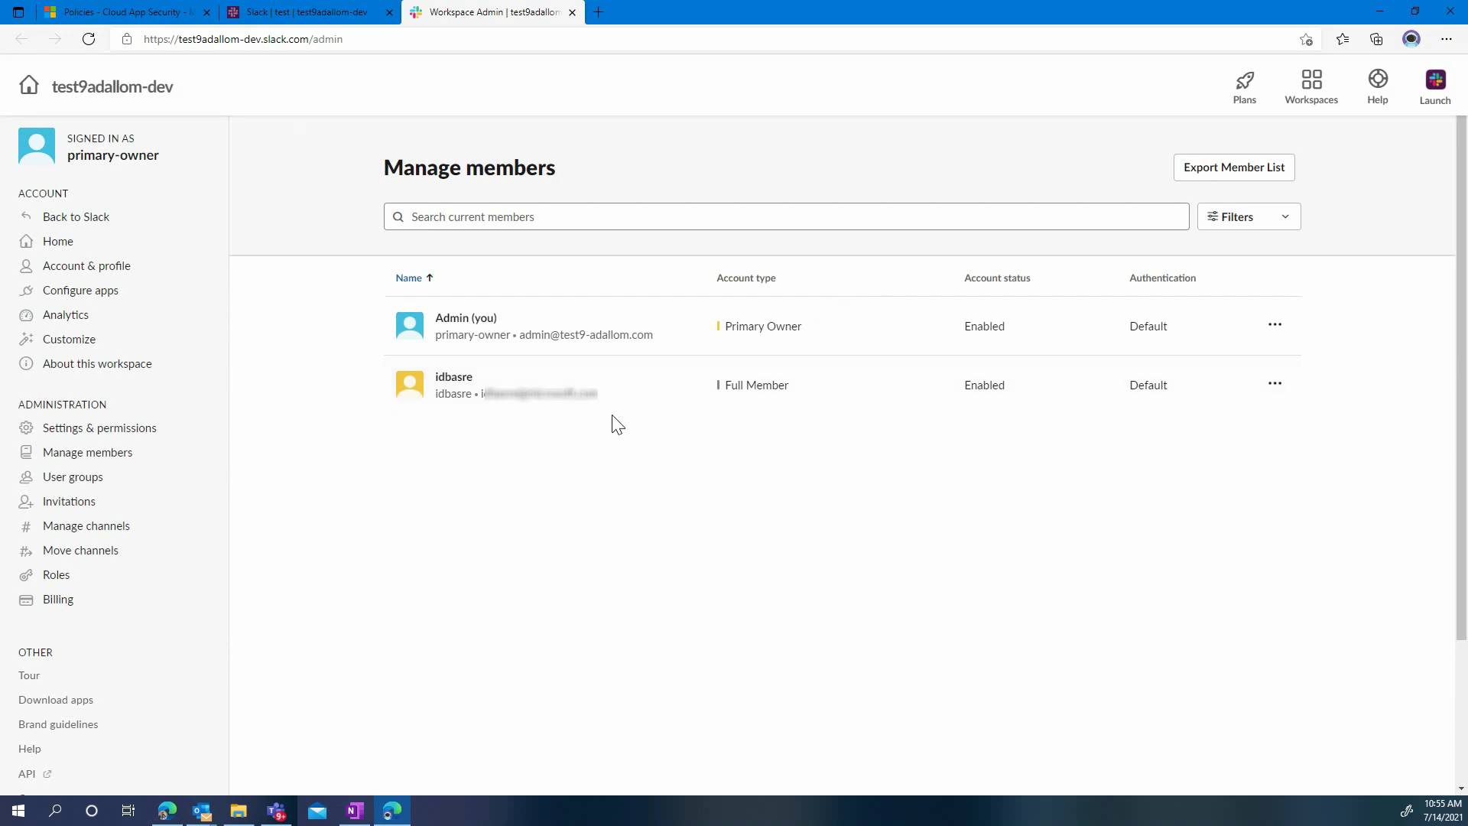
click(1275, 384)
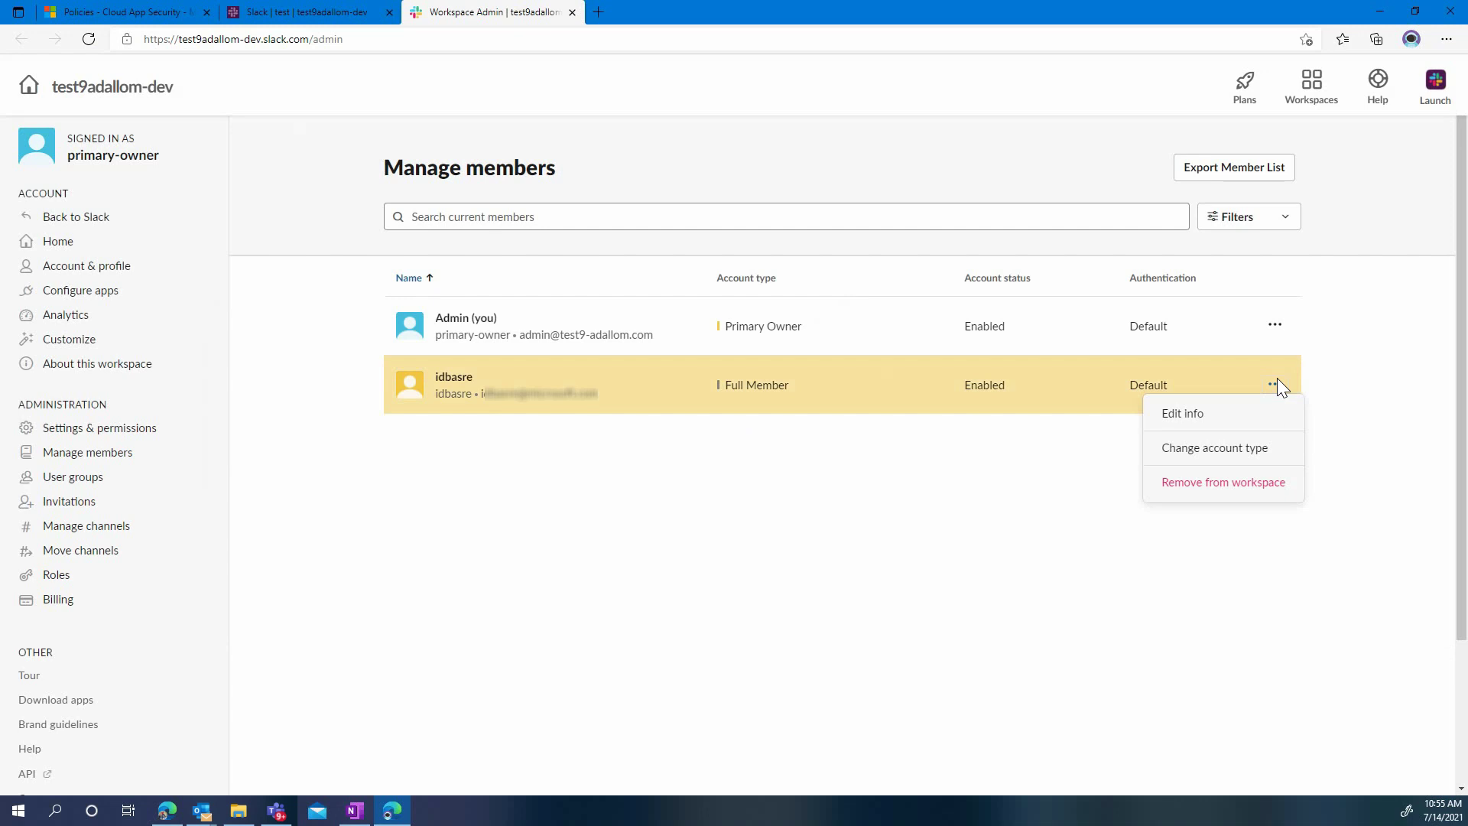
click(1262, 447)
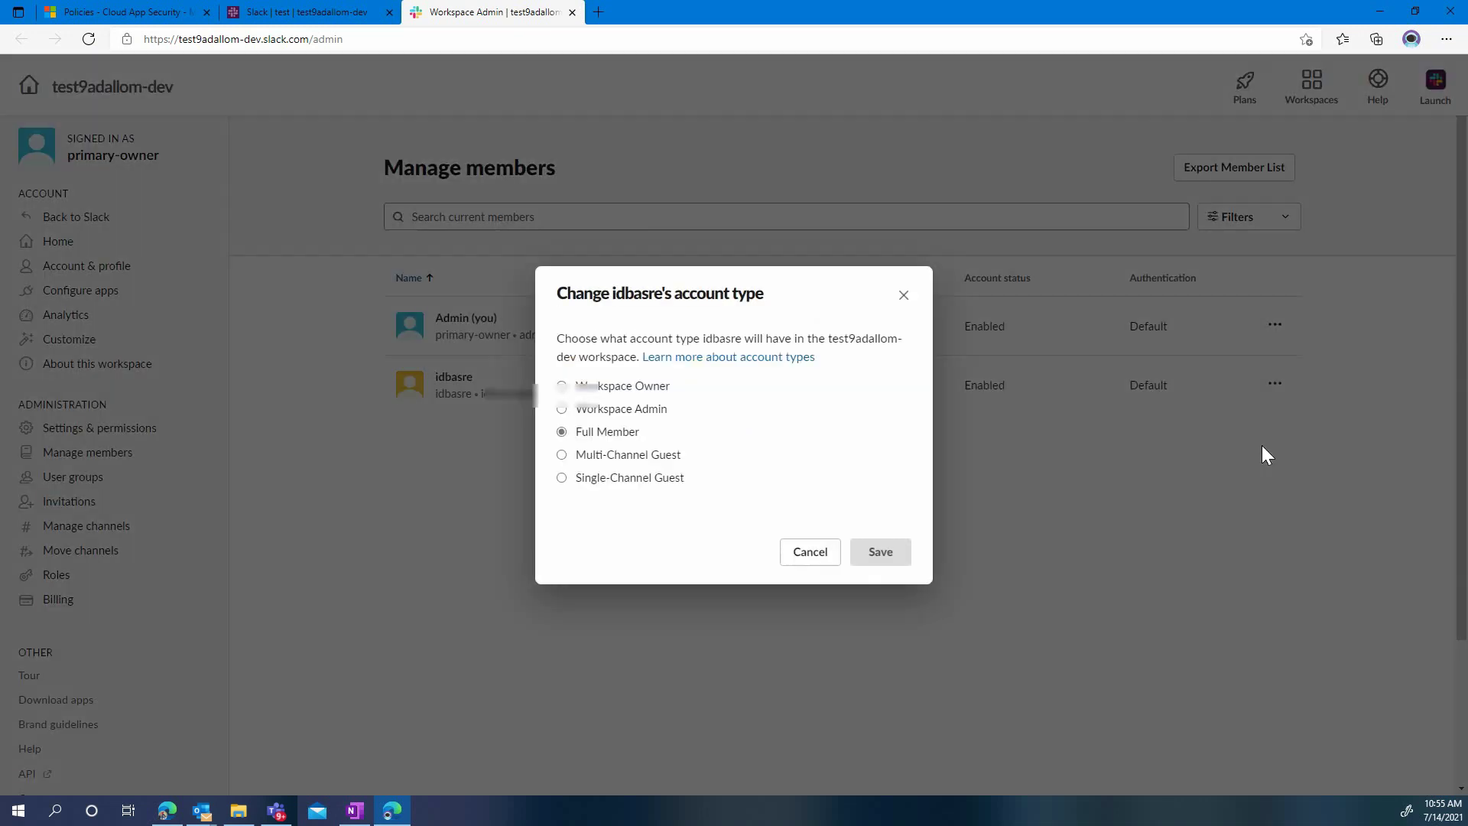
click(584, 387)
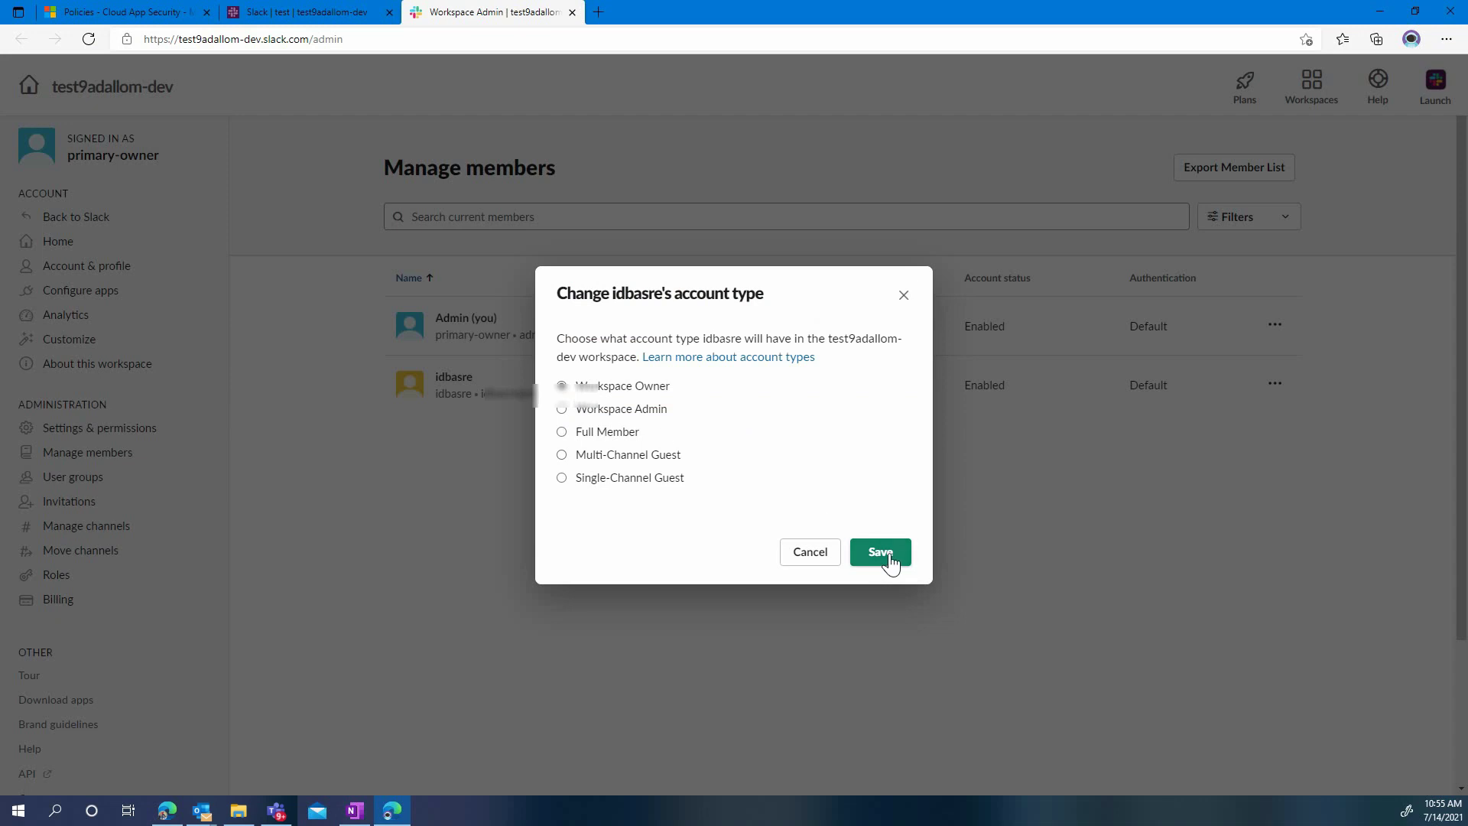
click(889, 554)
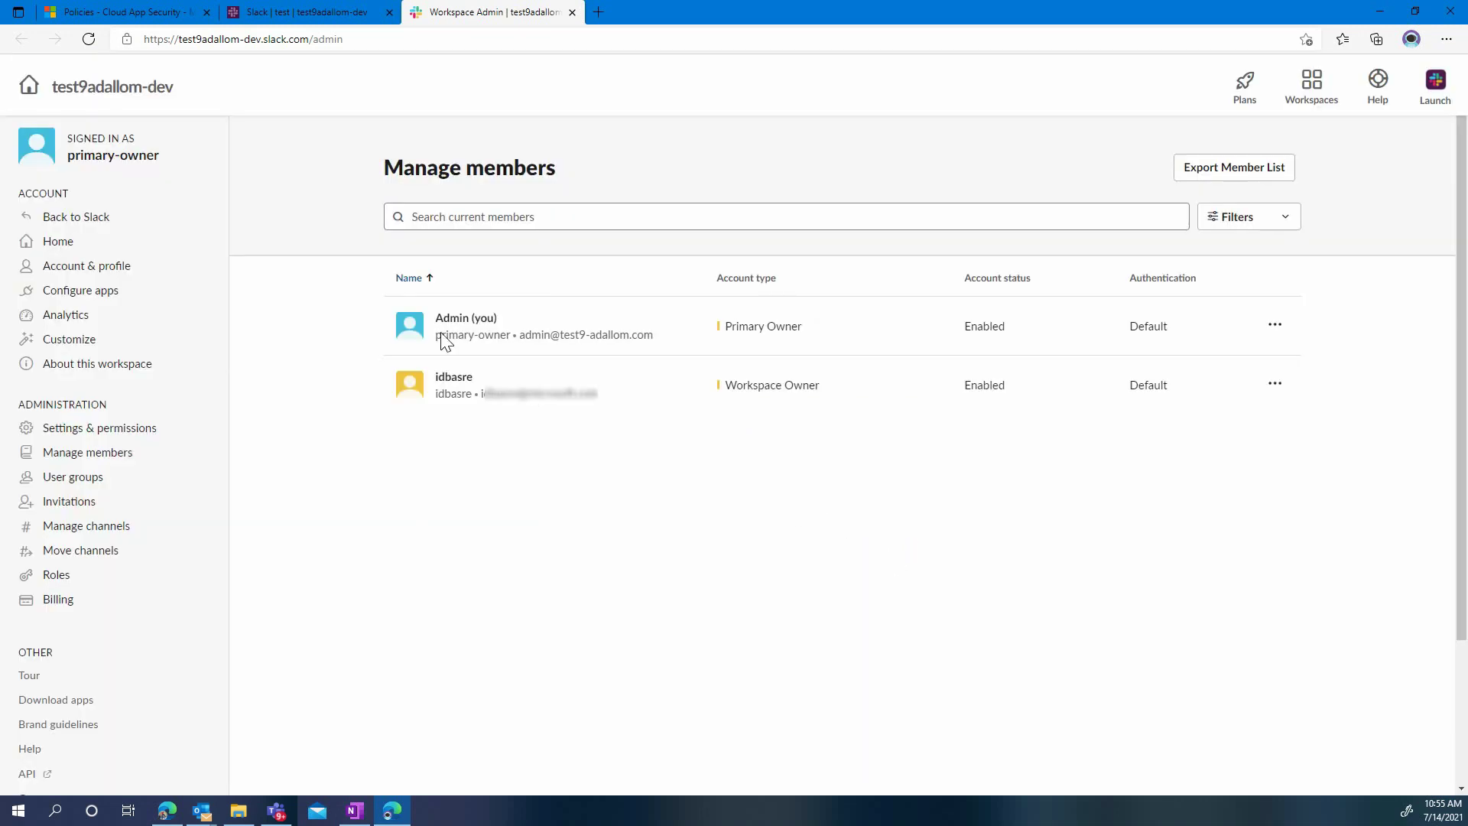
click(112, 16)
Step: Filter the Activity log to Slack and look at the Role Change To Owner activity
mouse_move(18, 243)
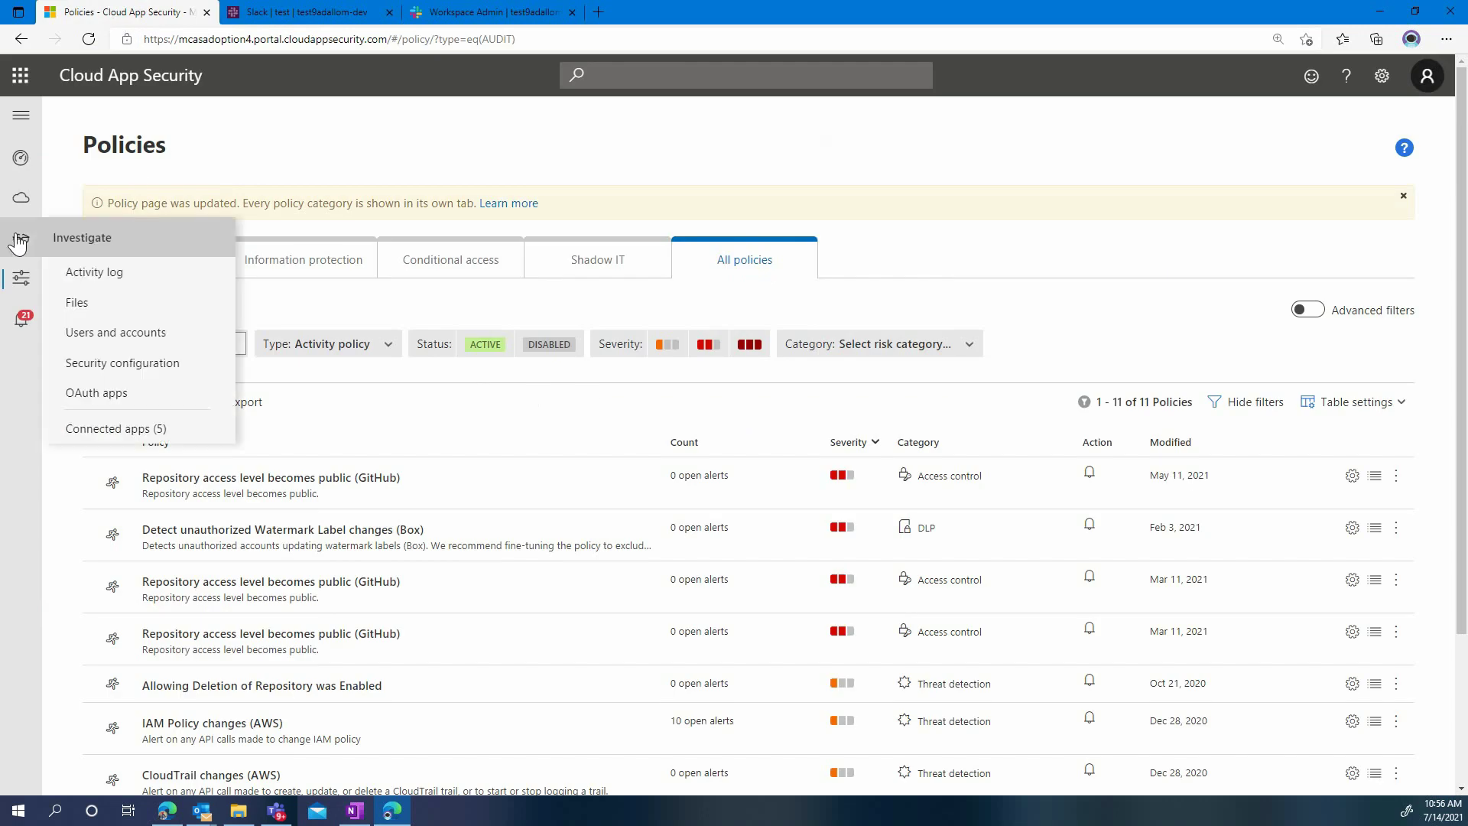
click(100, 263)
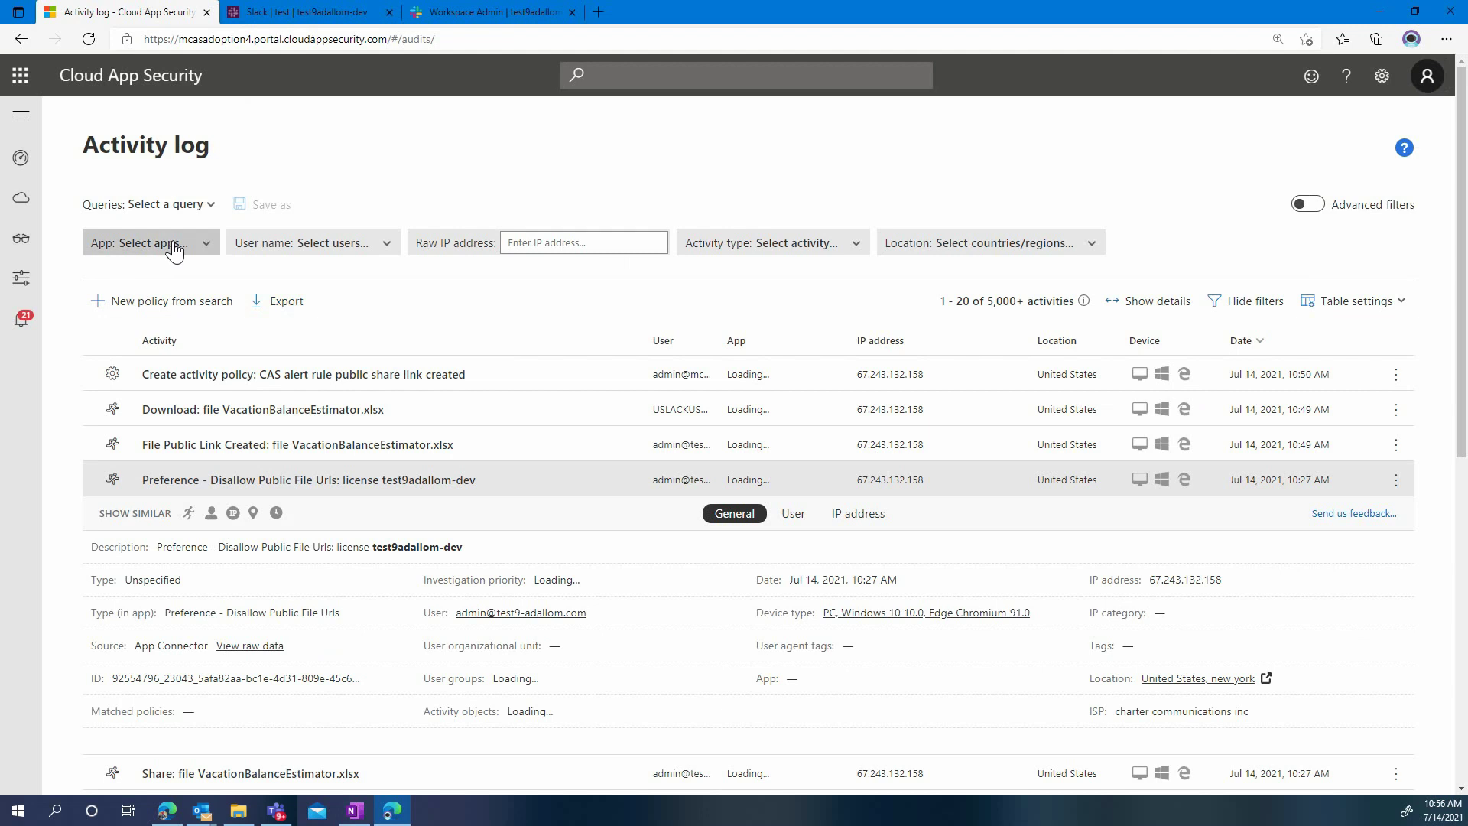
click(175, 243)
click(213, 517)
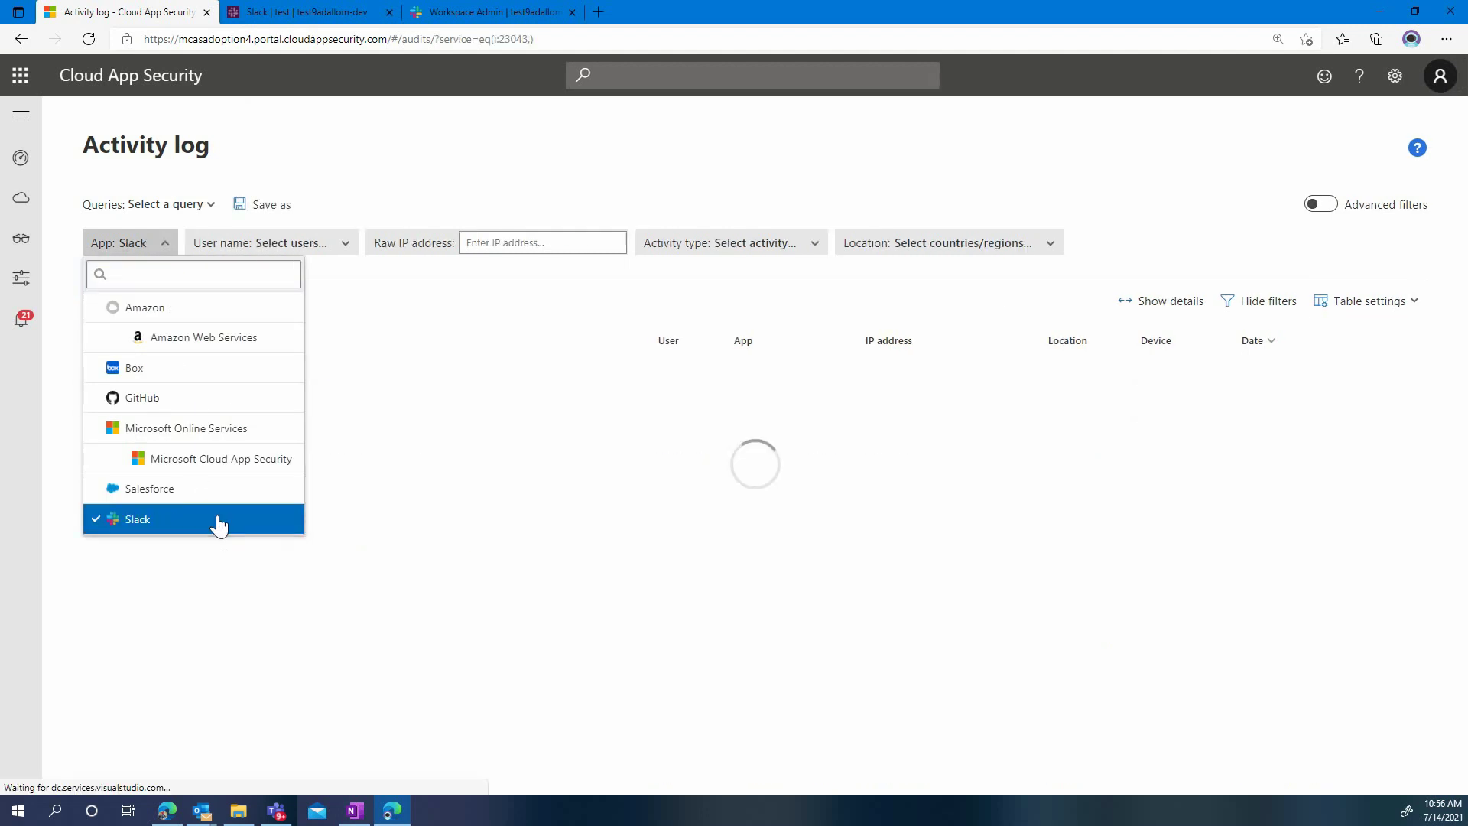
click(420, 275)
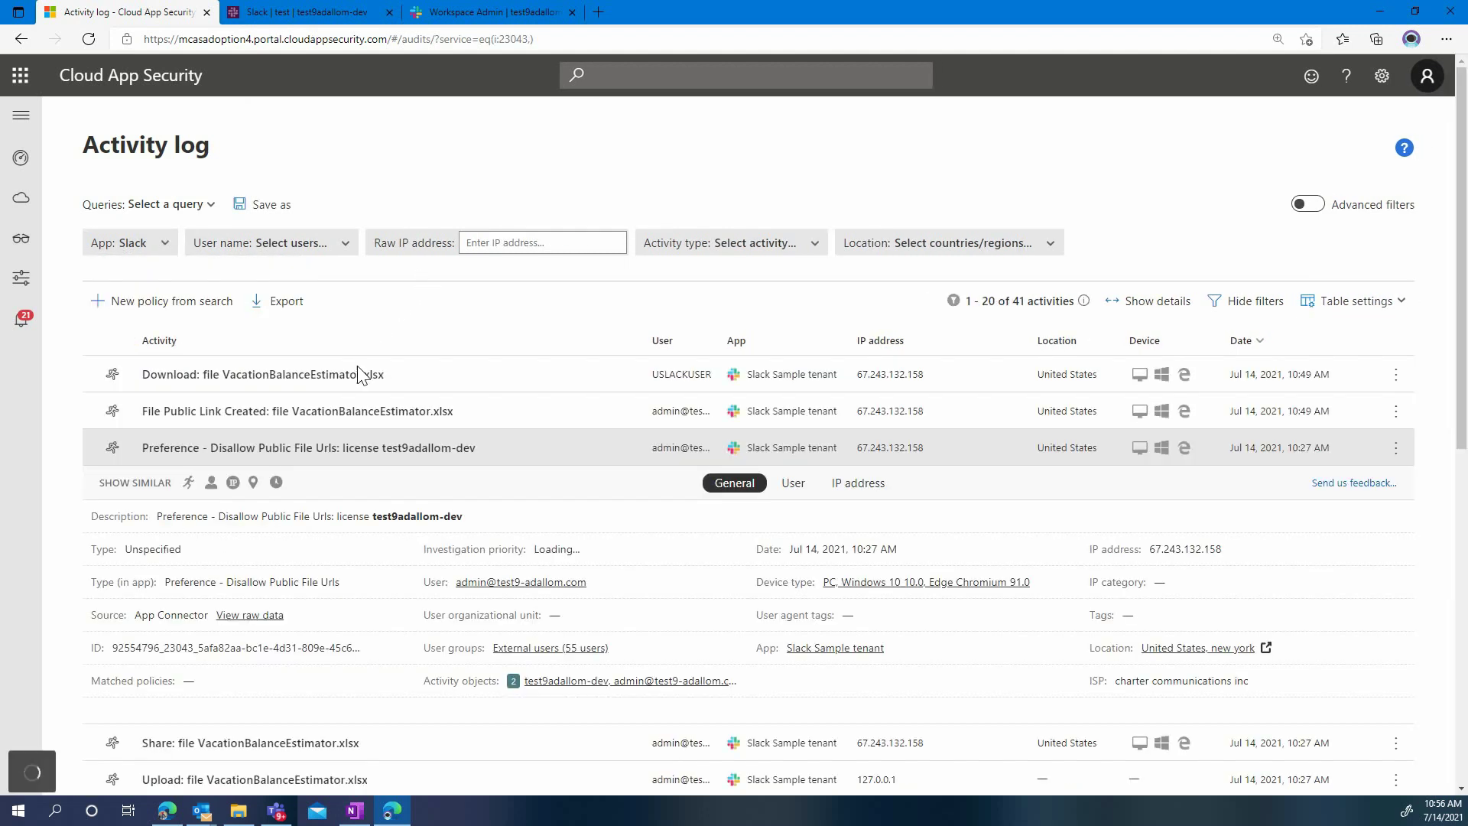
click(126, 457)
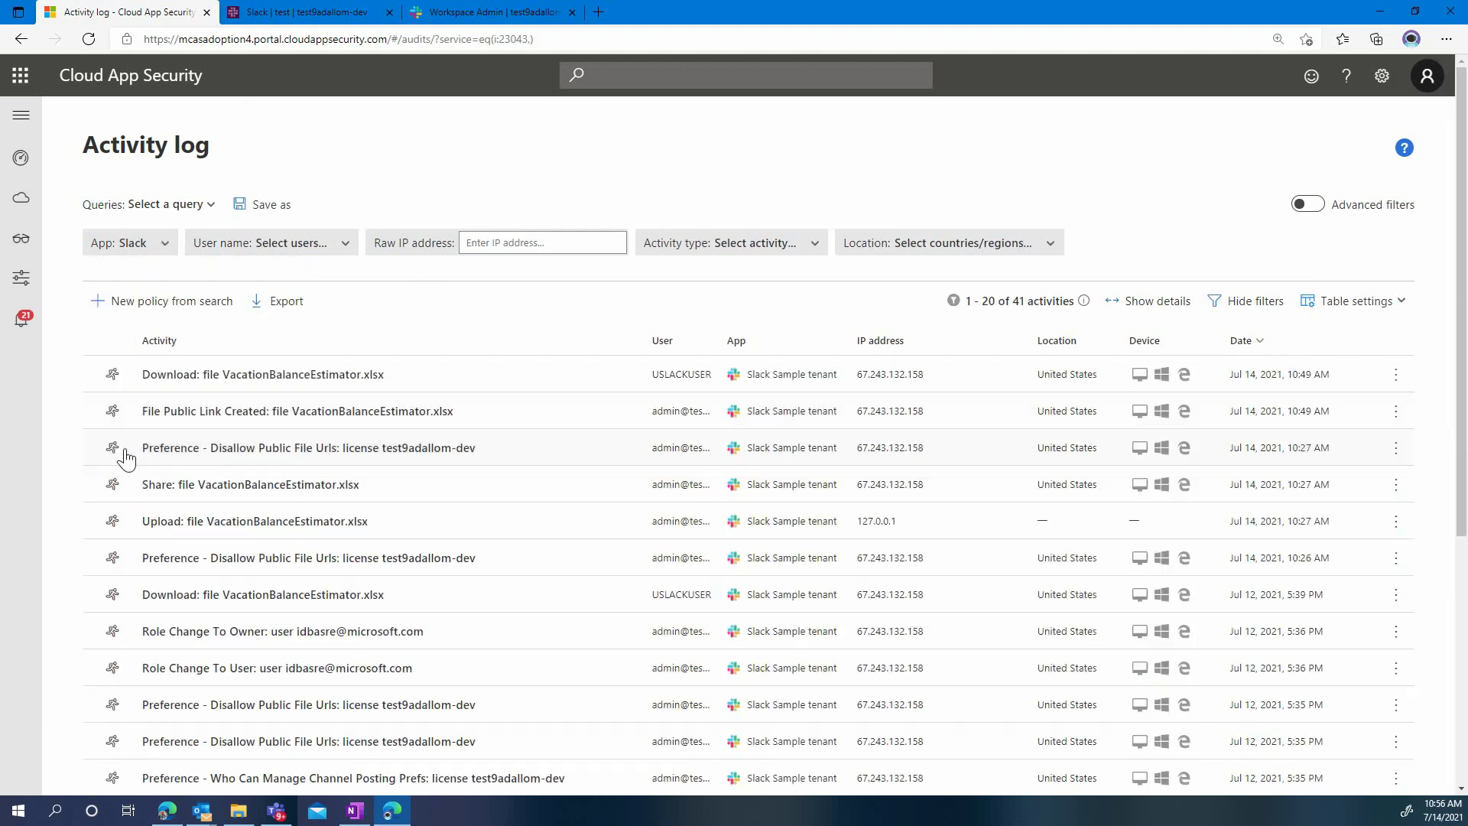
scroll(126, 456, down, 2)
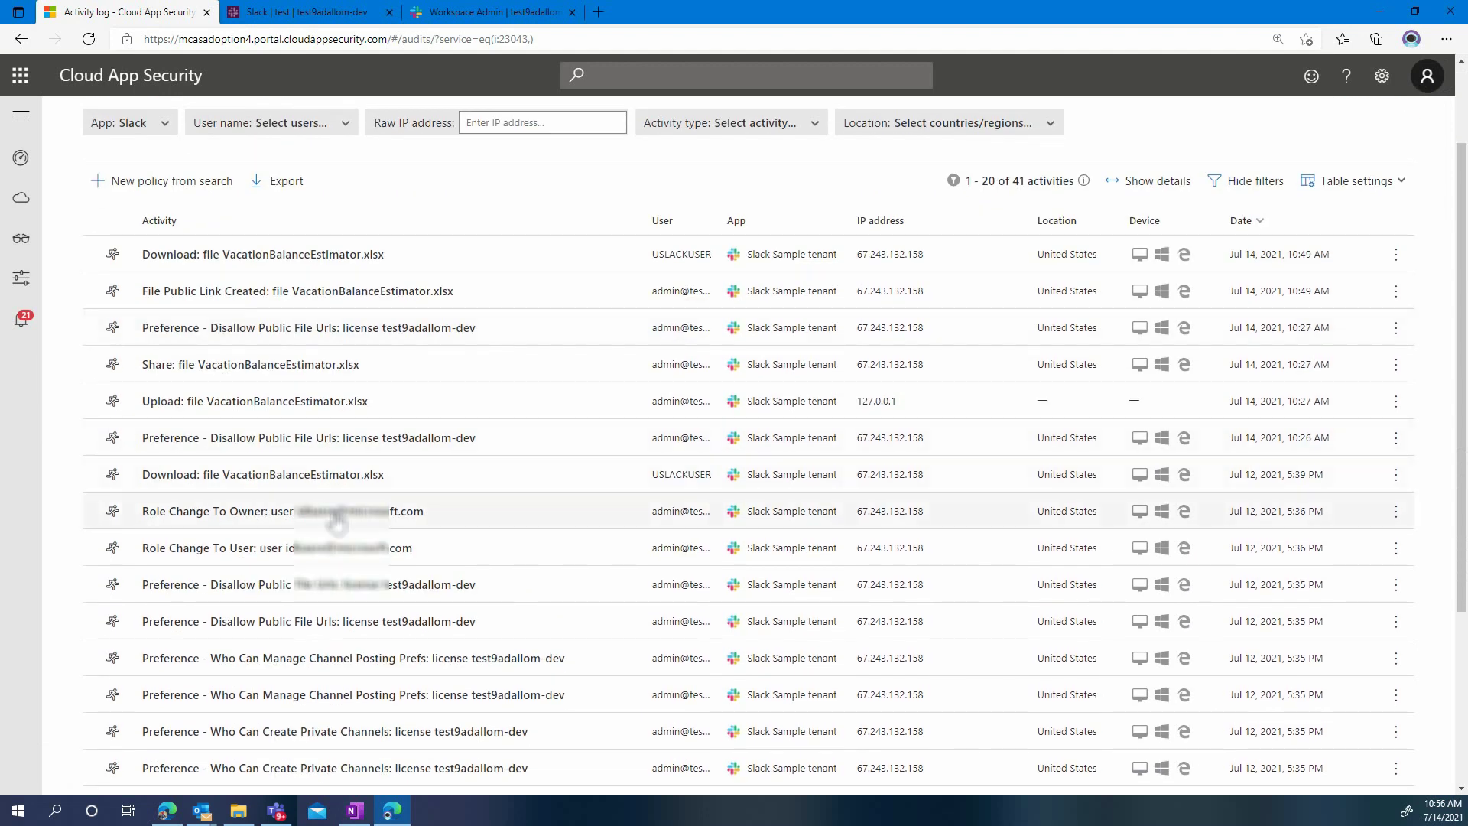
click(336, 520)
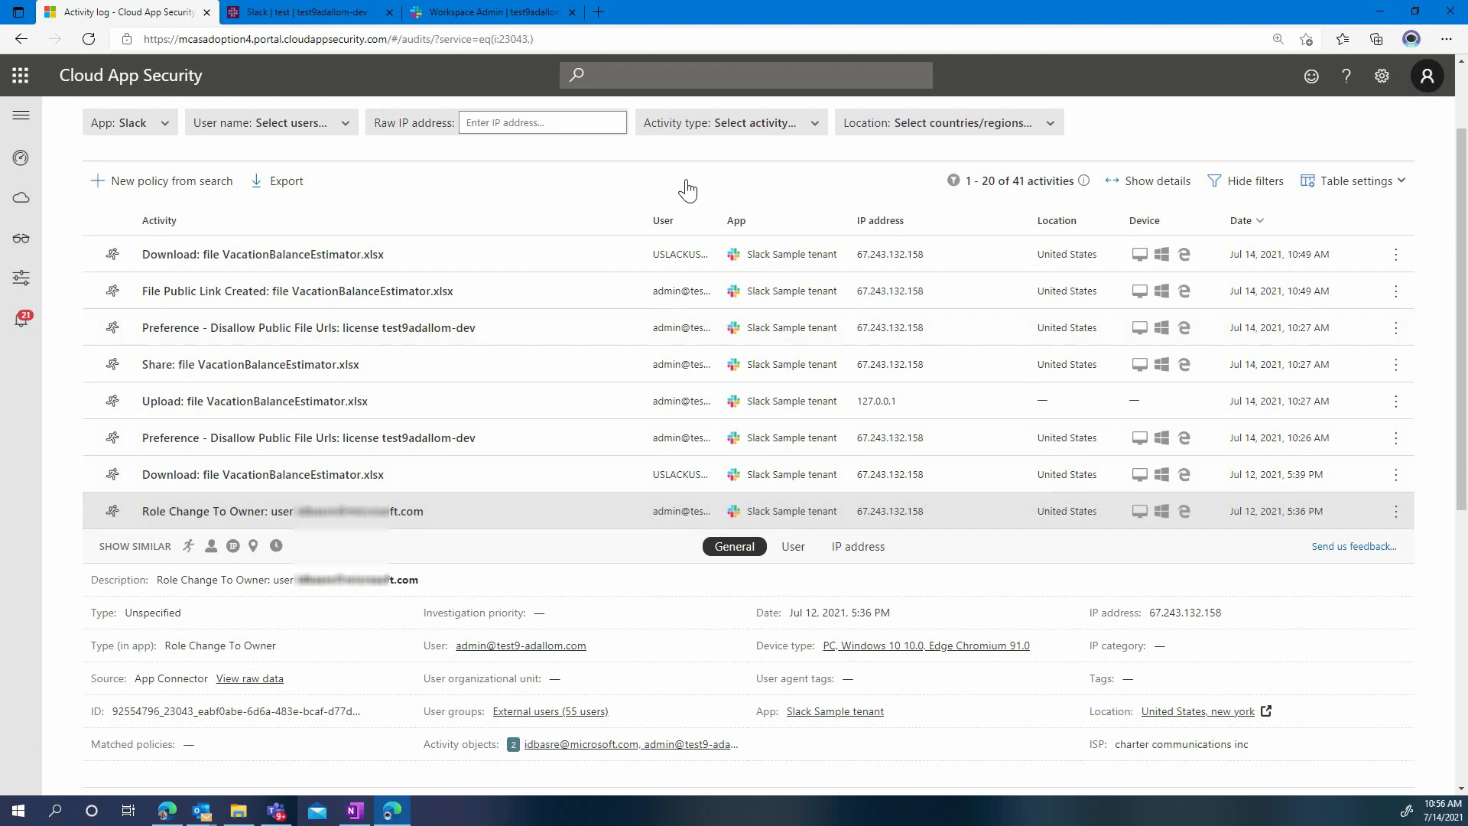
Step: Narrow the activity type filter to Role Change To Owner
click(759, 130)
scroll(821, 313, down, 3)
scroll(822, 319, down, 8)
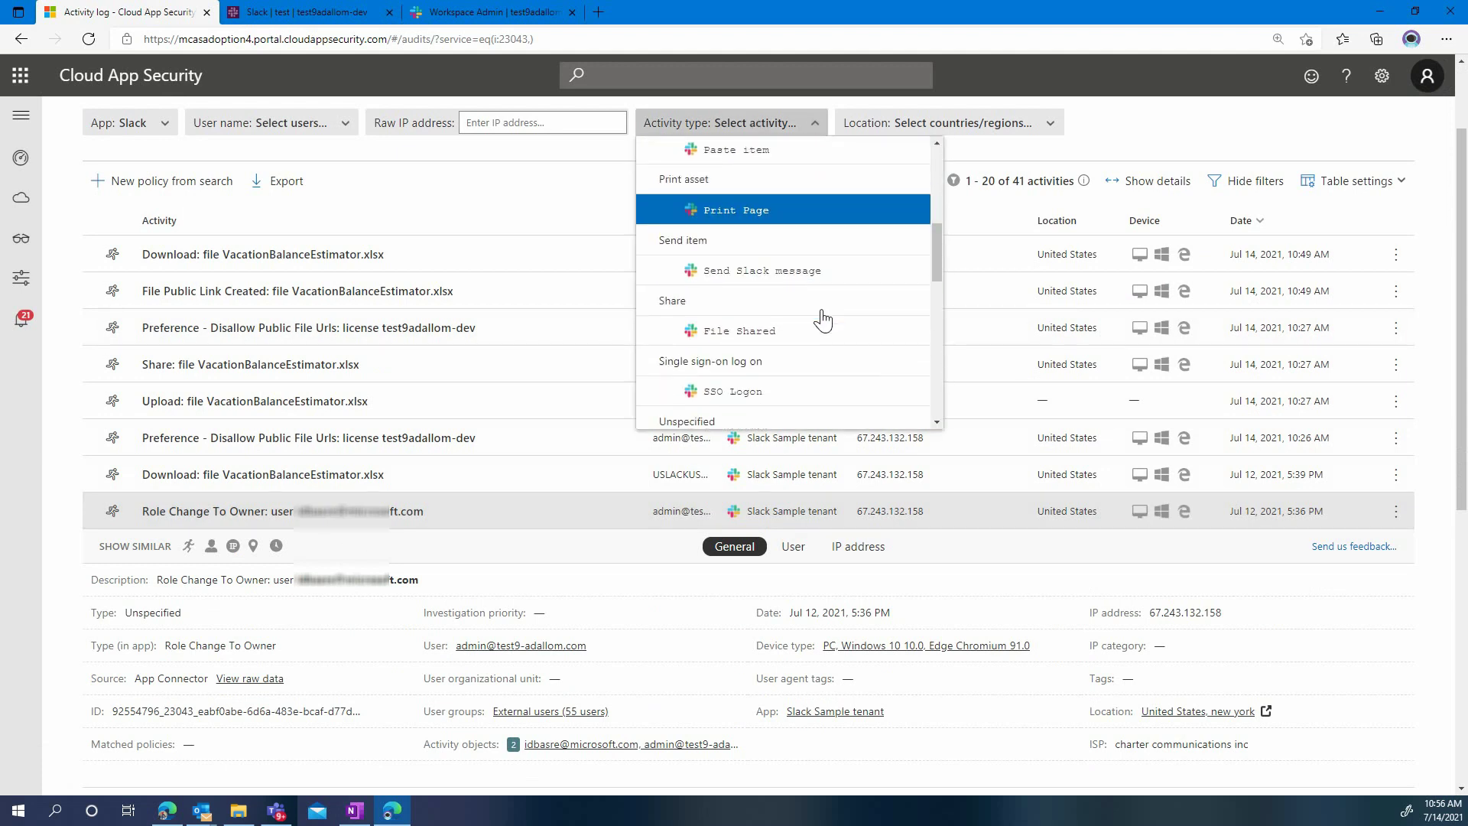
scroll(821, 317, down, 3)
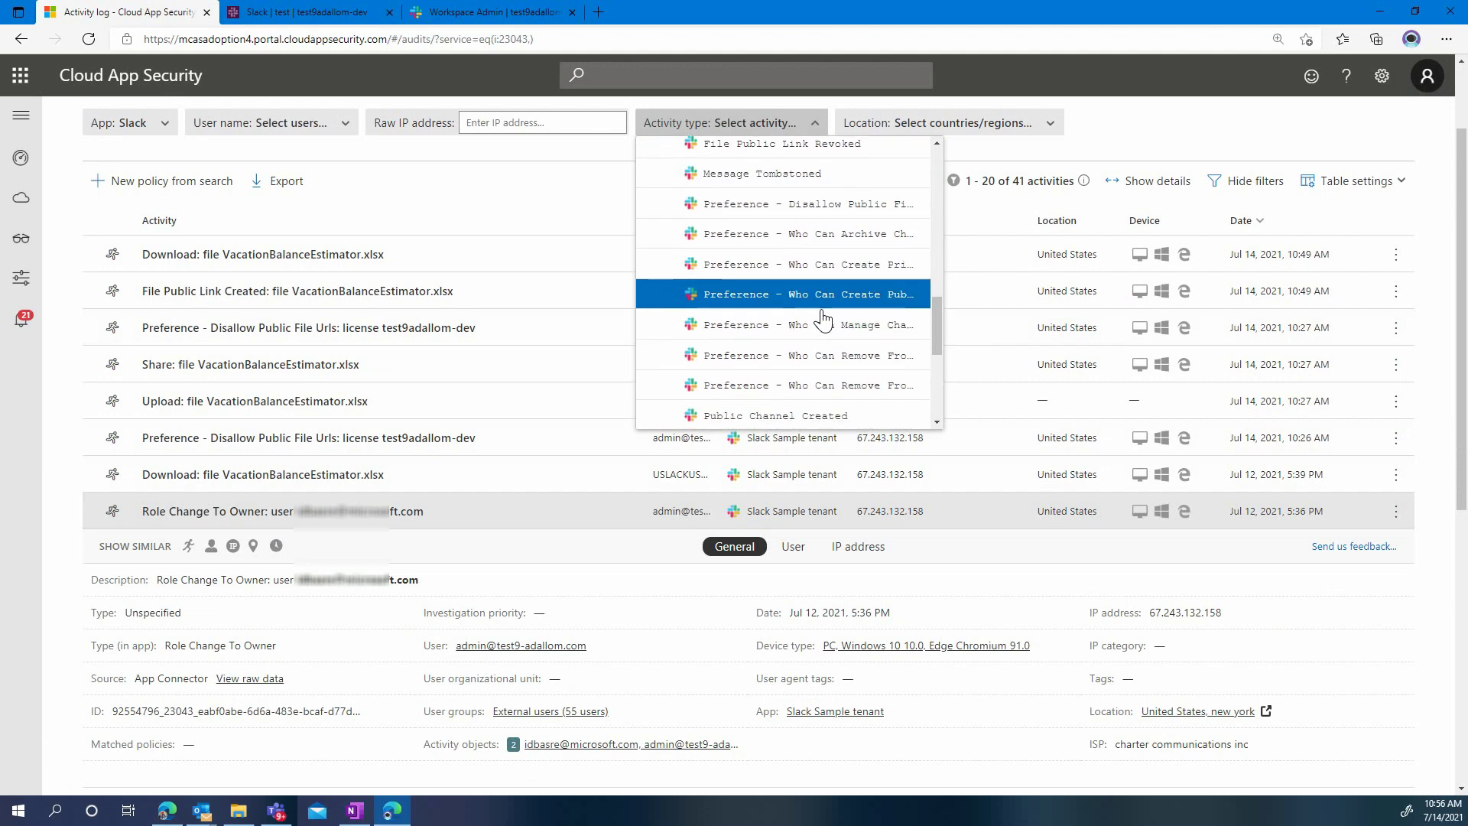
scroll(822, 319, down, 3)
click(846, 321)
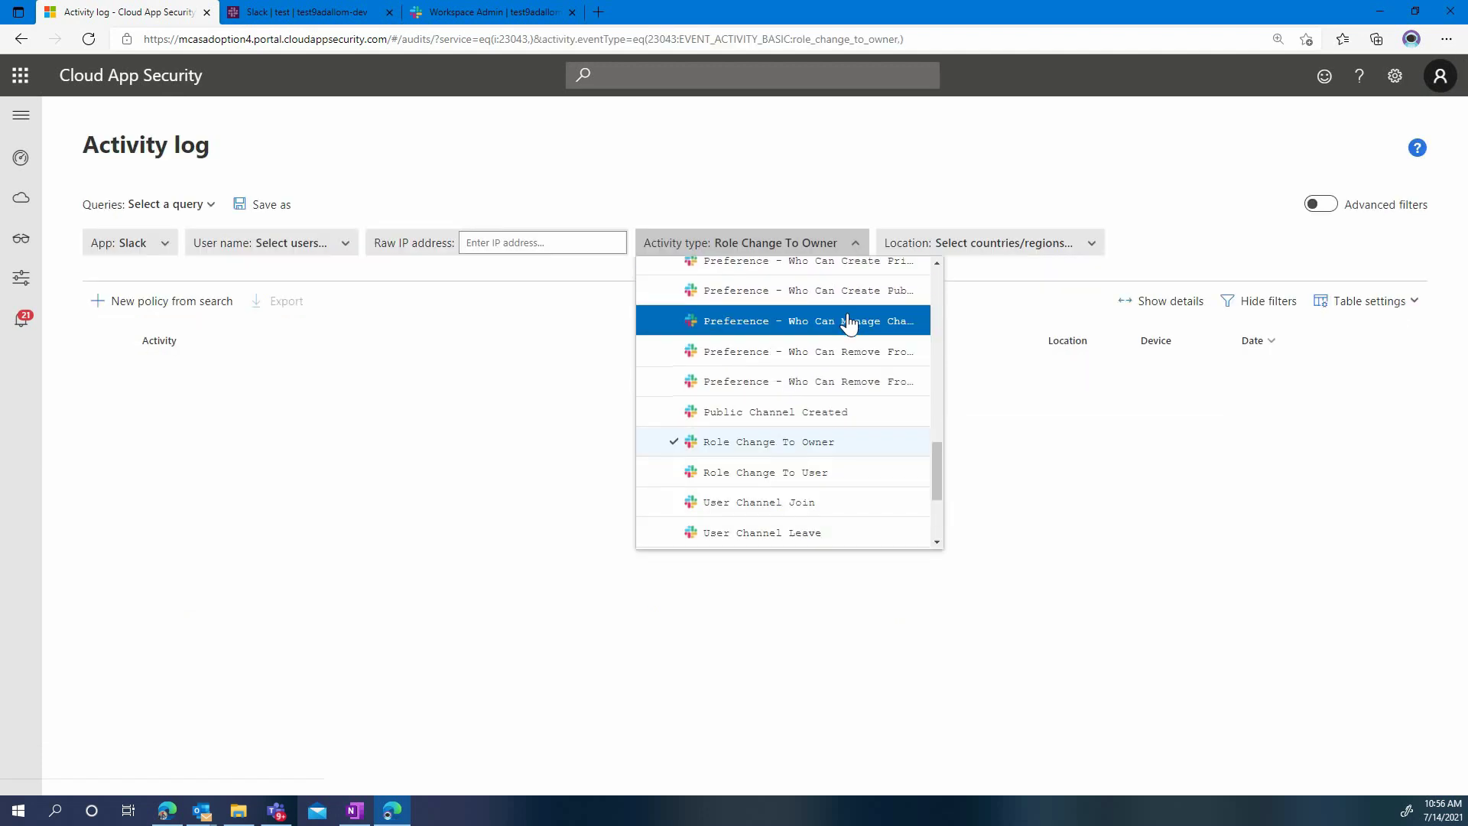
click(1079, 160)
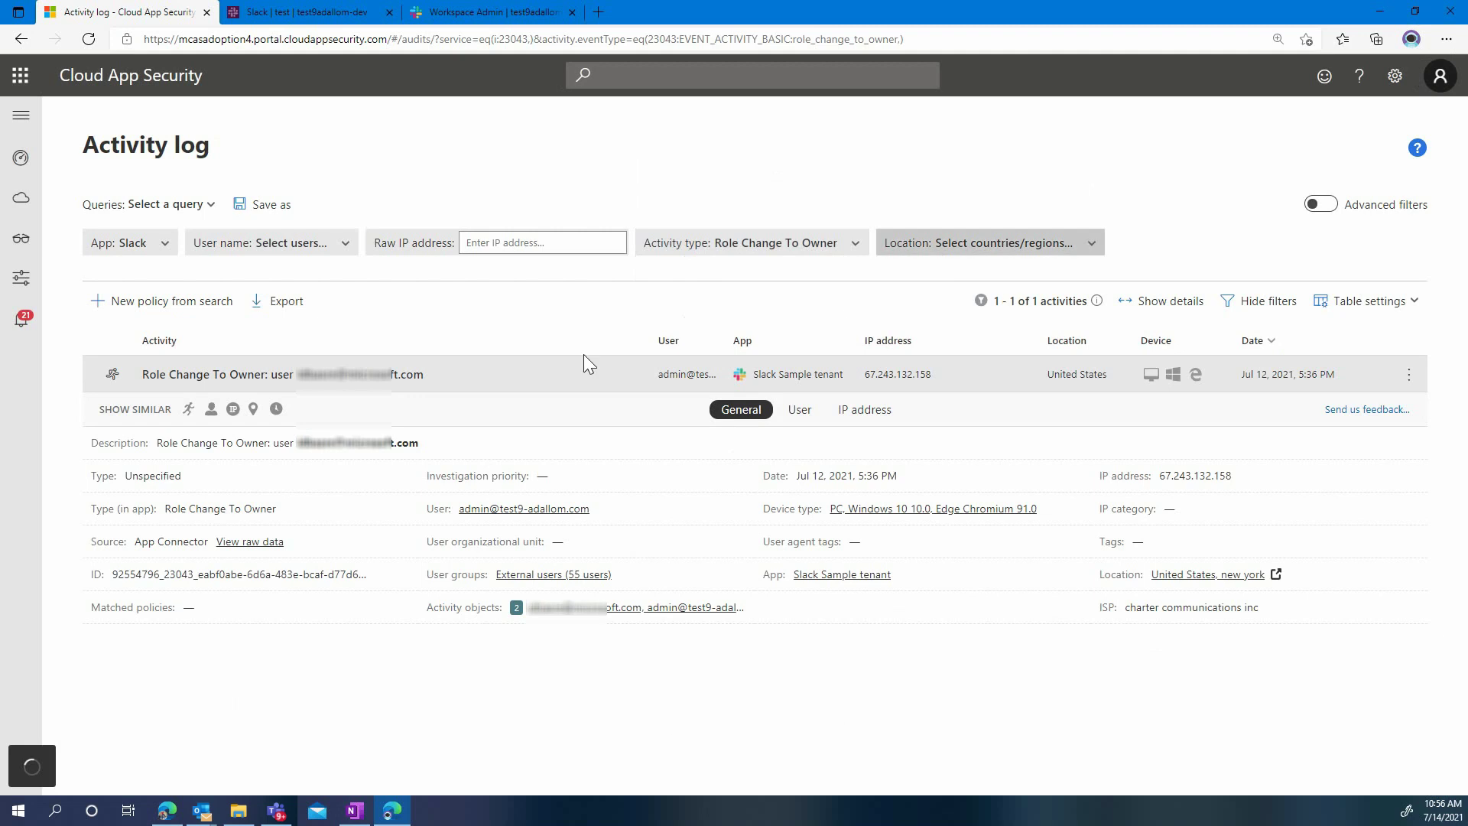
Step: Save a policy named 'New owner added' from the Role Change To Owner search
click(169, 302)
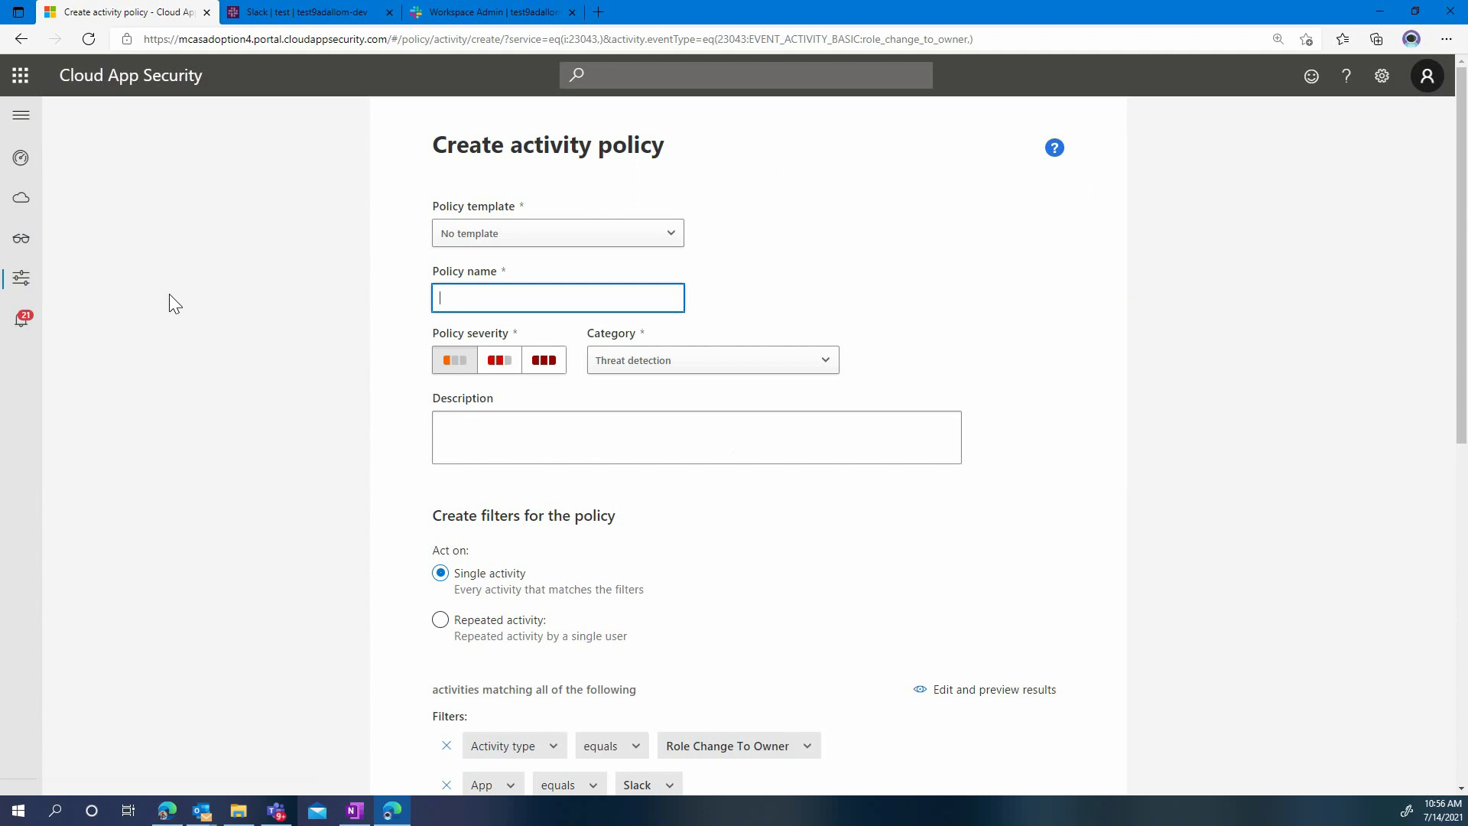
text(New owner added)
scroll(193, 575, down, 8)
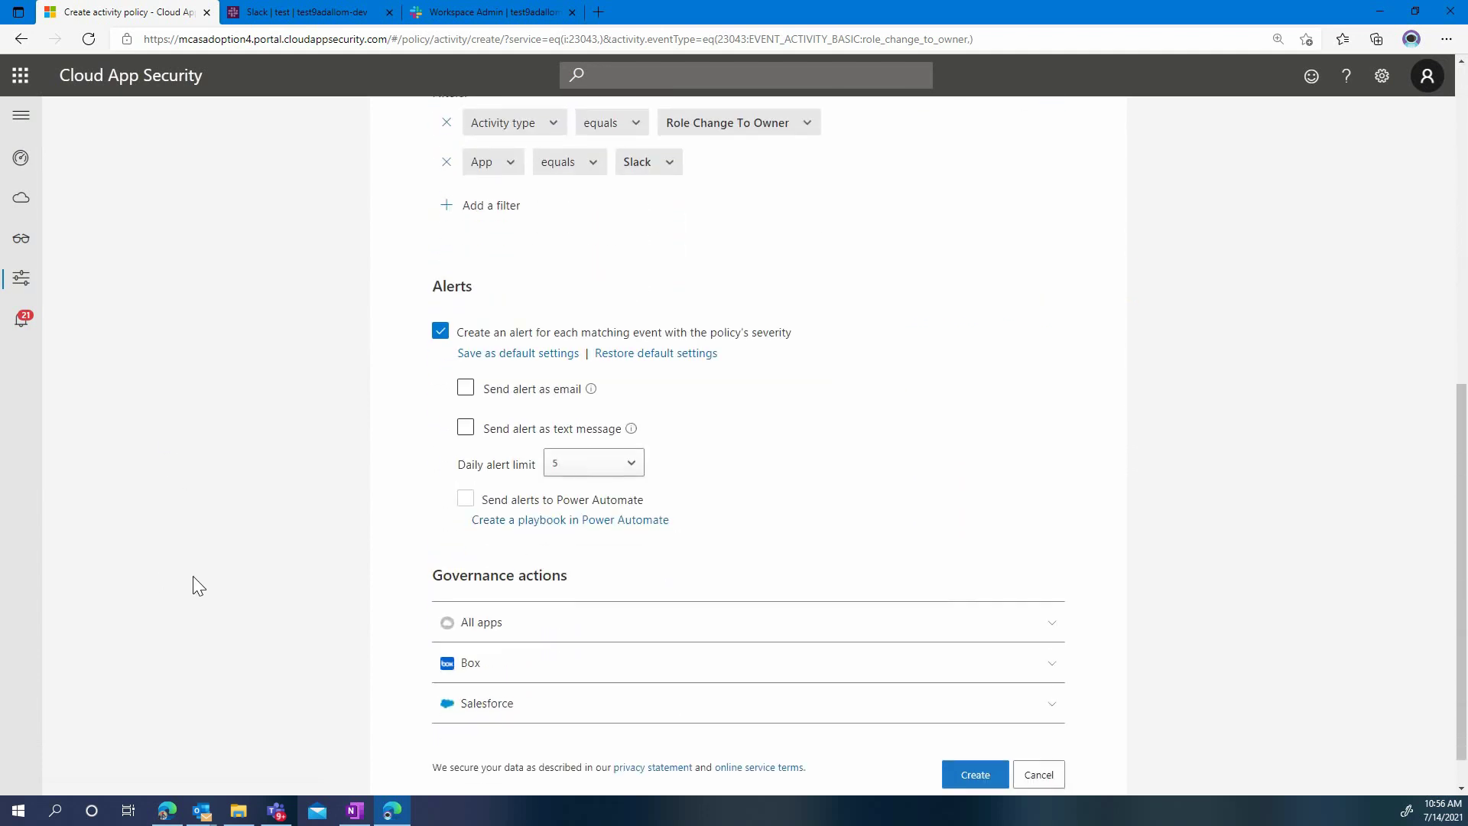
click(974, 772)
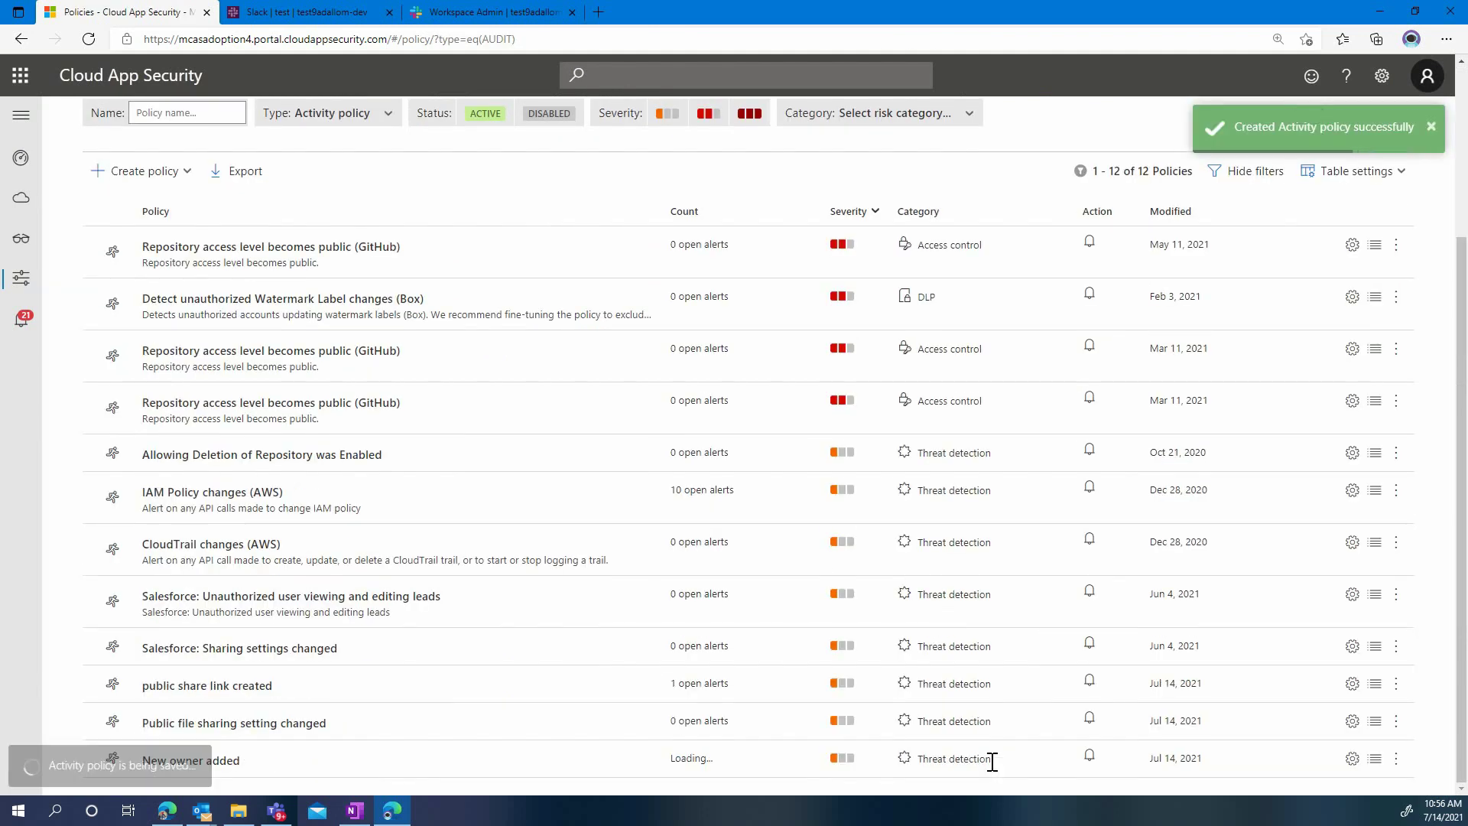
click(24, 337)
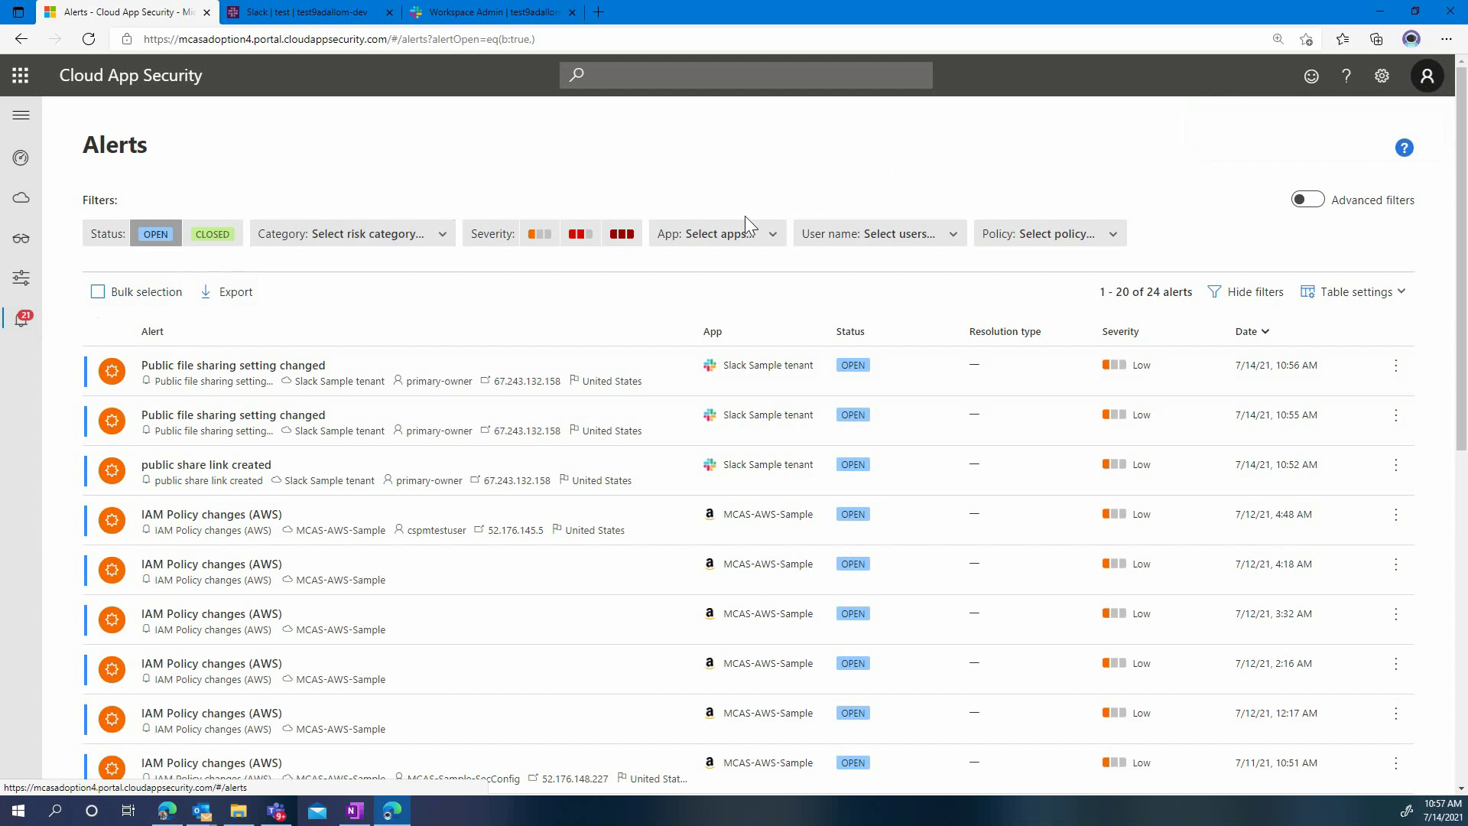
Step: Filter alerts to Slack and review the public share link created alert
click(730, 234)
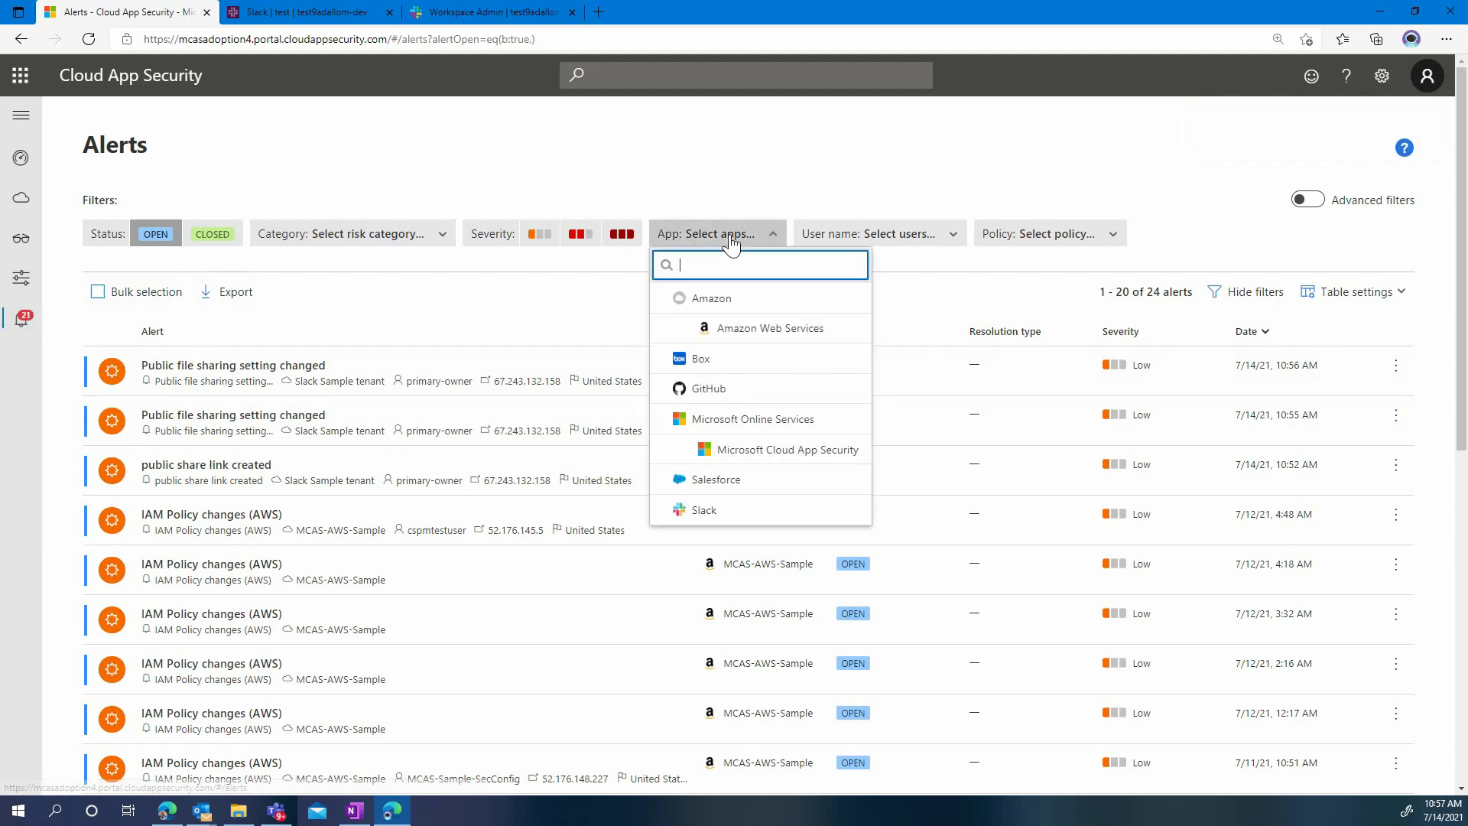
click(764, 509)
click(1169, 185)
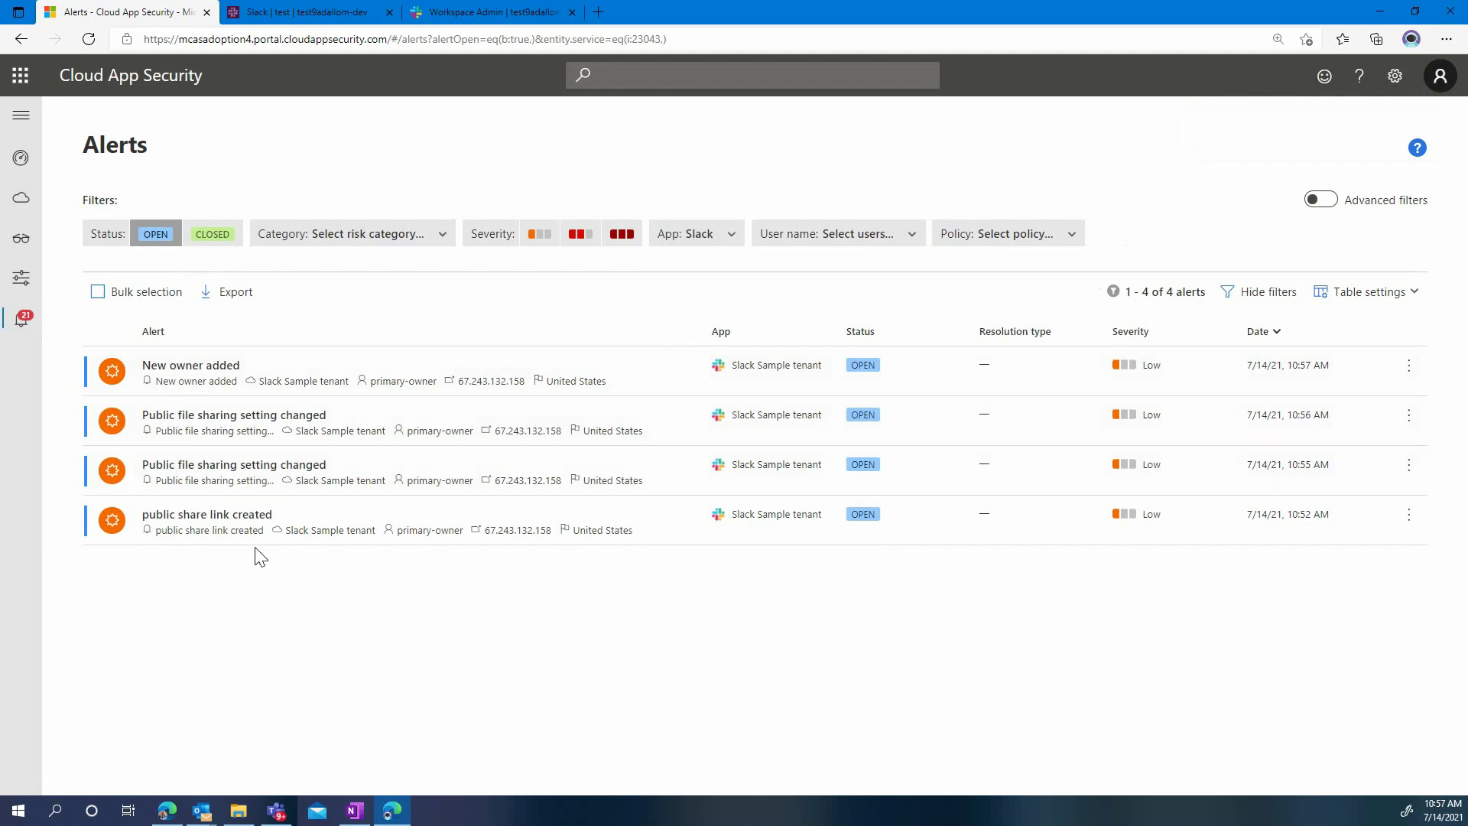
click(307, 523)
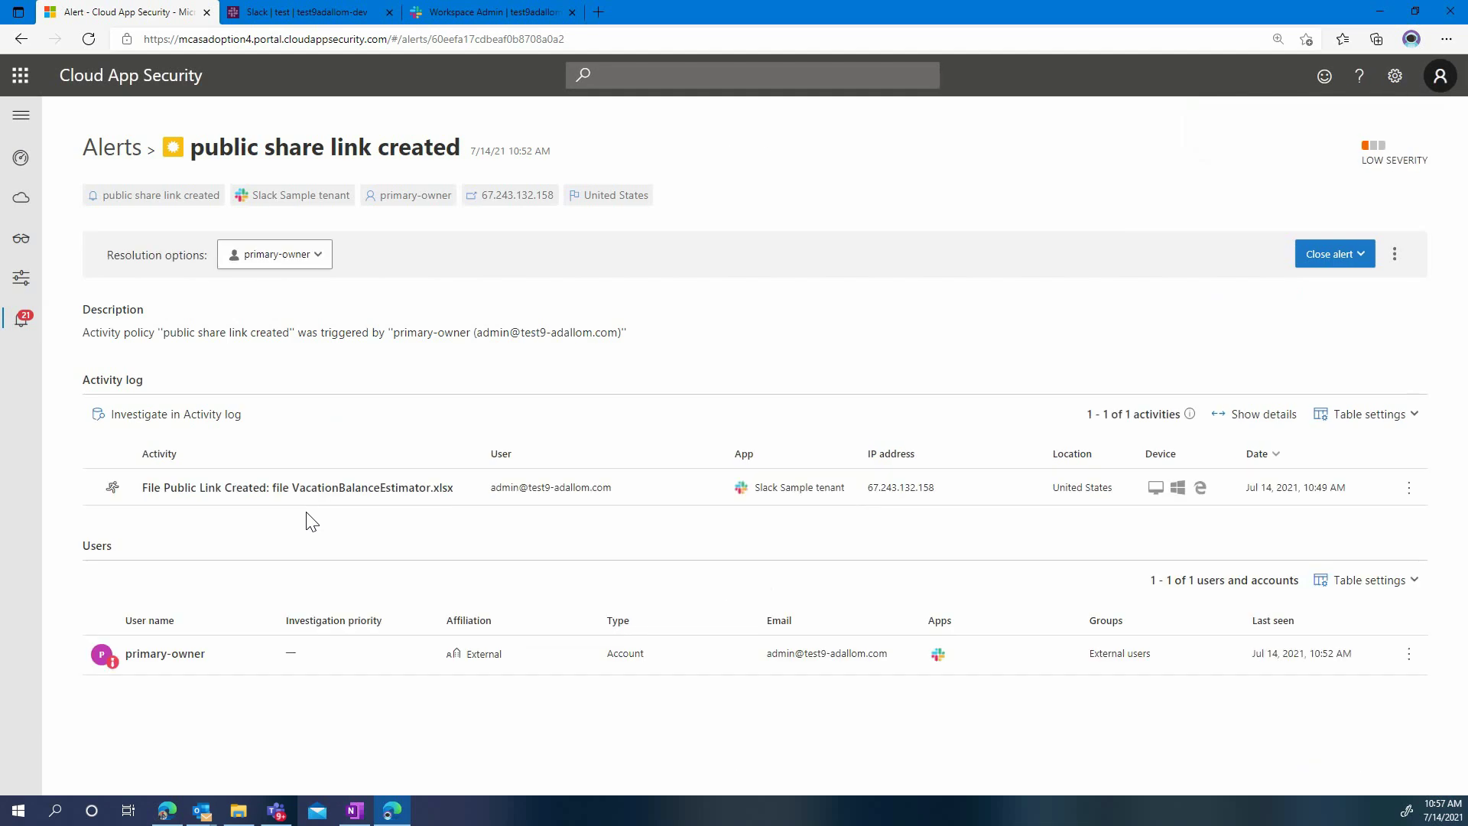
key(alt+Left)
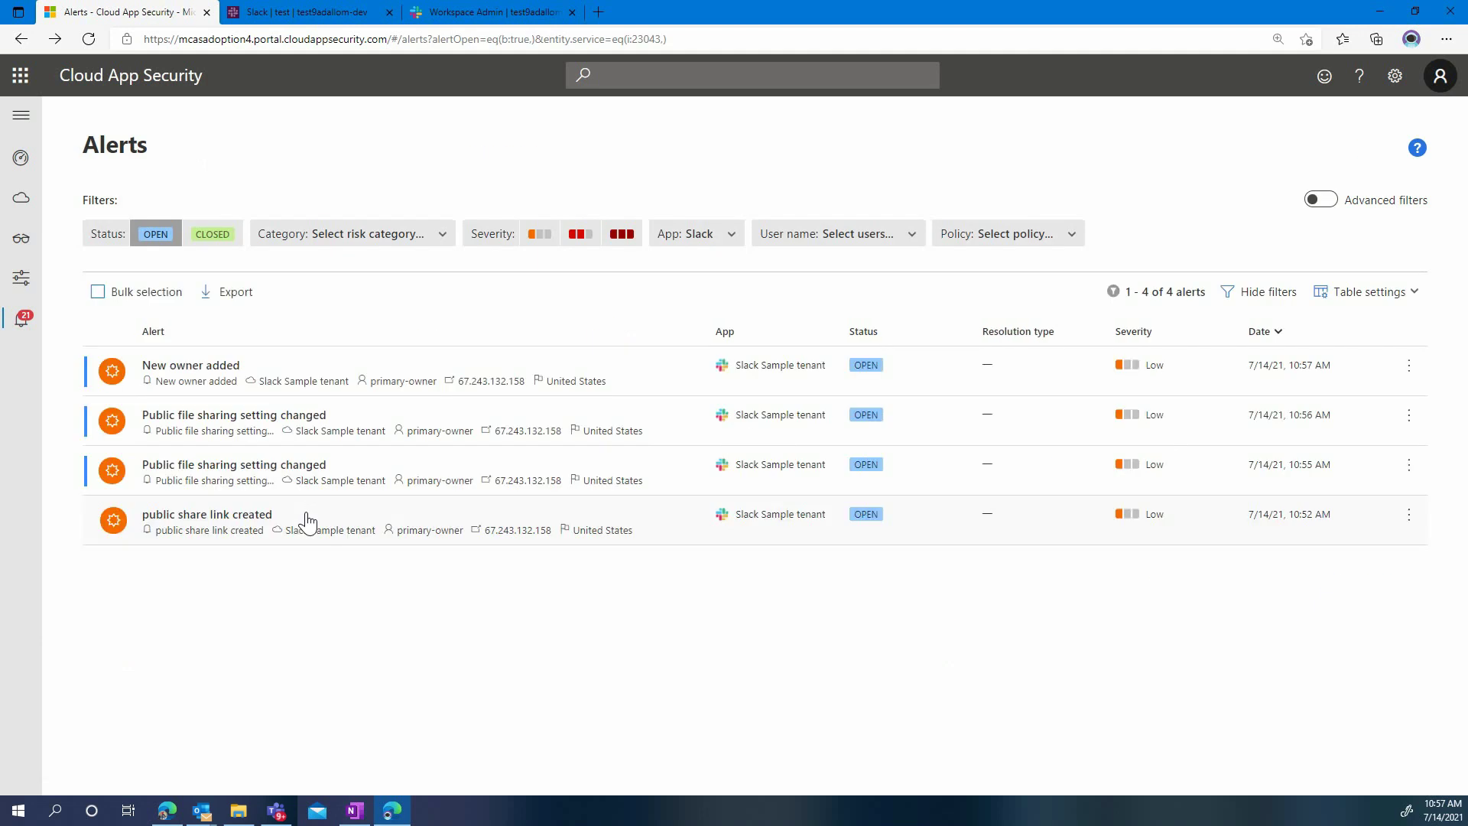